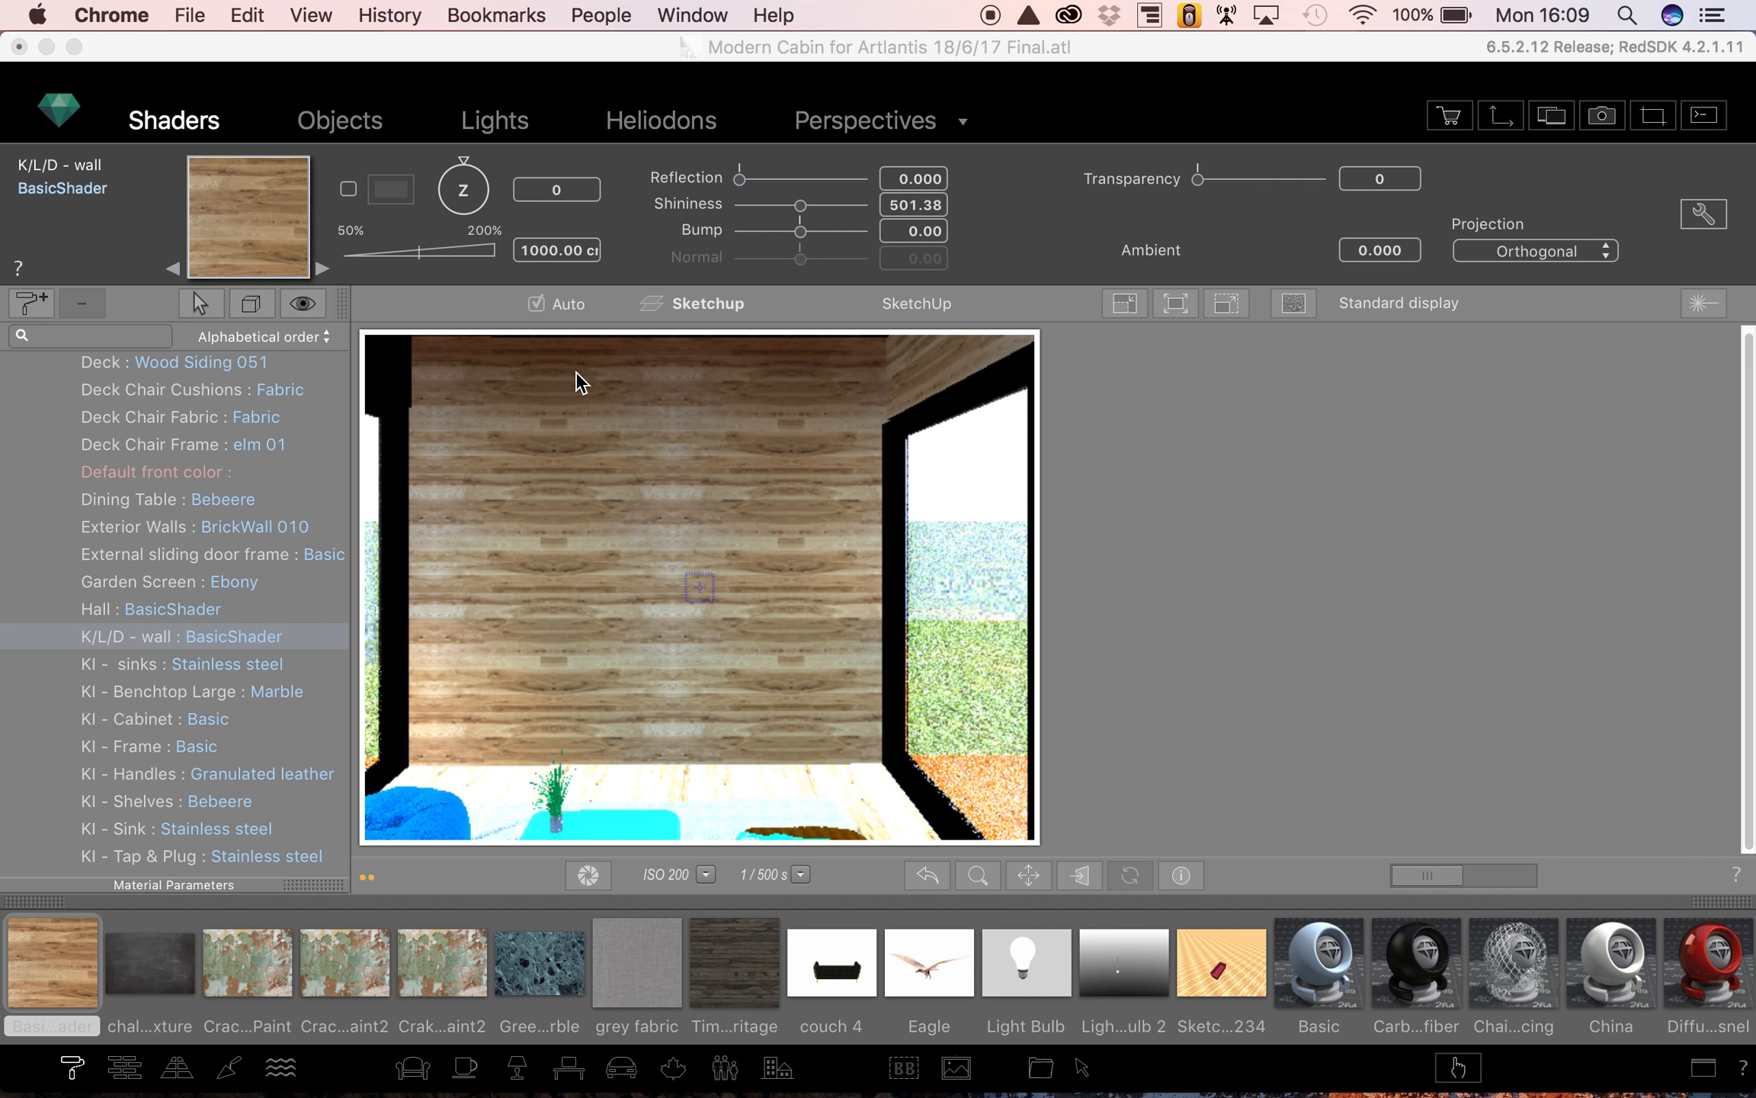
- Switch to Finder and look through the Desktop and Downloads folders for a texture image
click(411, 999)
drag(630, 96, 904, 96)
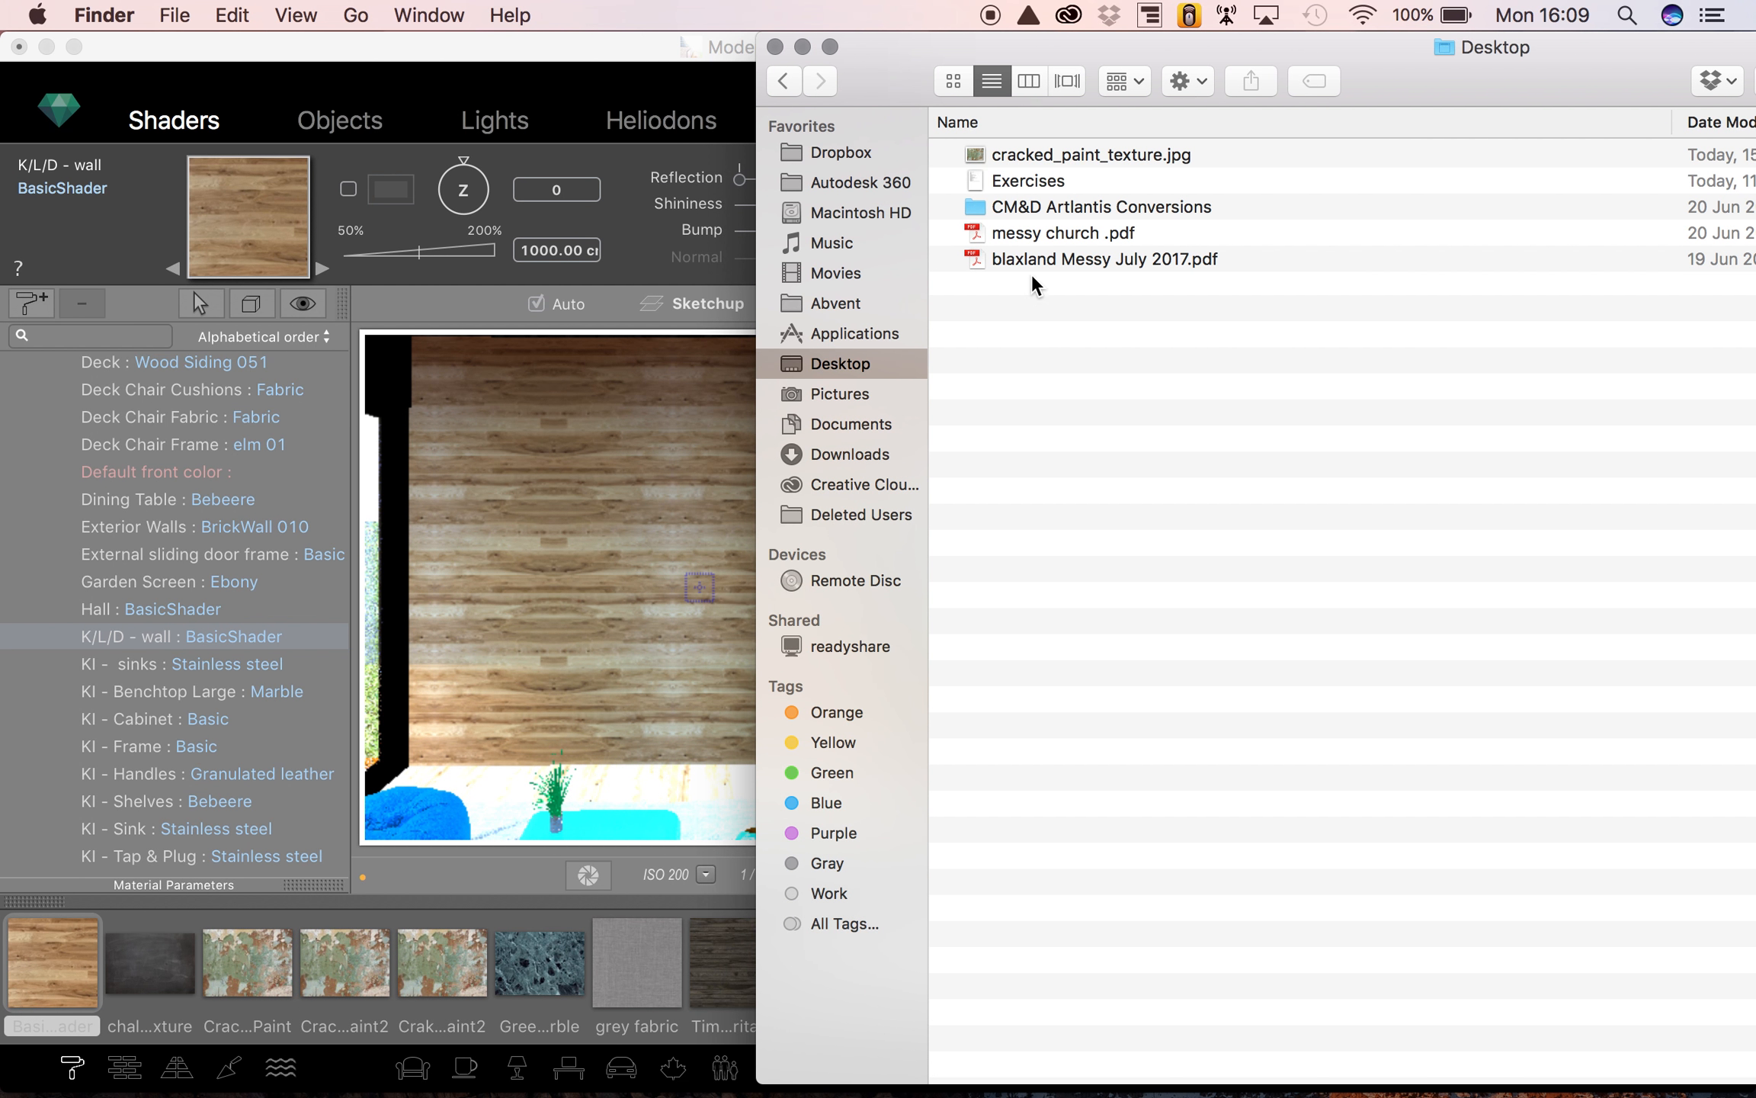
click(848, 455)
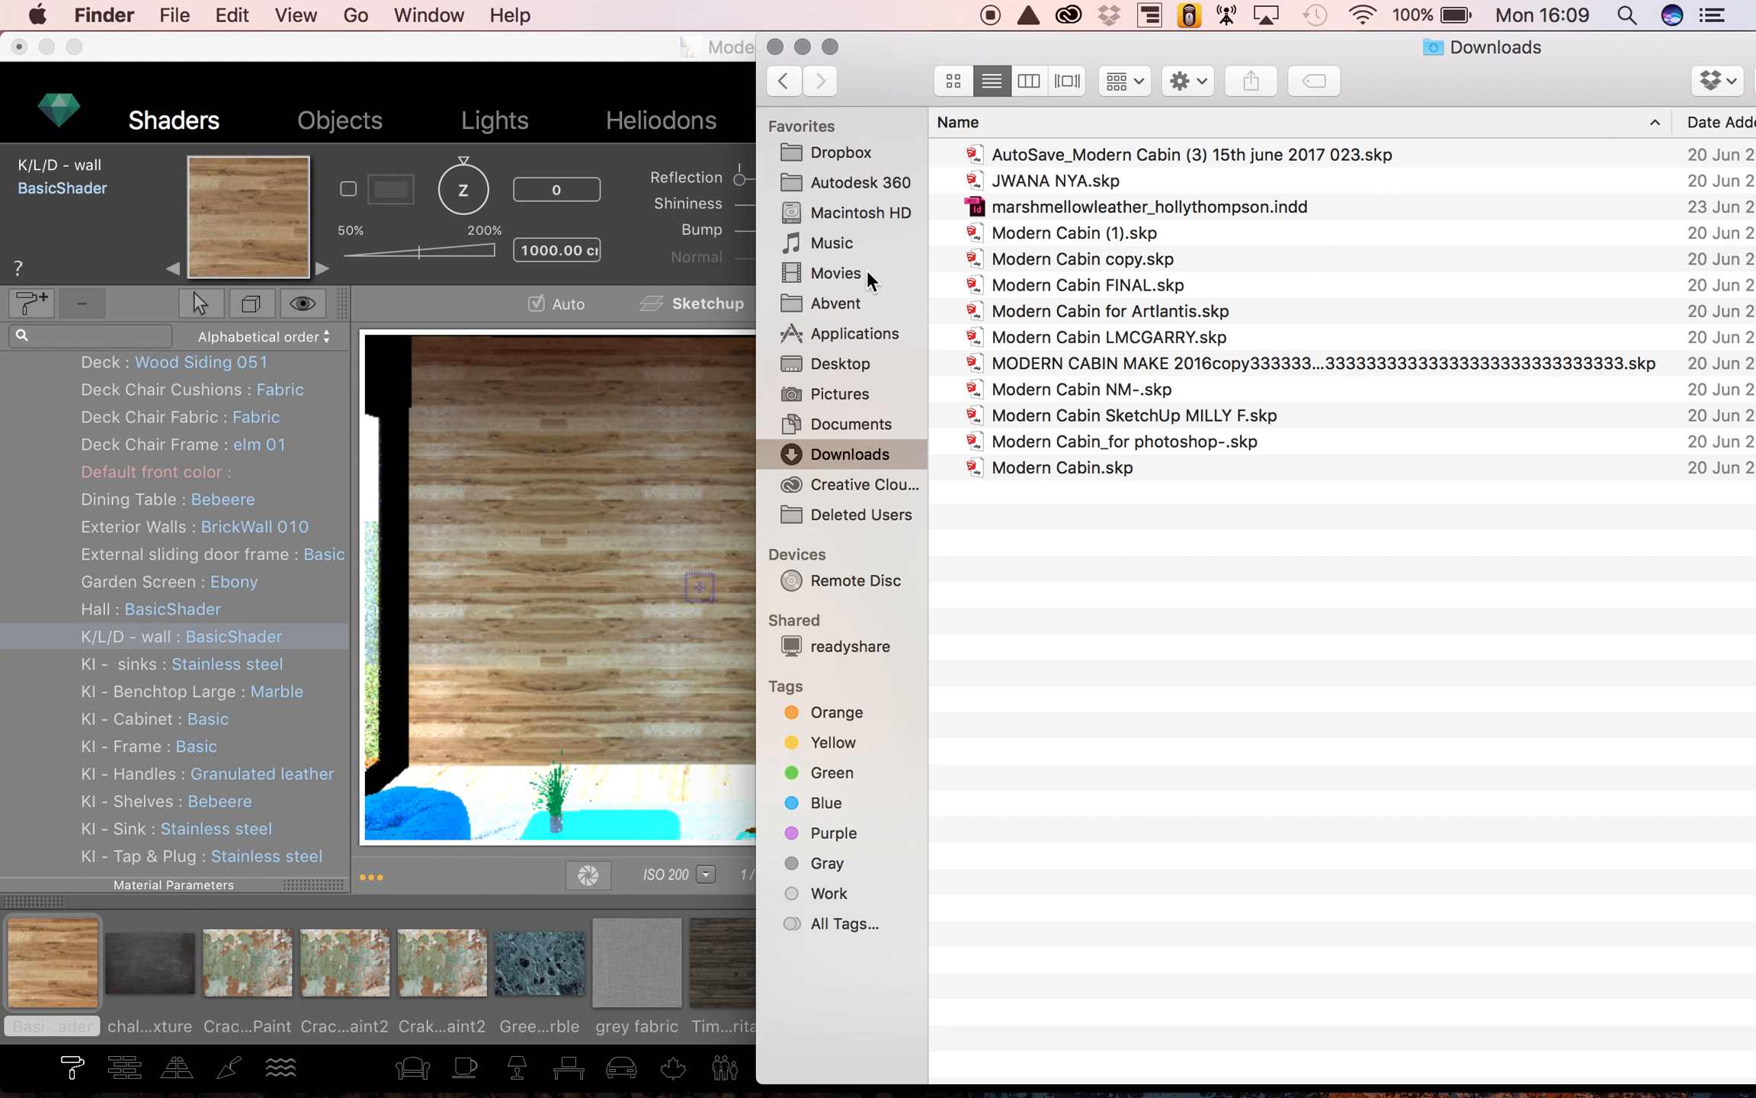
click(840, 364)
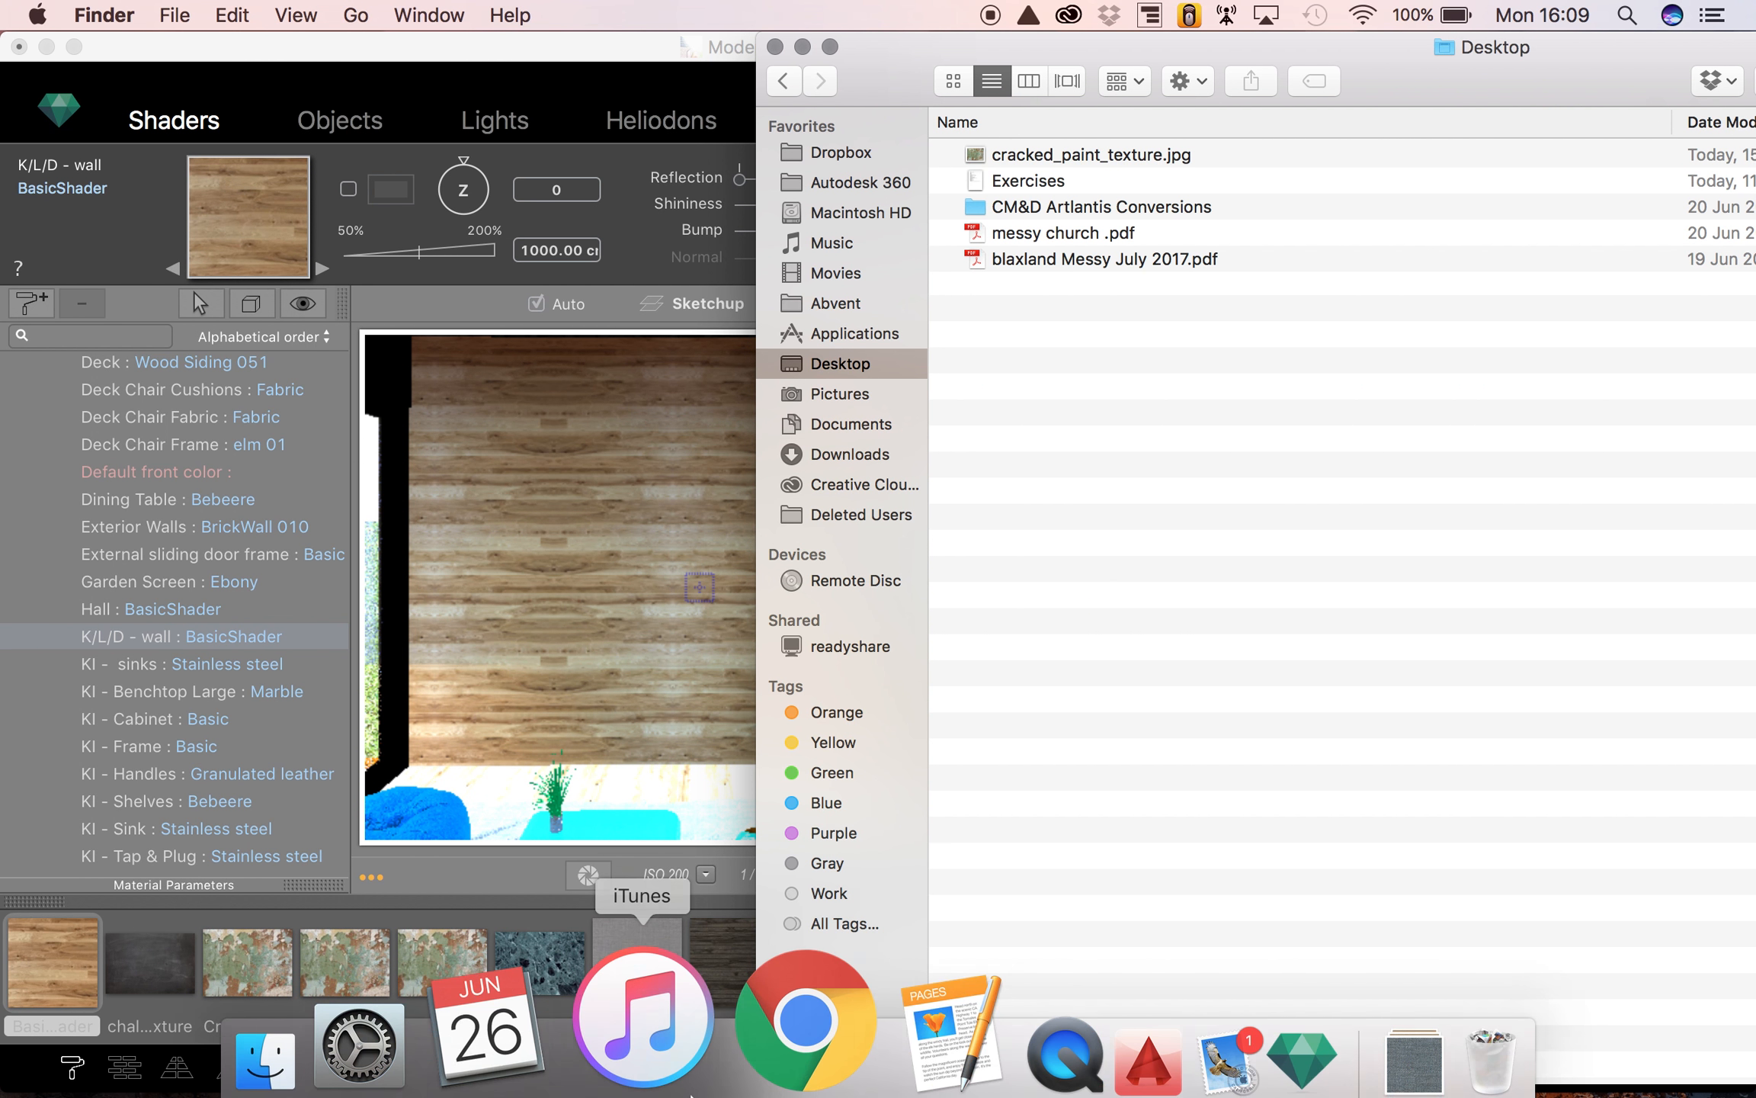
- Switch to Chrome and browse the mosaic floor texture image results for a tile pattern
click(766, 1010)
scroll(463, 884, down, 15)
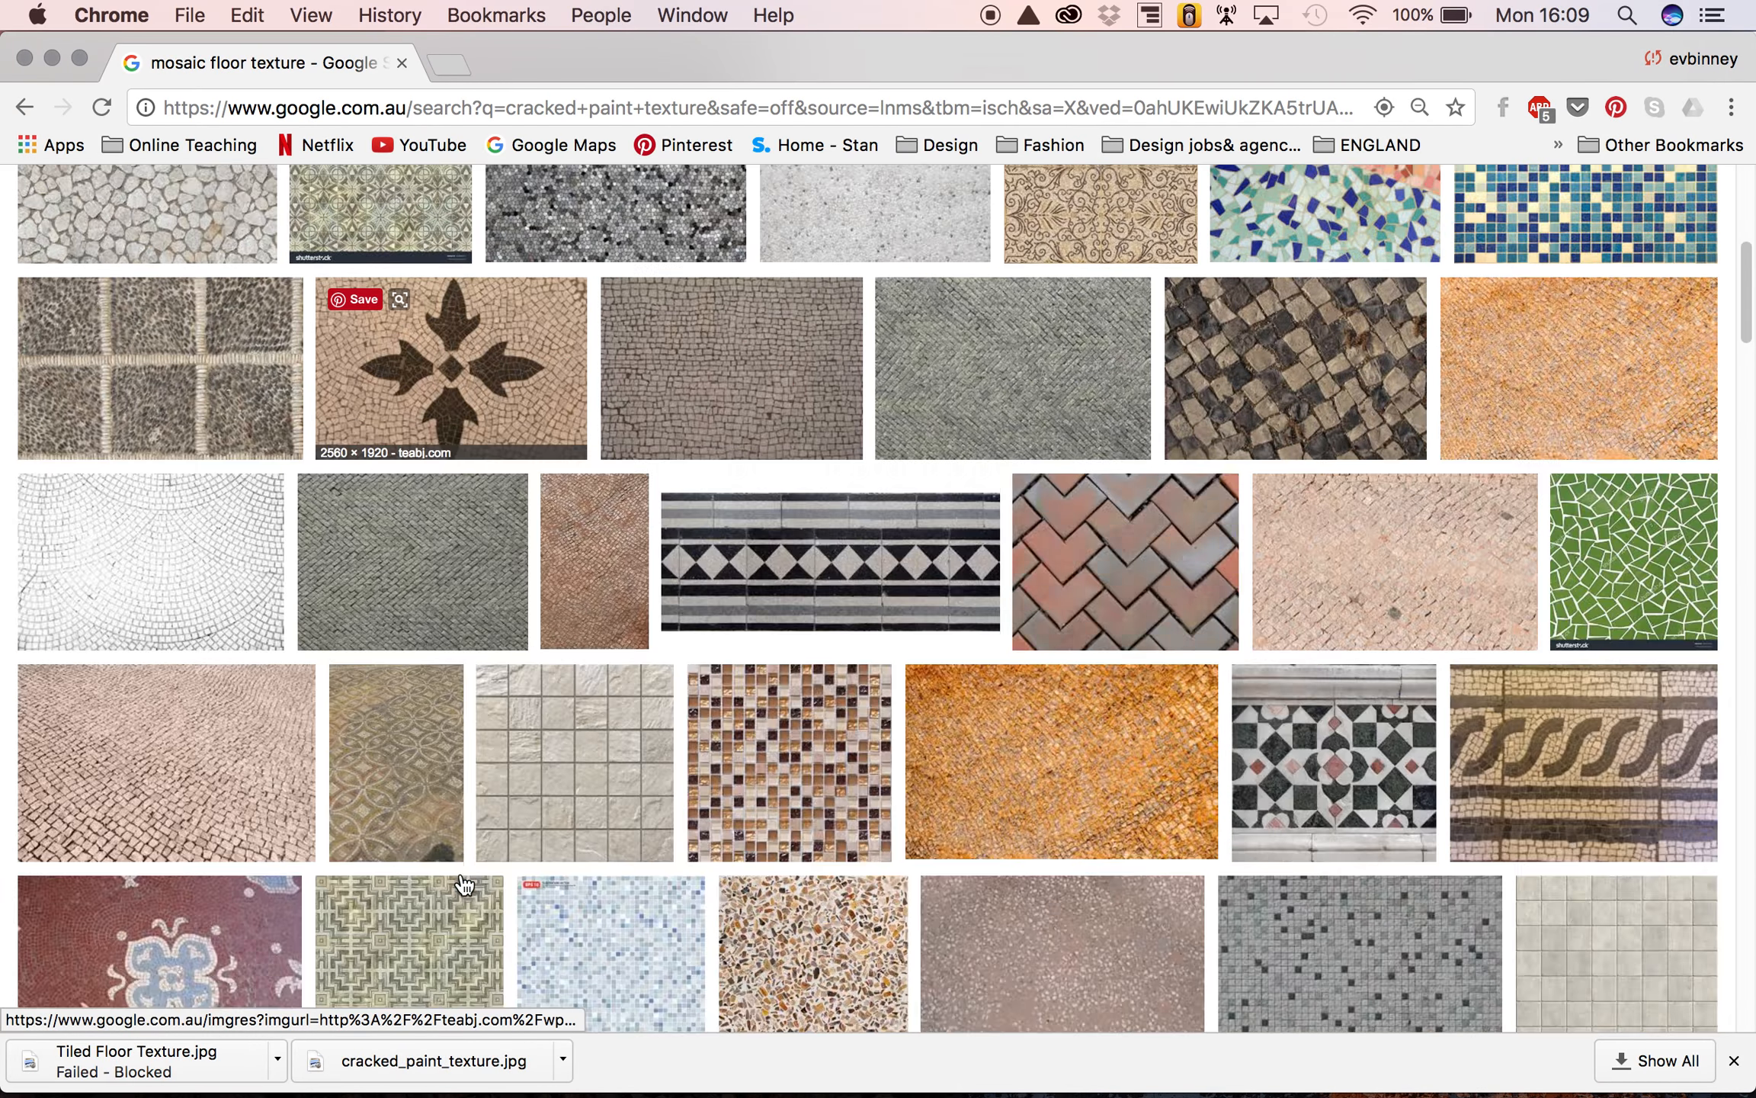
scroll(464, 885, down, 10)
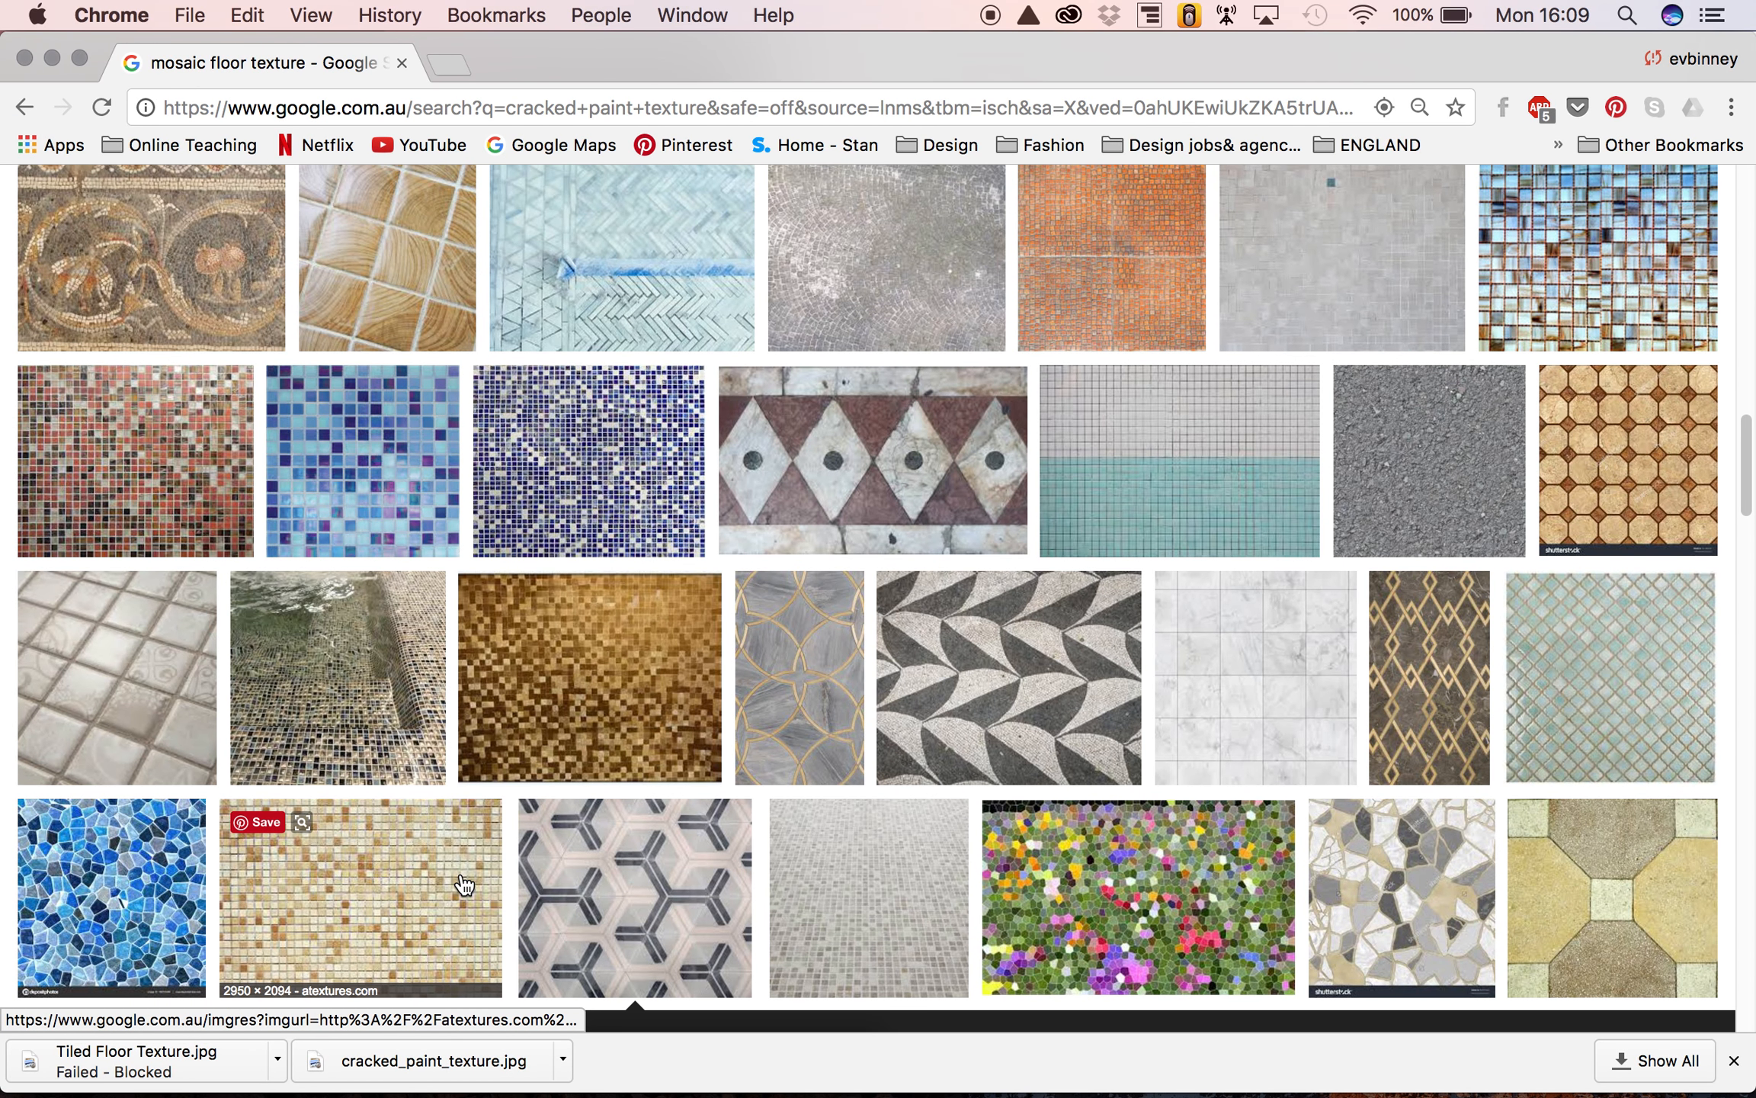
- Try to save the hexagonal arrow-pattern mosaic tile image to the Desktop as wegsdv in JPEG format
click(600, 858)
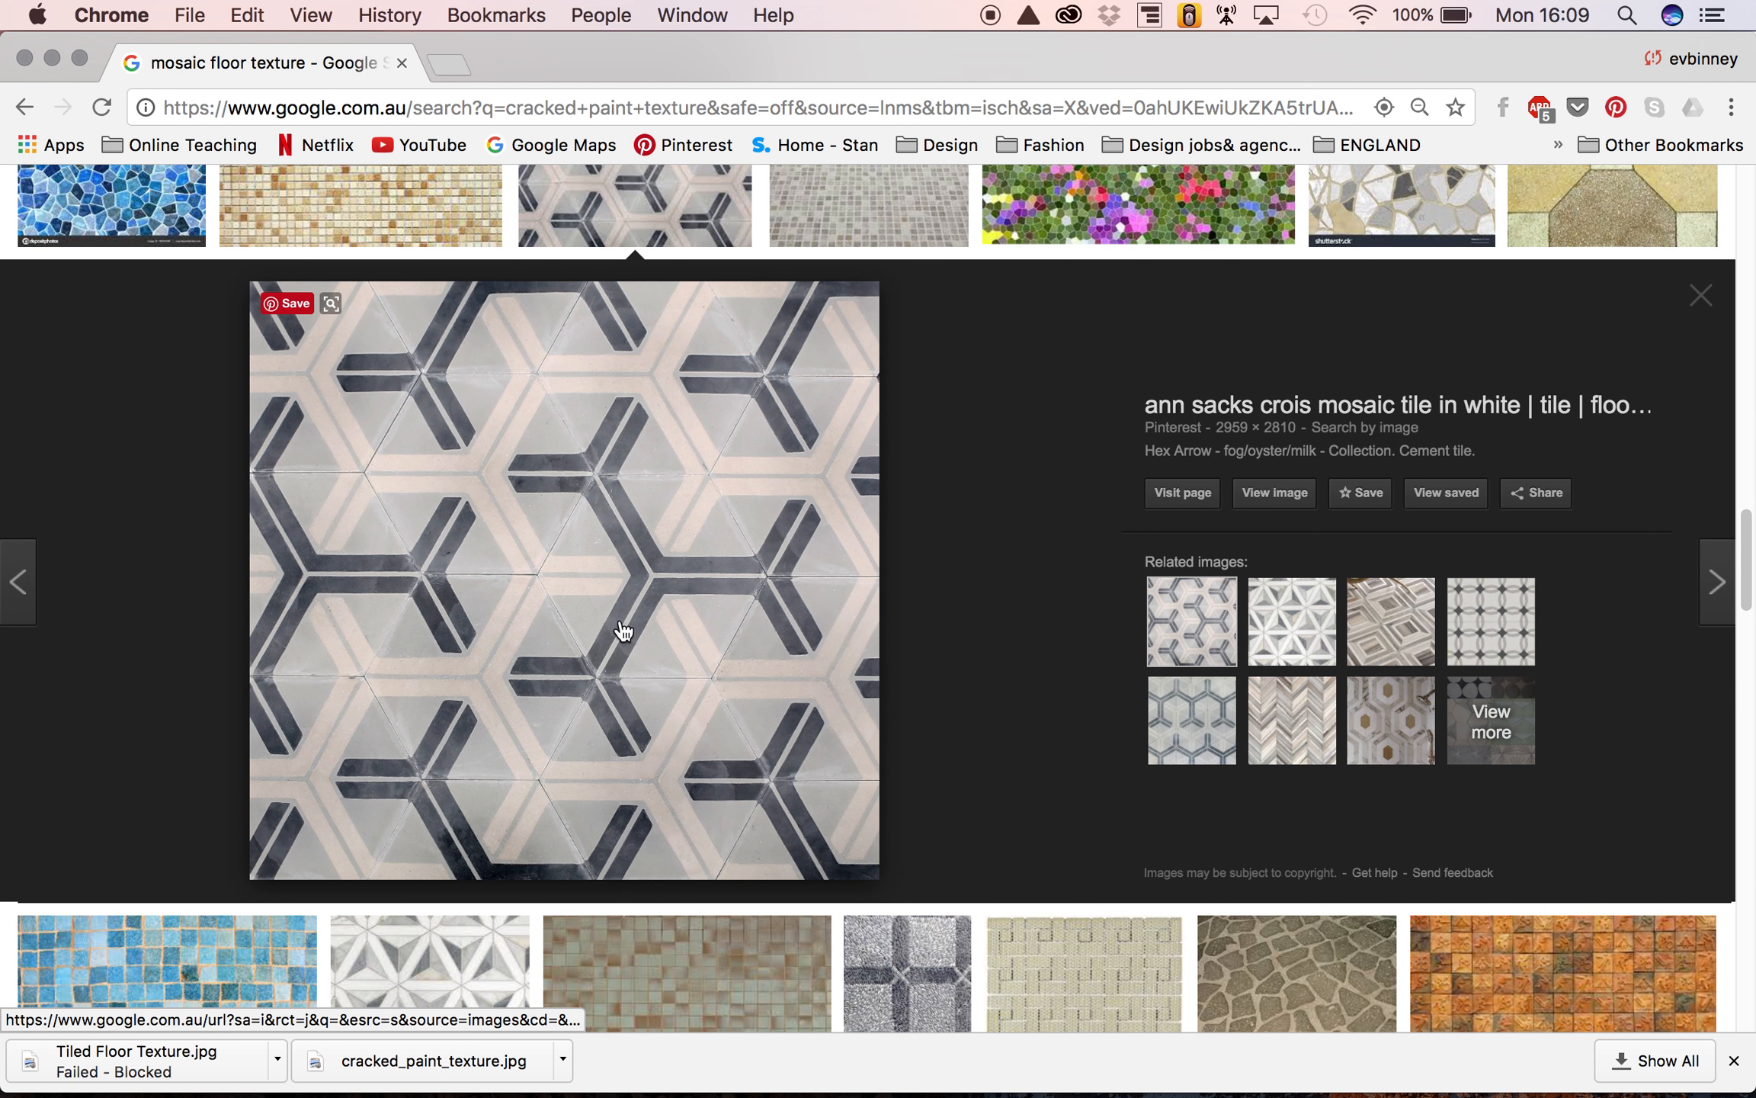
right_click(623, 618)
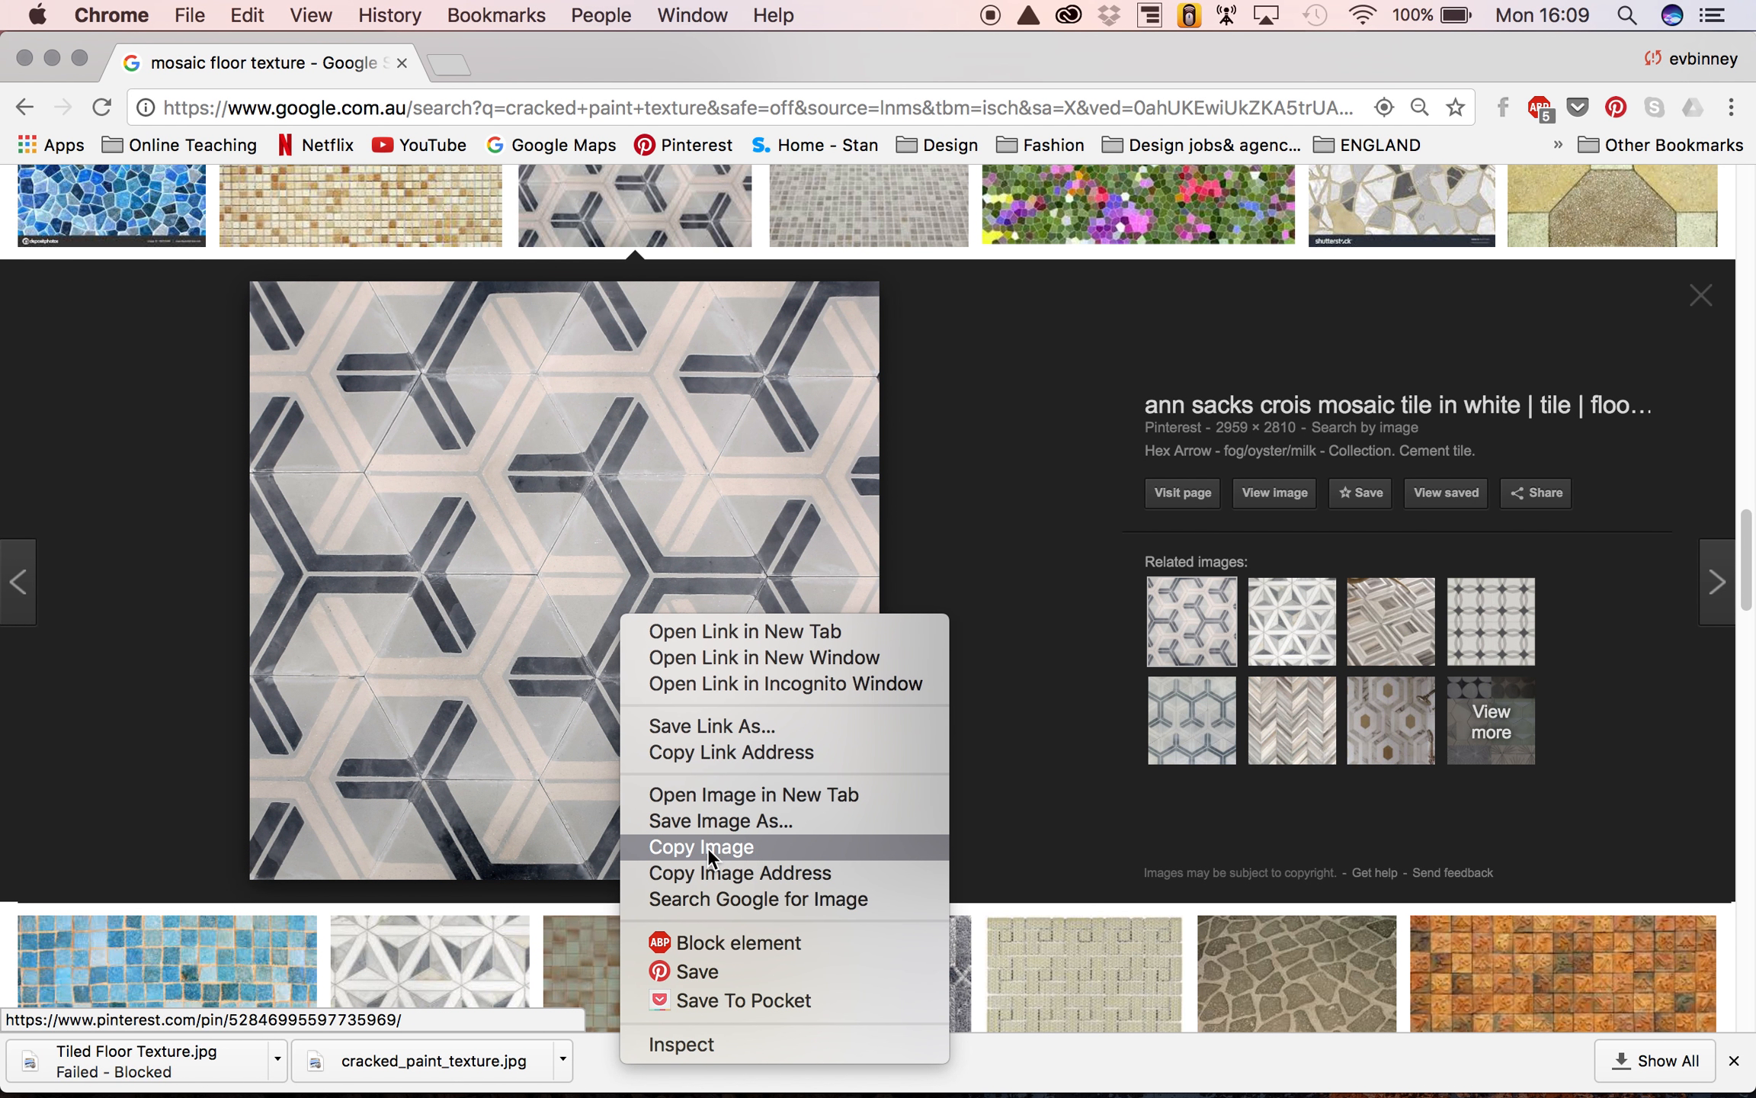
click(704, 823)
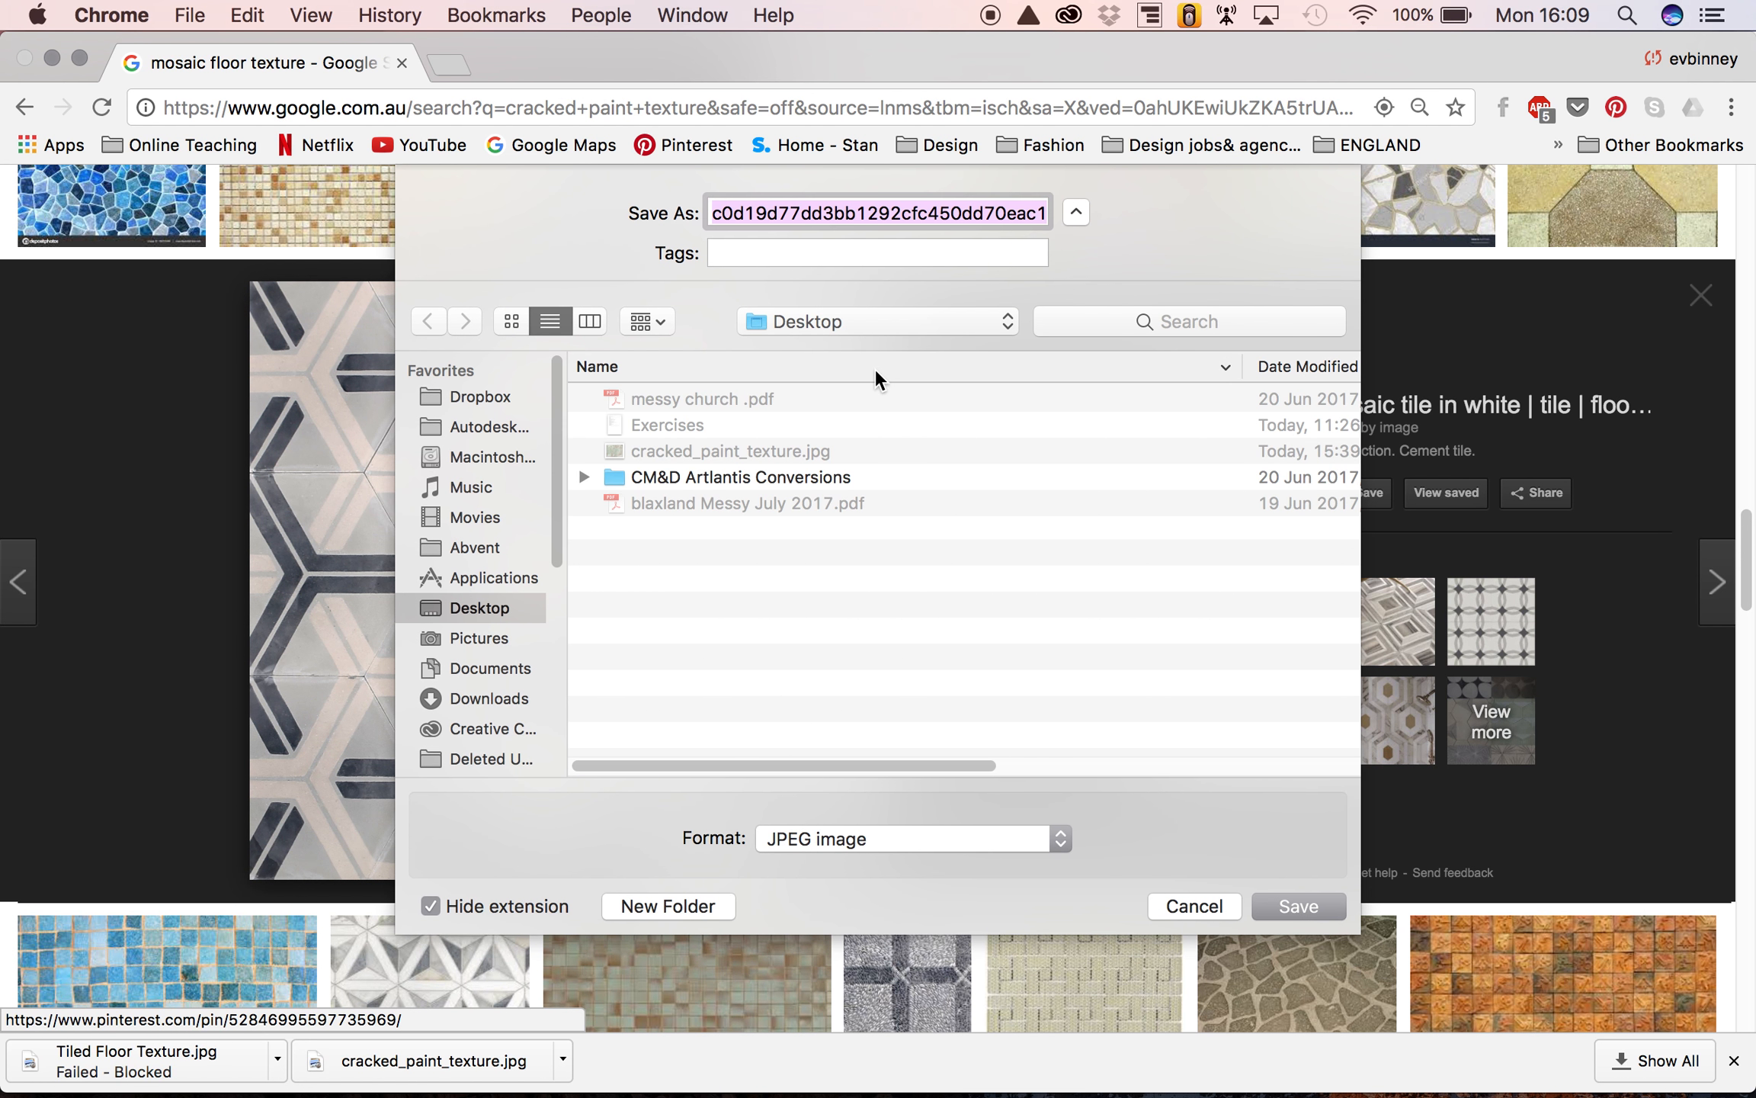
text(wegsdv)
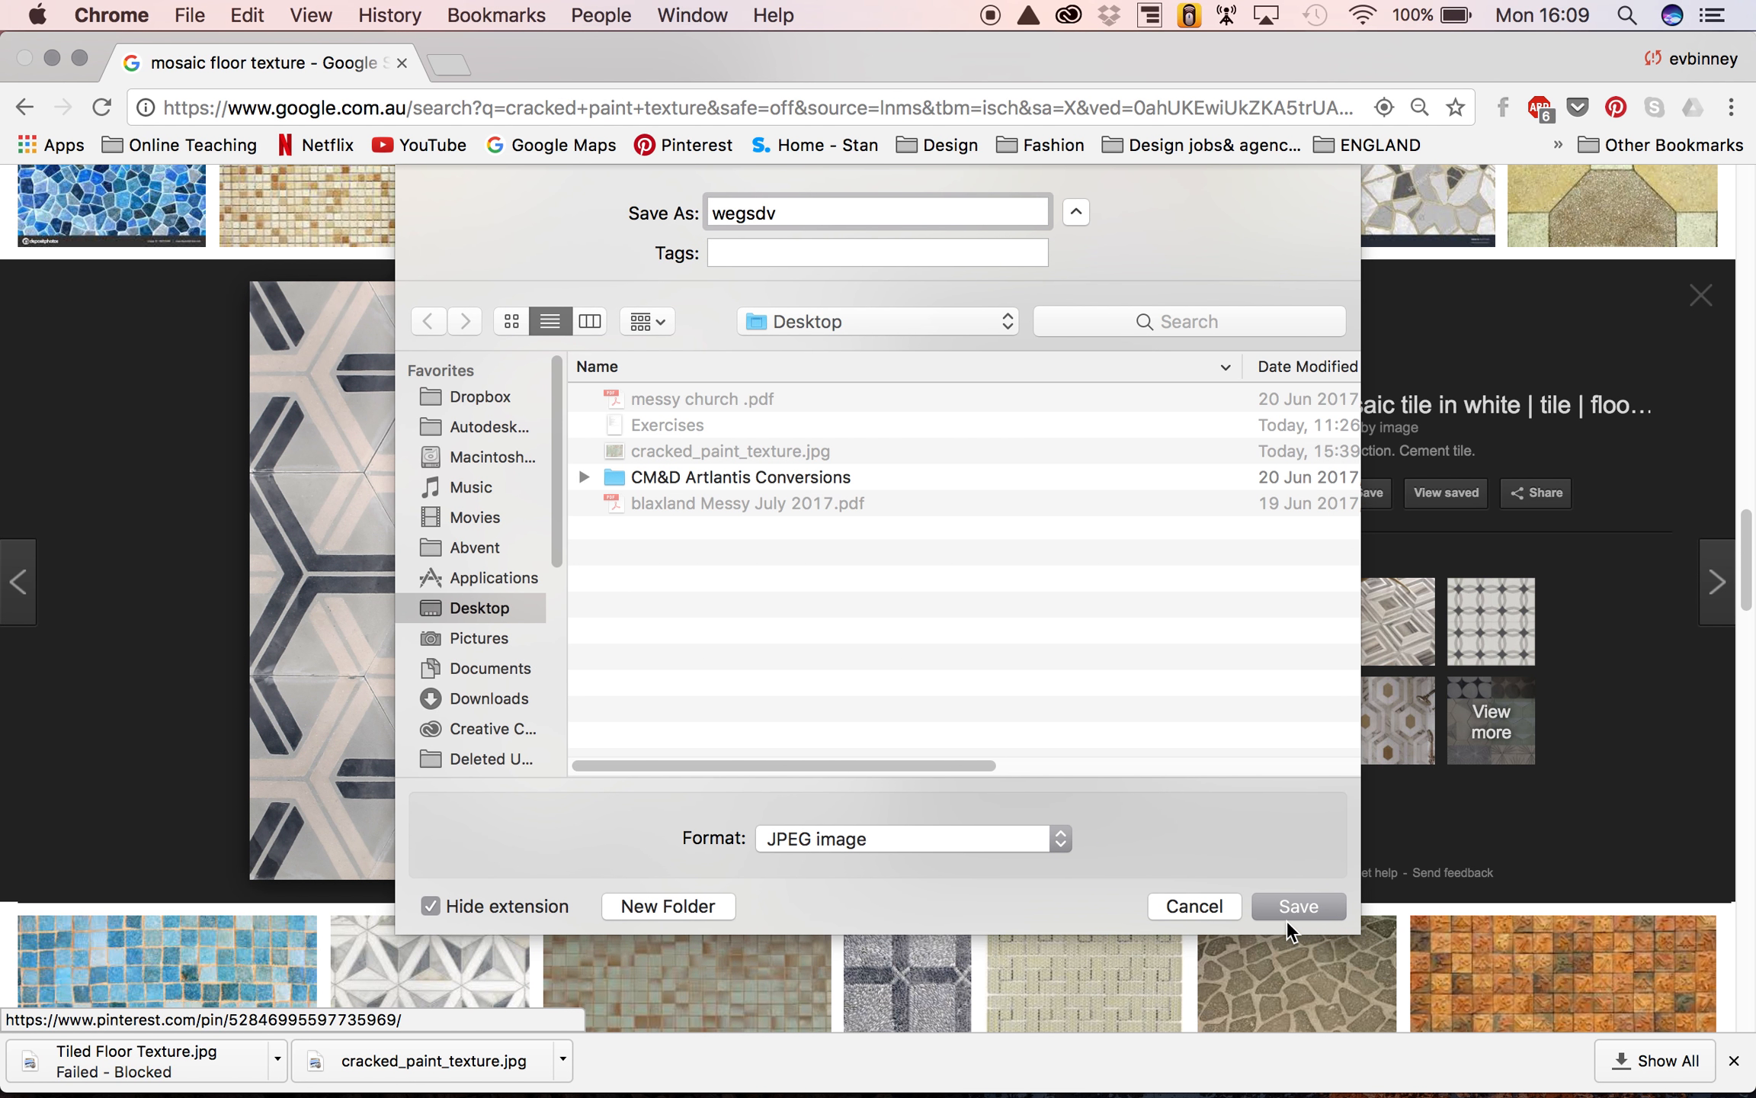
click(1296, 907)
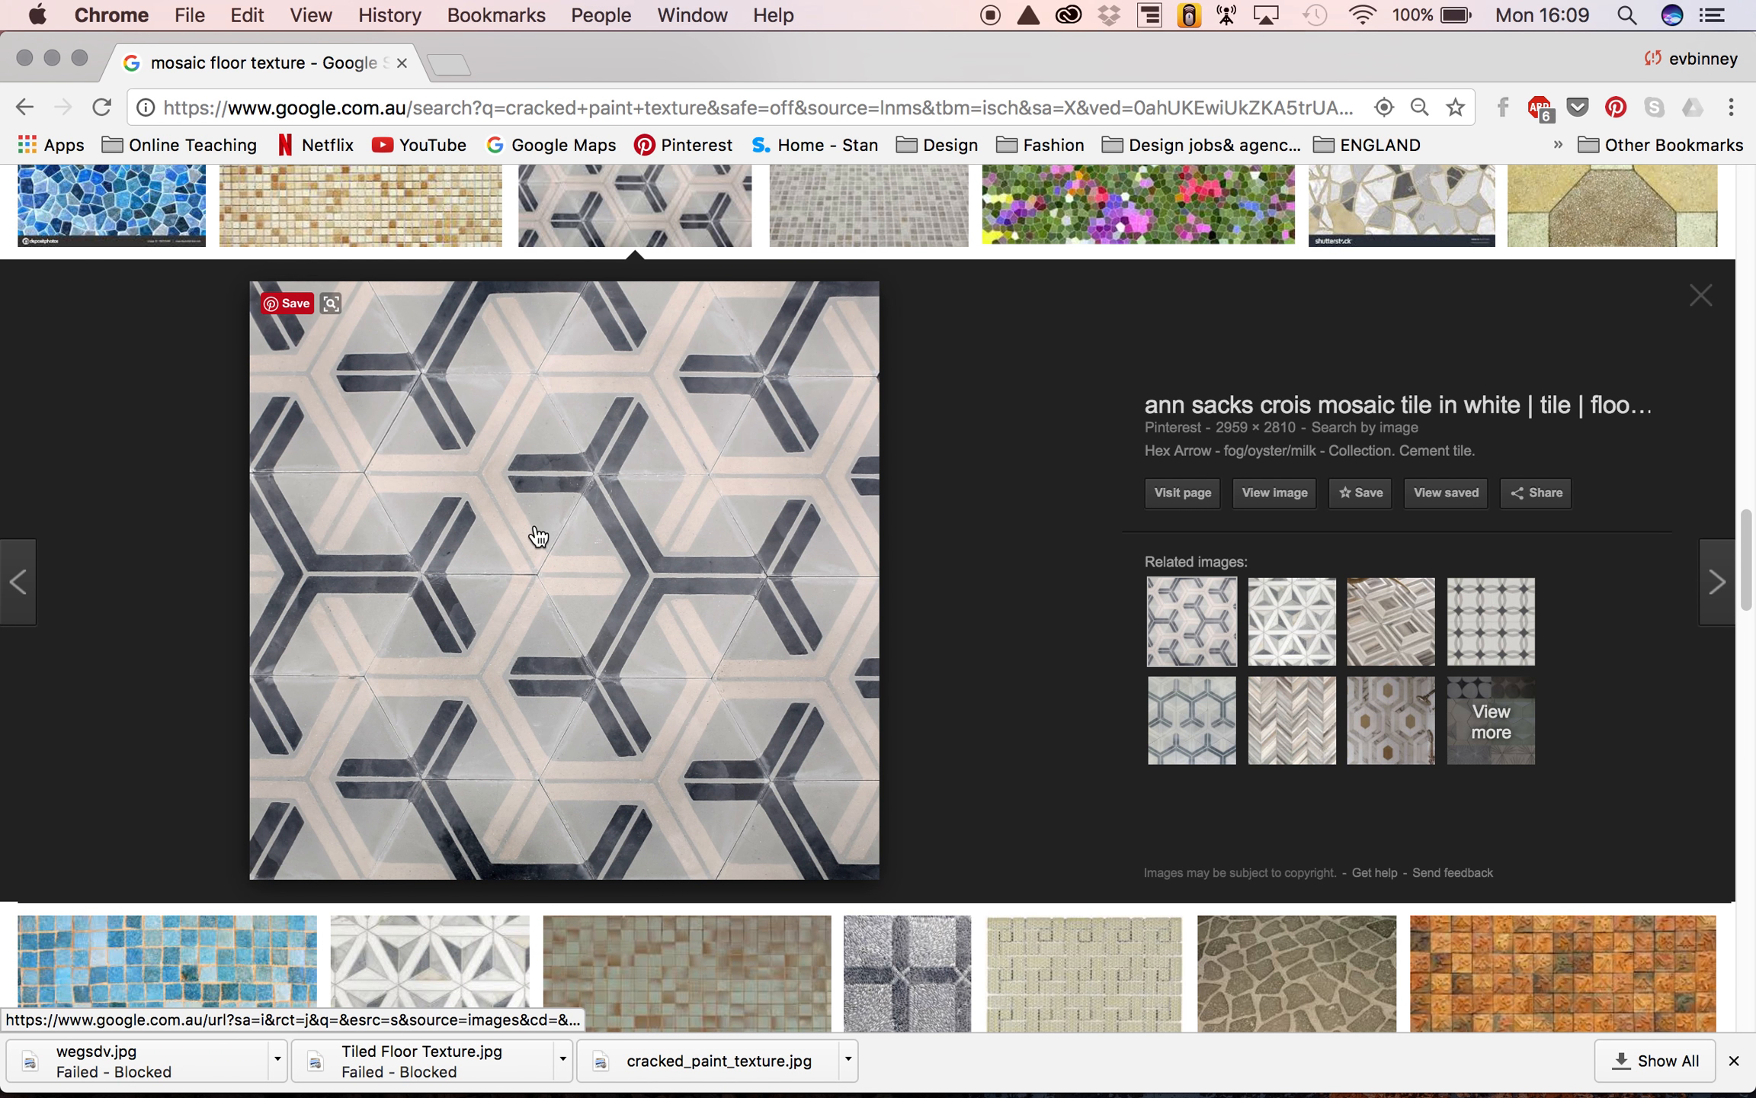
- Open the related image of grey marble tiles with gold circular grout from the mosaic texture results
scroll(647, 456, up, 3)
click(665, 404)
scroll(664, 404, up, 3)
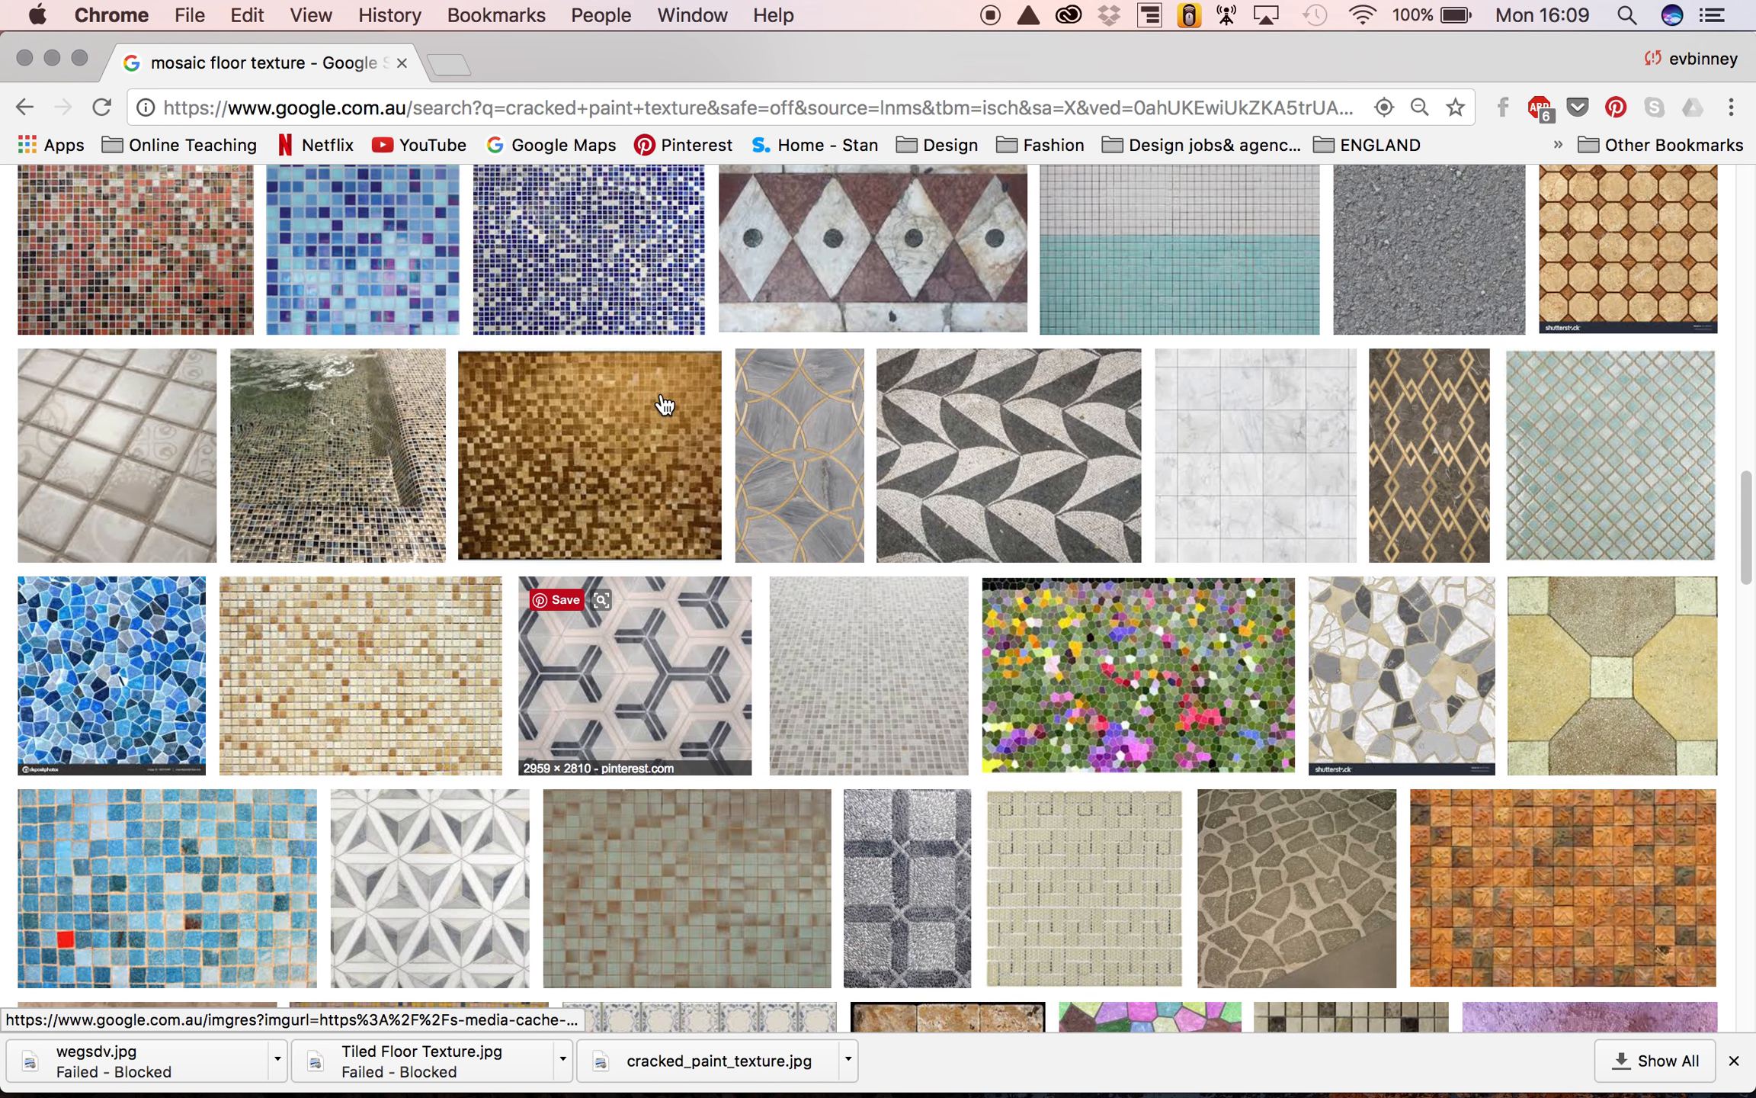
scroll(991, 442, up, 2)
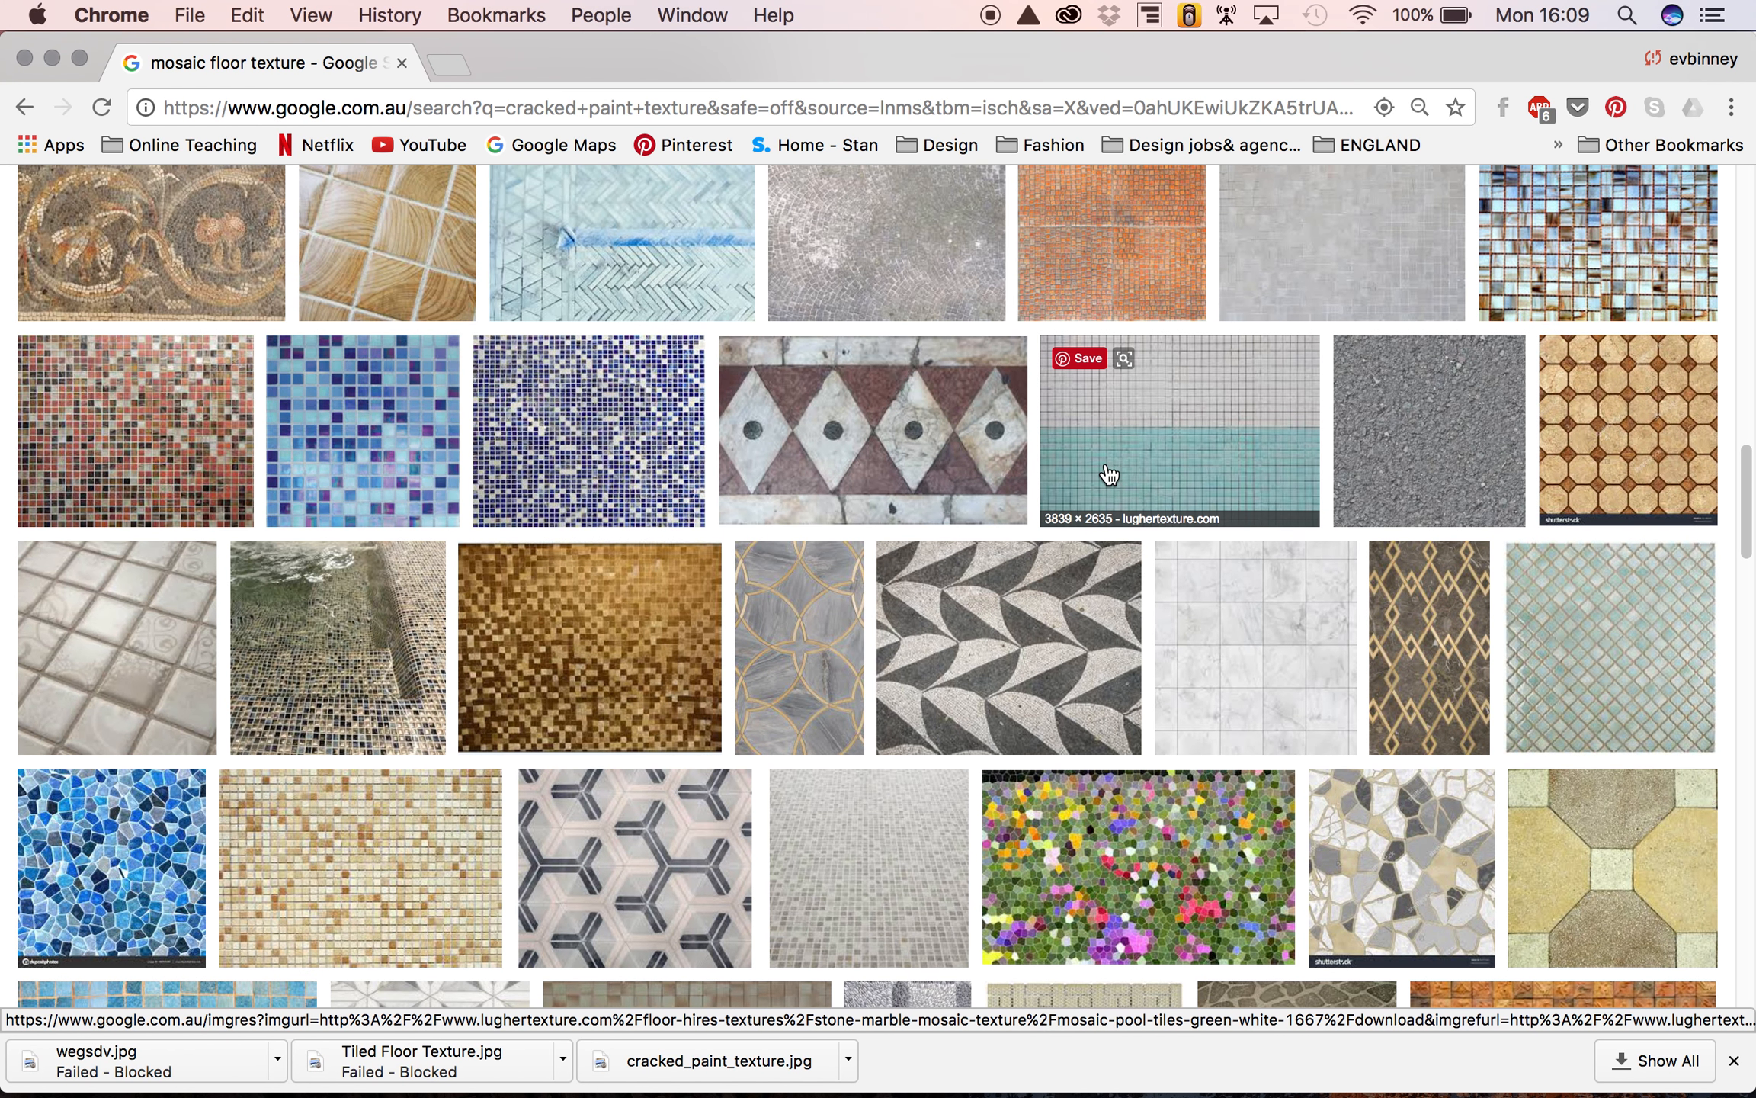
click(797, 672)
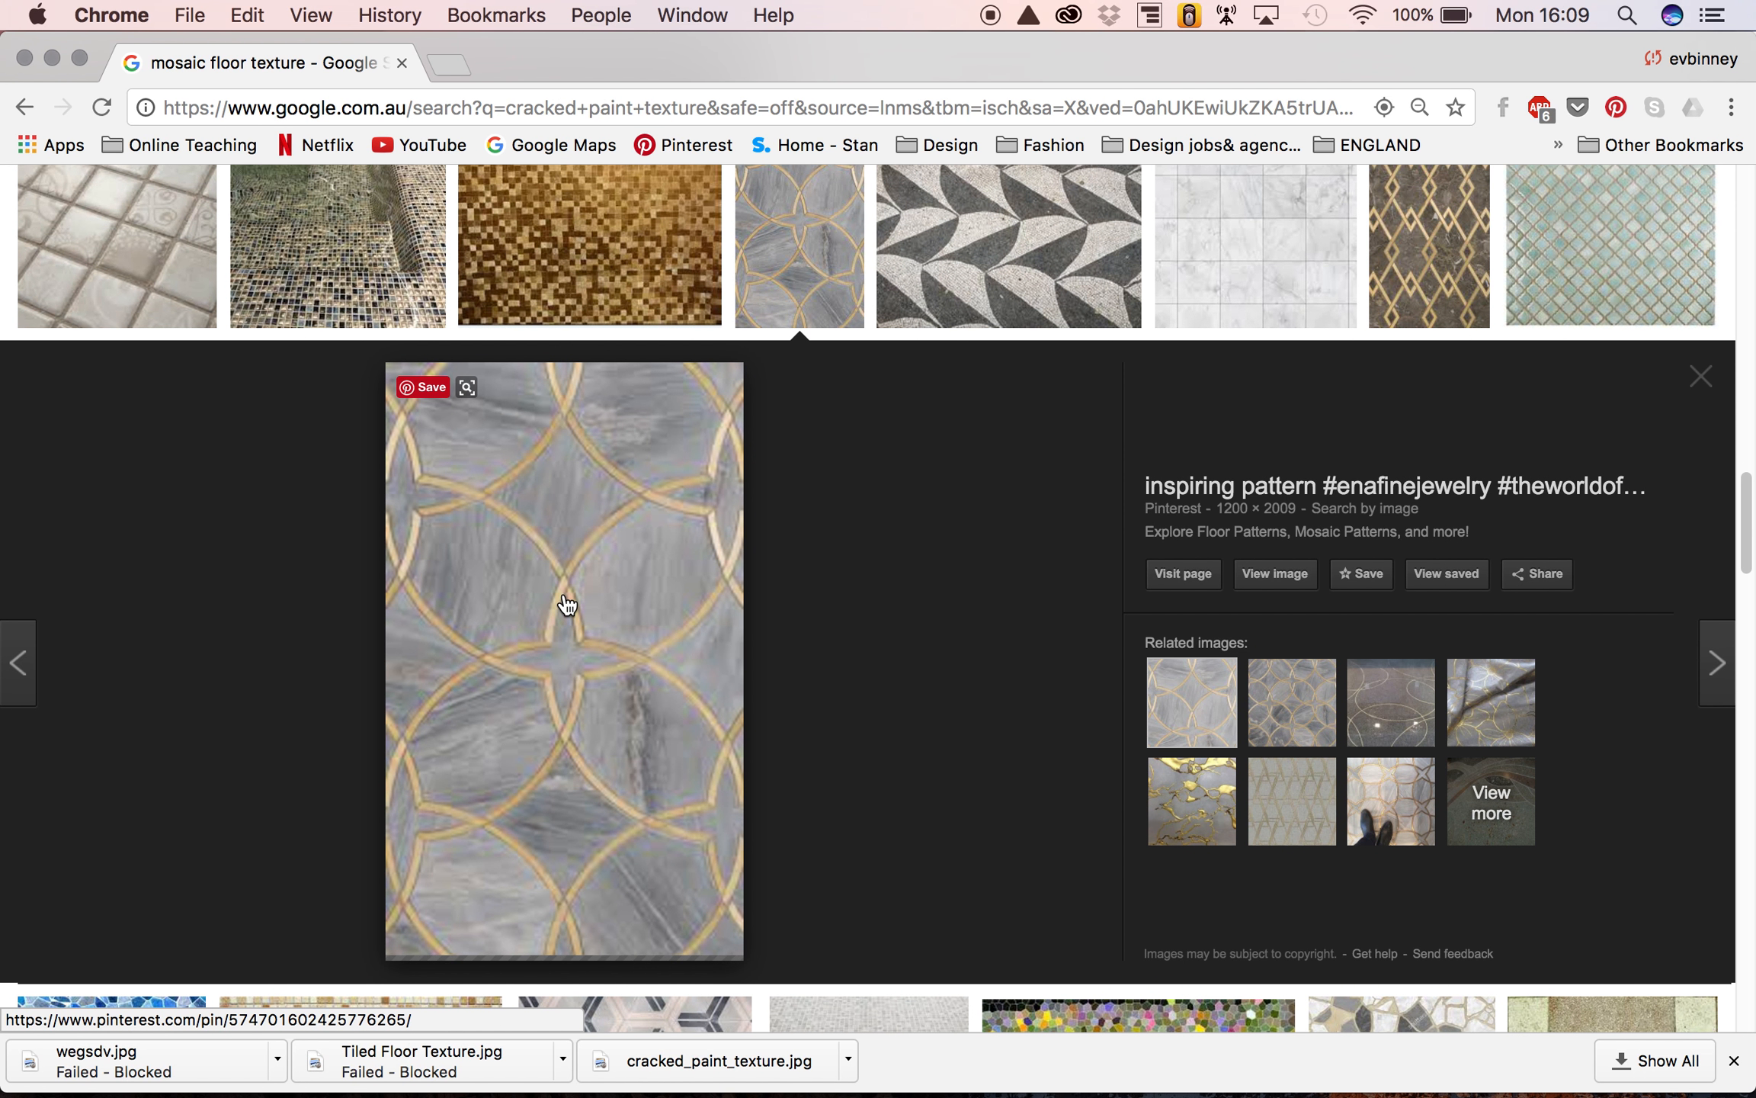
click(1304, 808)
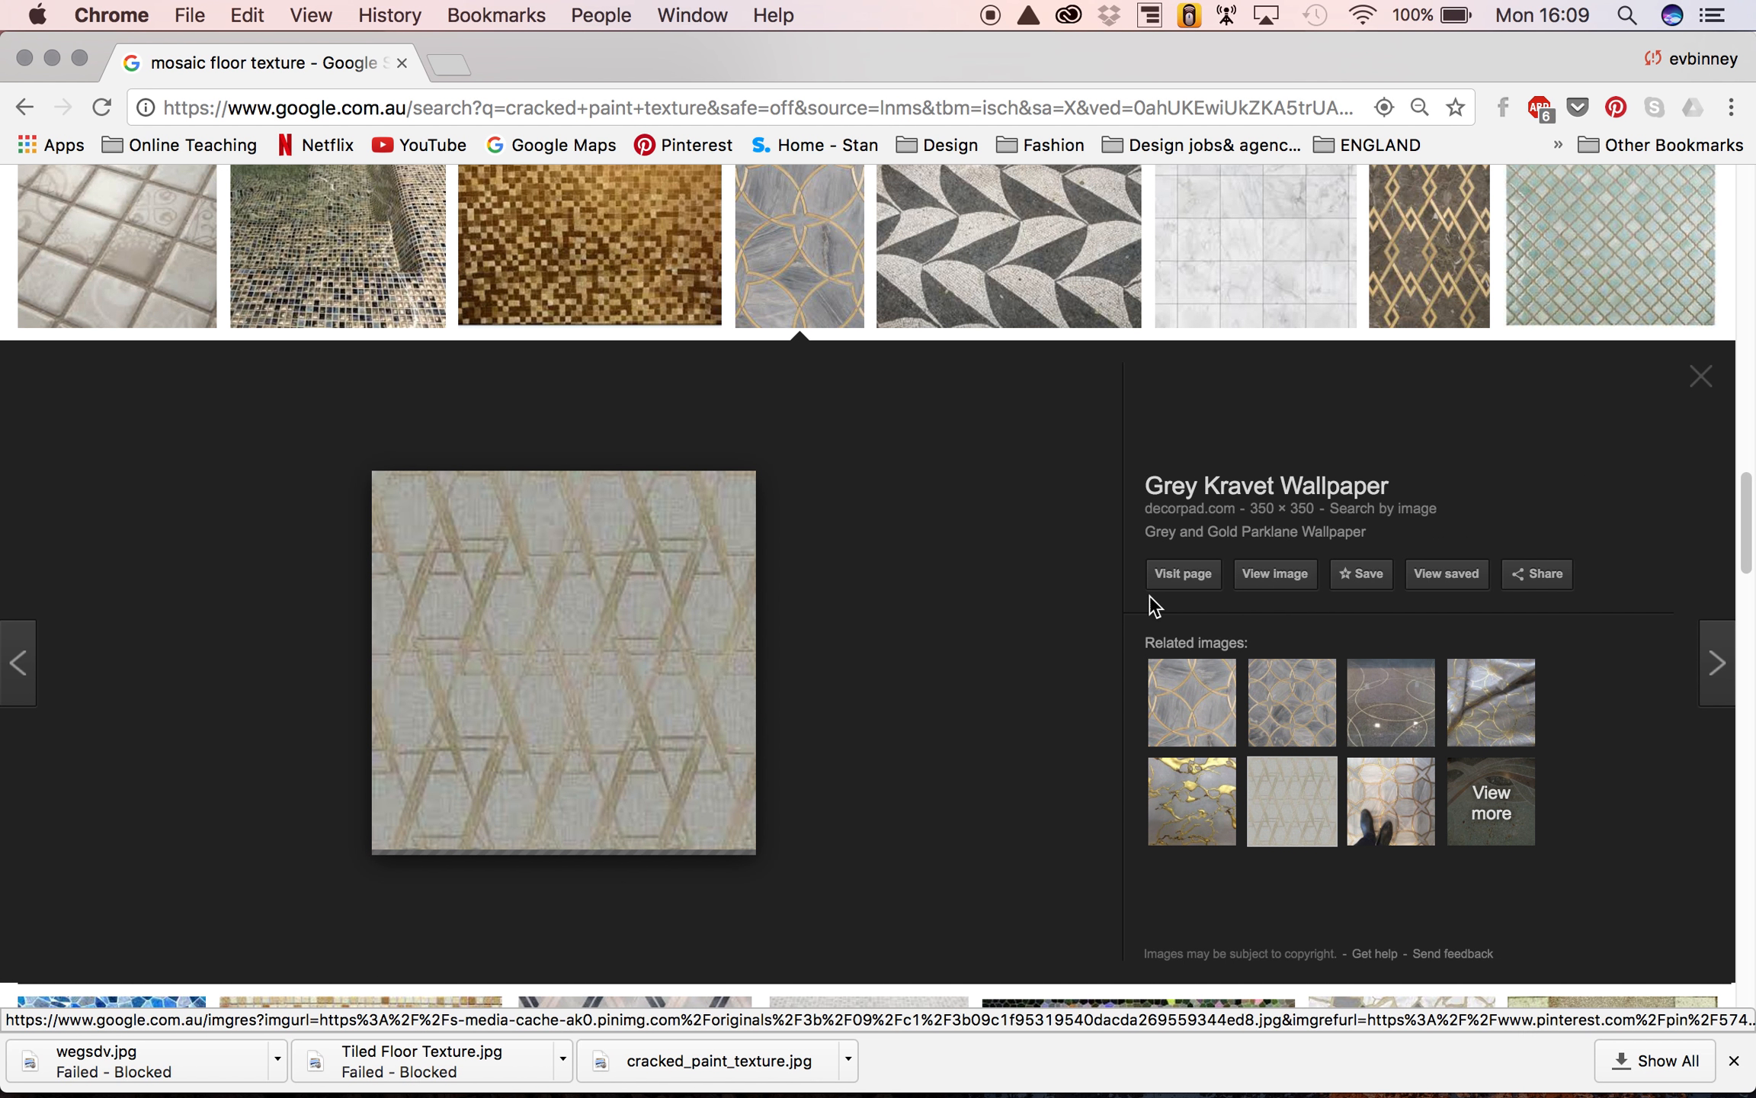
click(1300, 721)
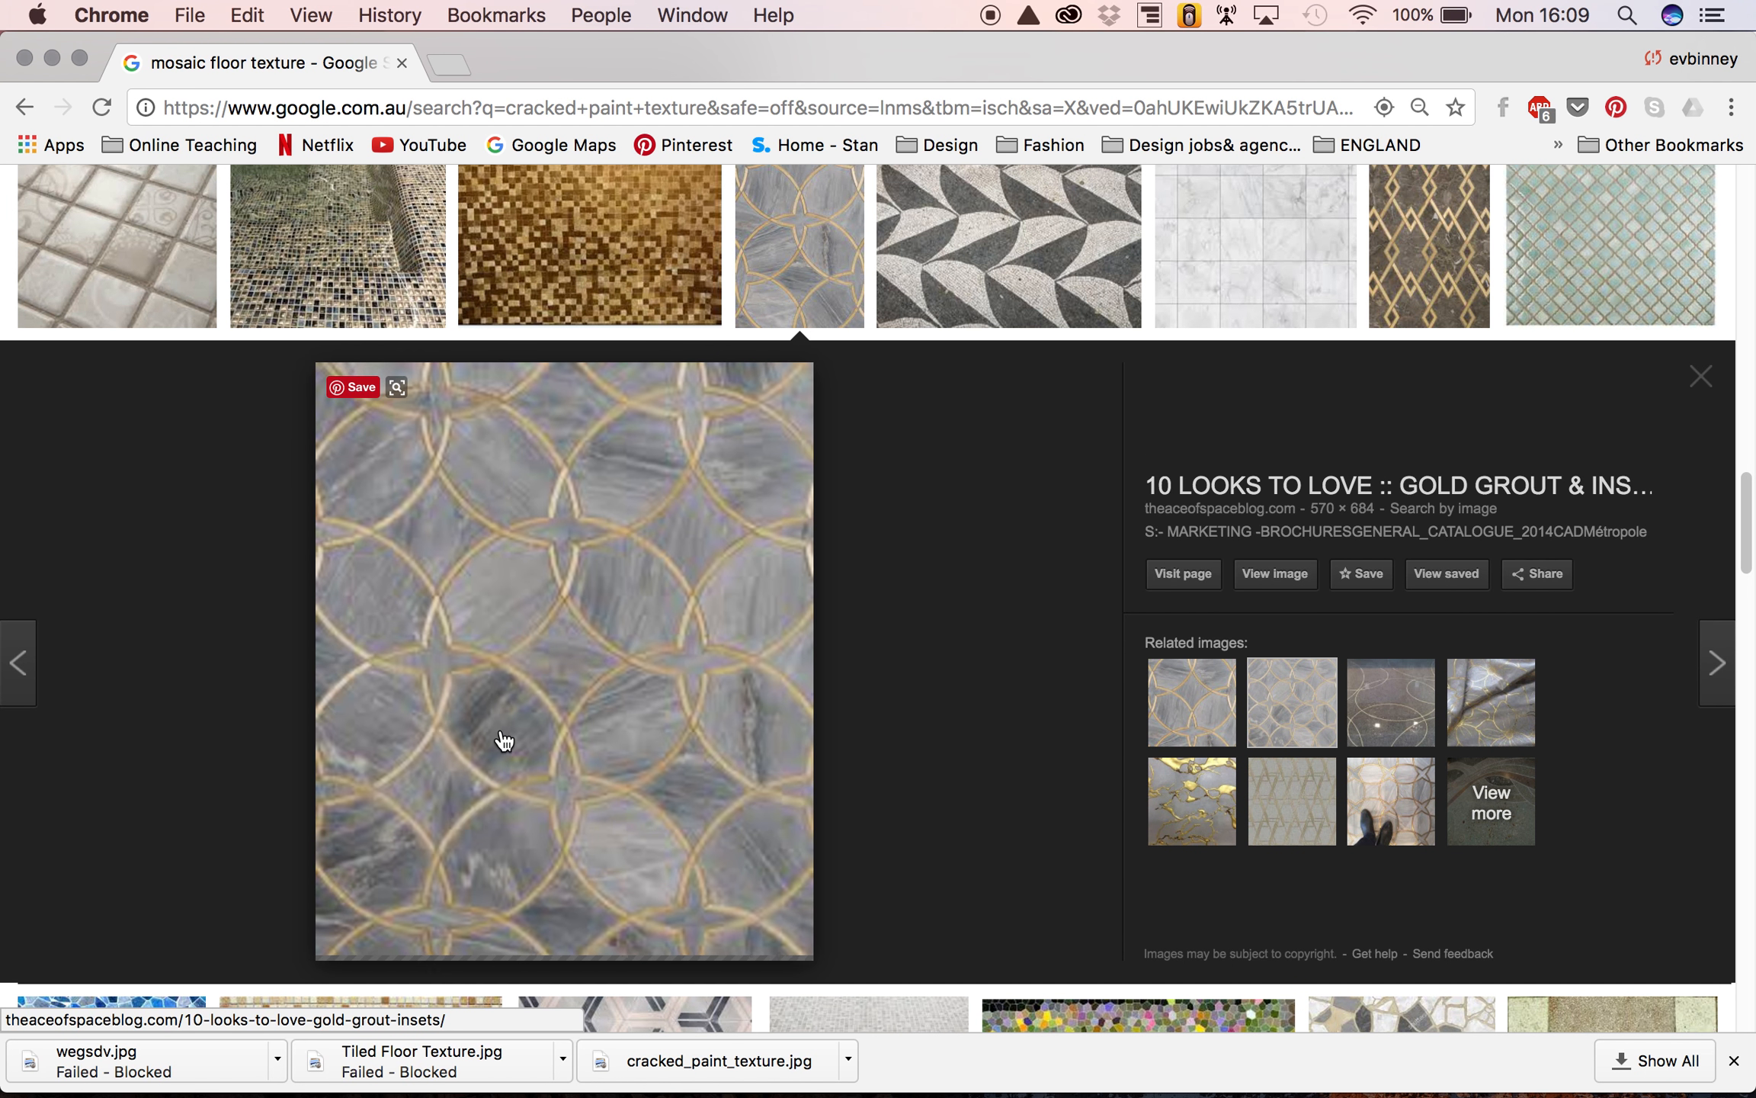
- Save the marble and gold tile image to the Desktop as sdgsdg in JPEG format
right_click(537, 640)
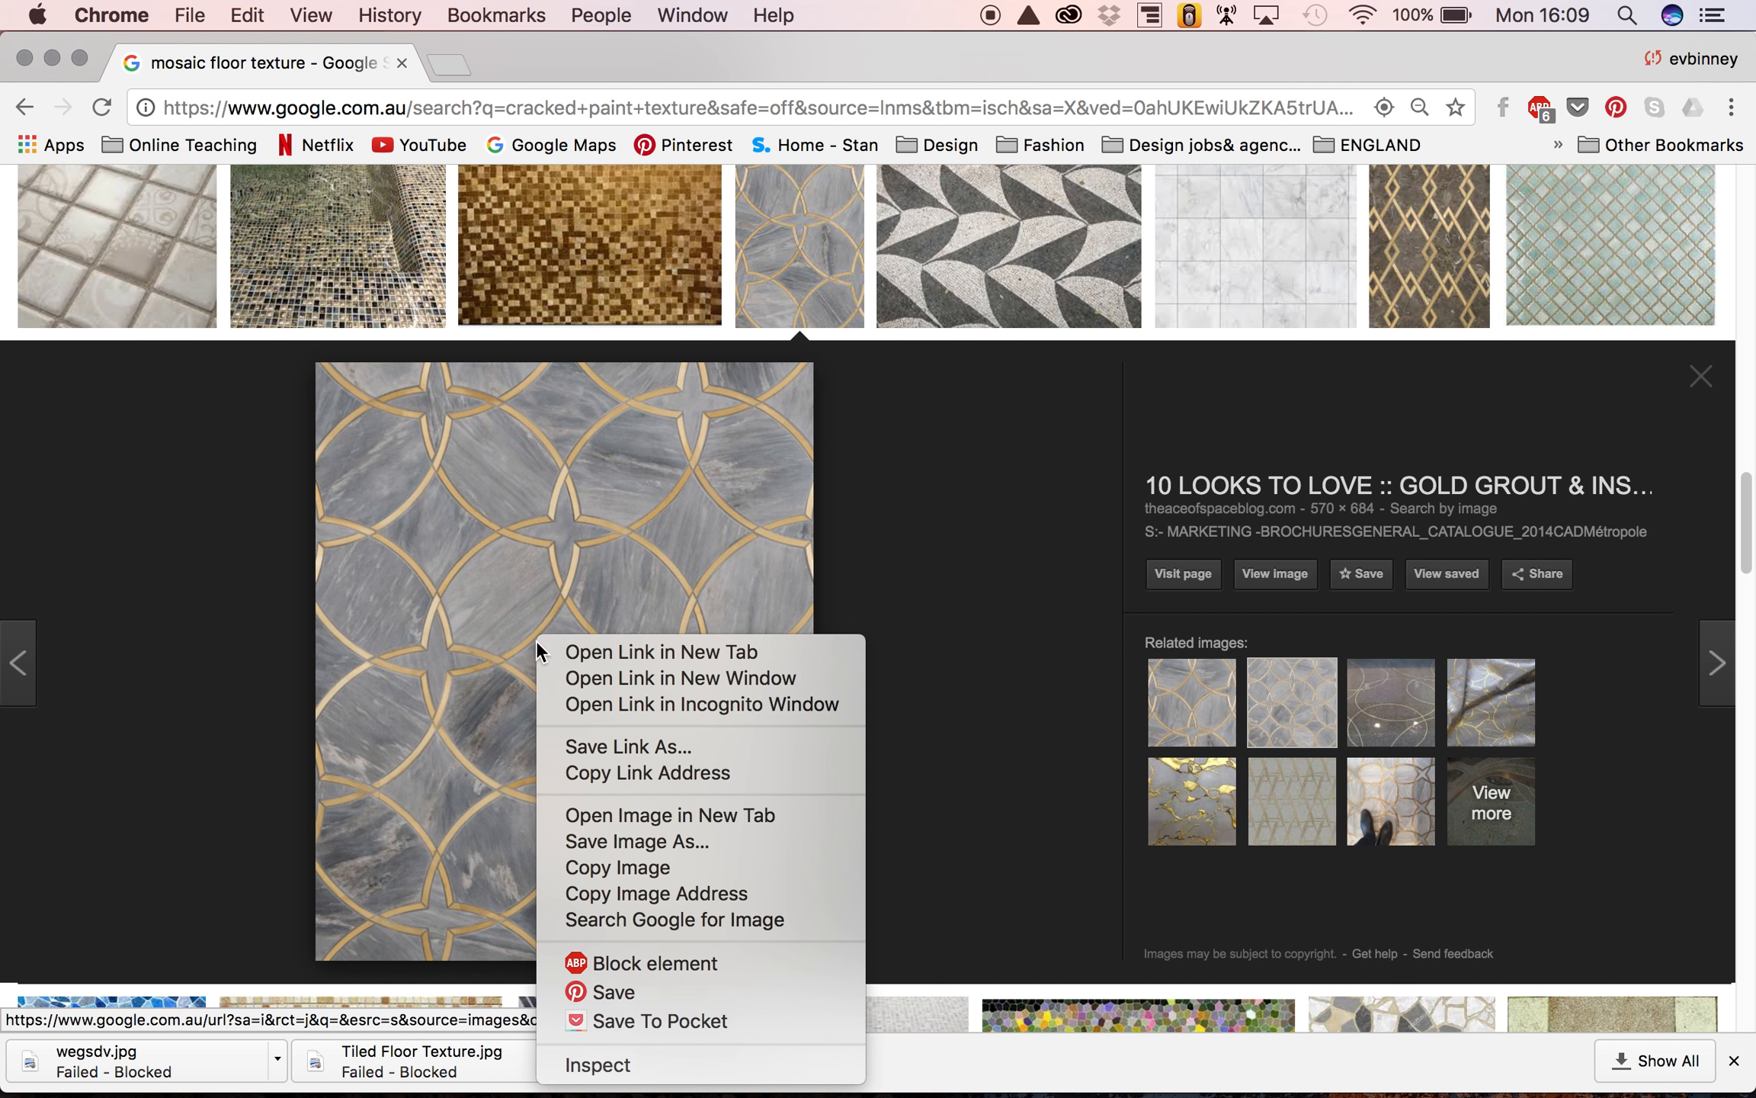
click(669, 843)
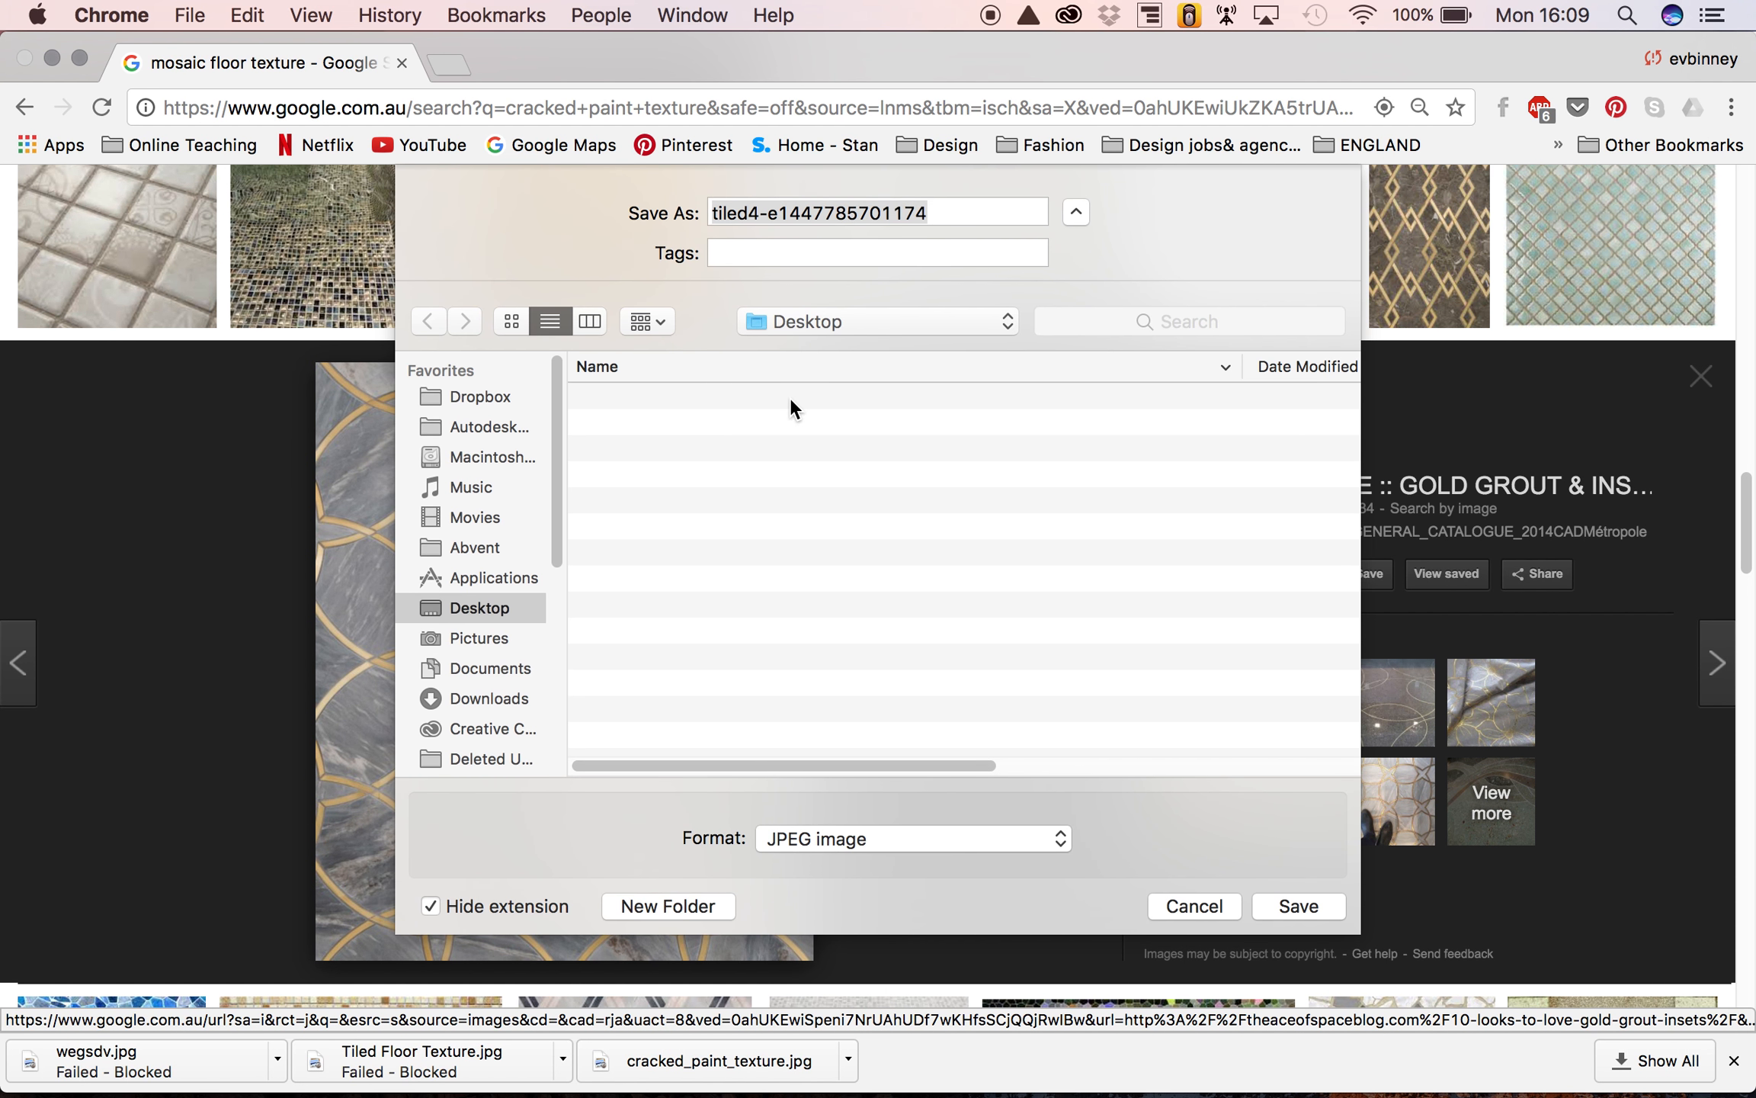
text(sdgsdg)
click(1296, 905)
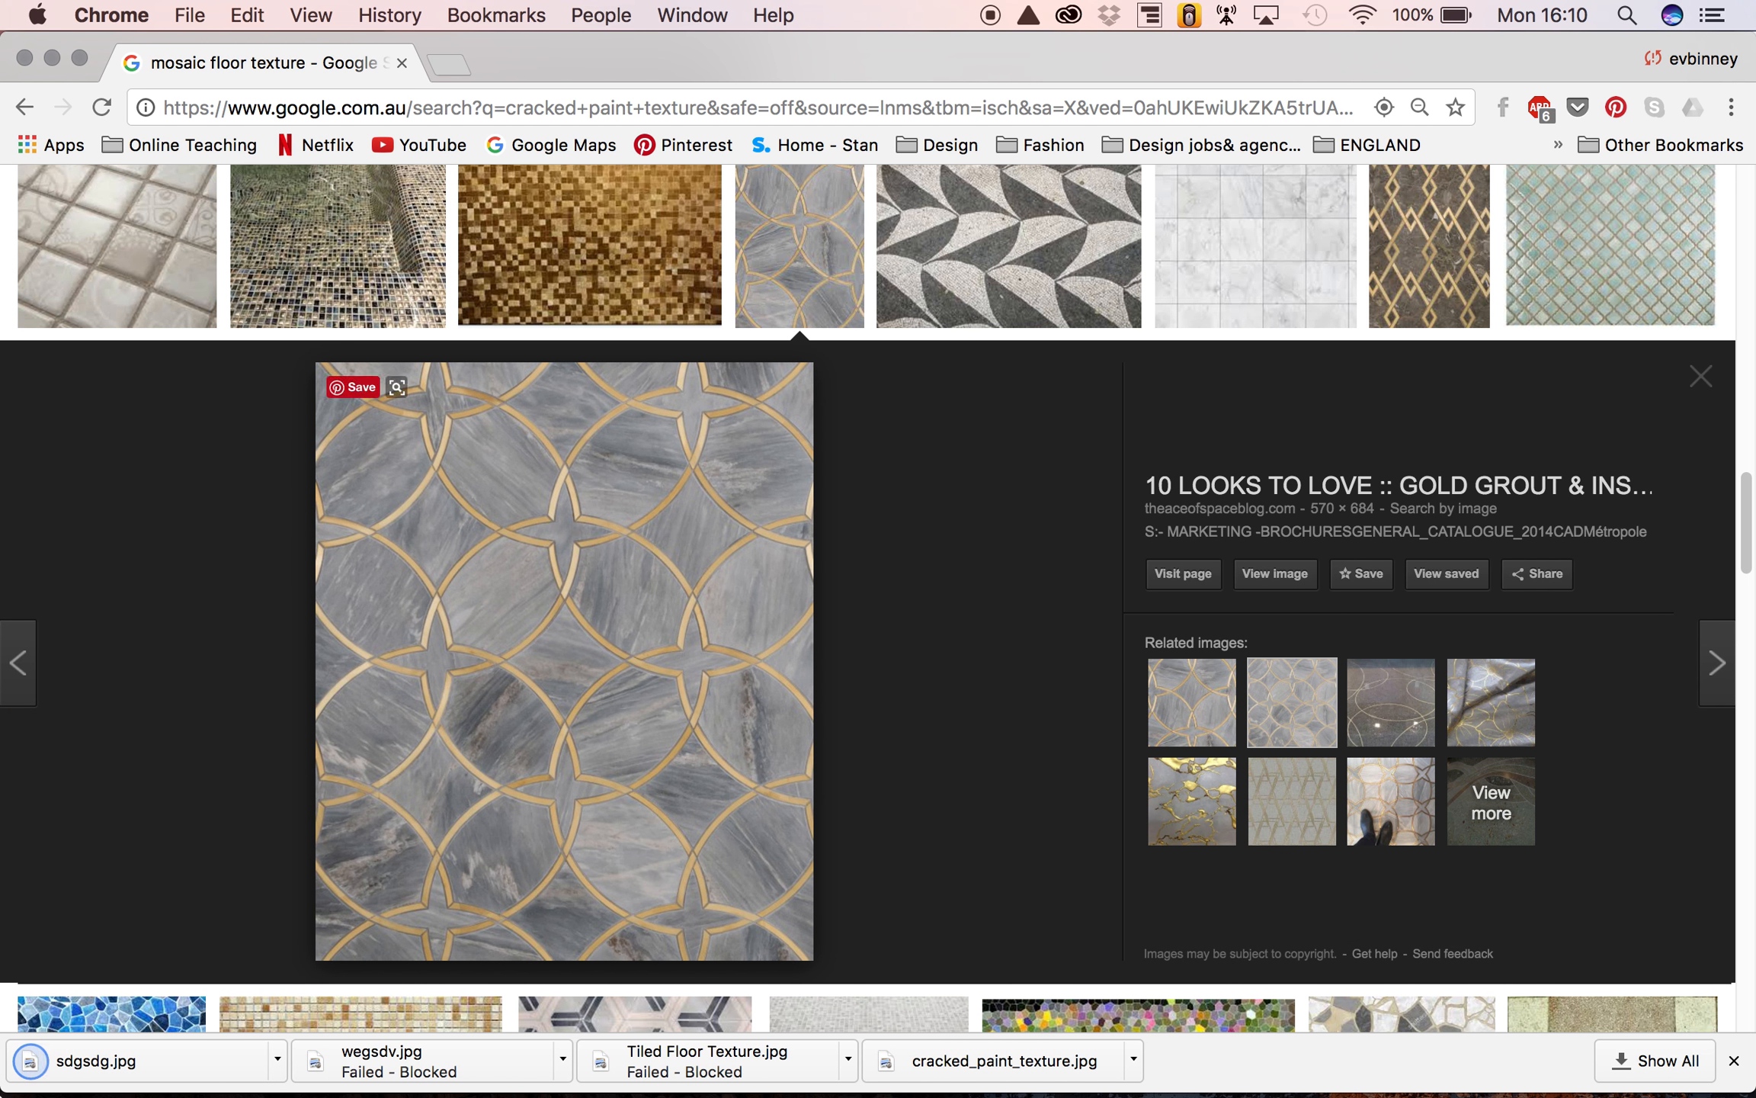
- Place sdgsdg.jpg from the Desktop onto the timber K/L/D wall in Artlantis Studio
click(54, 58)
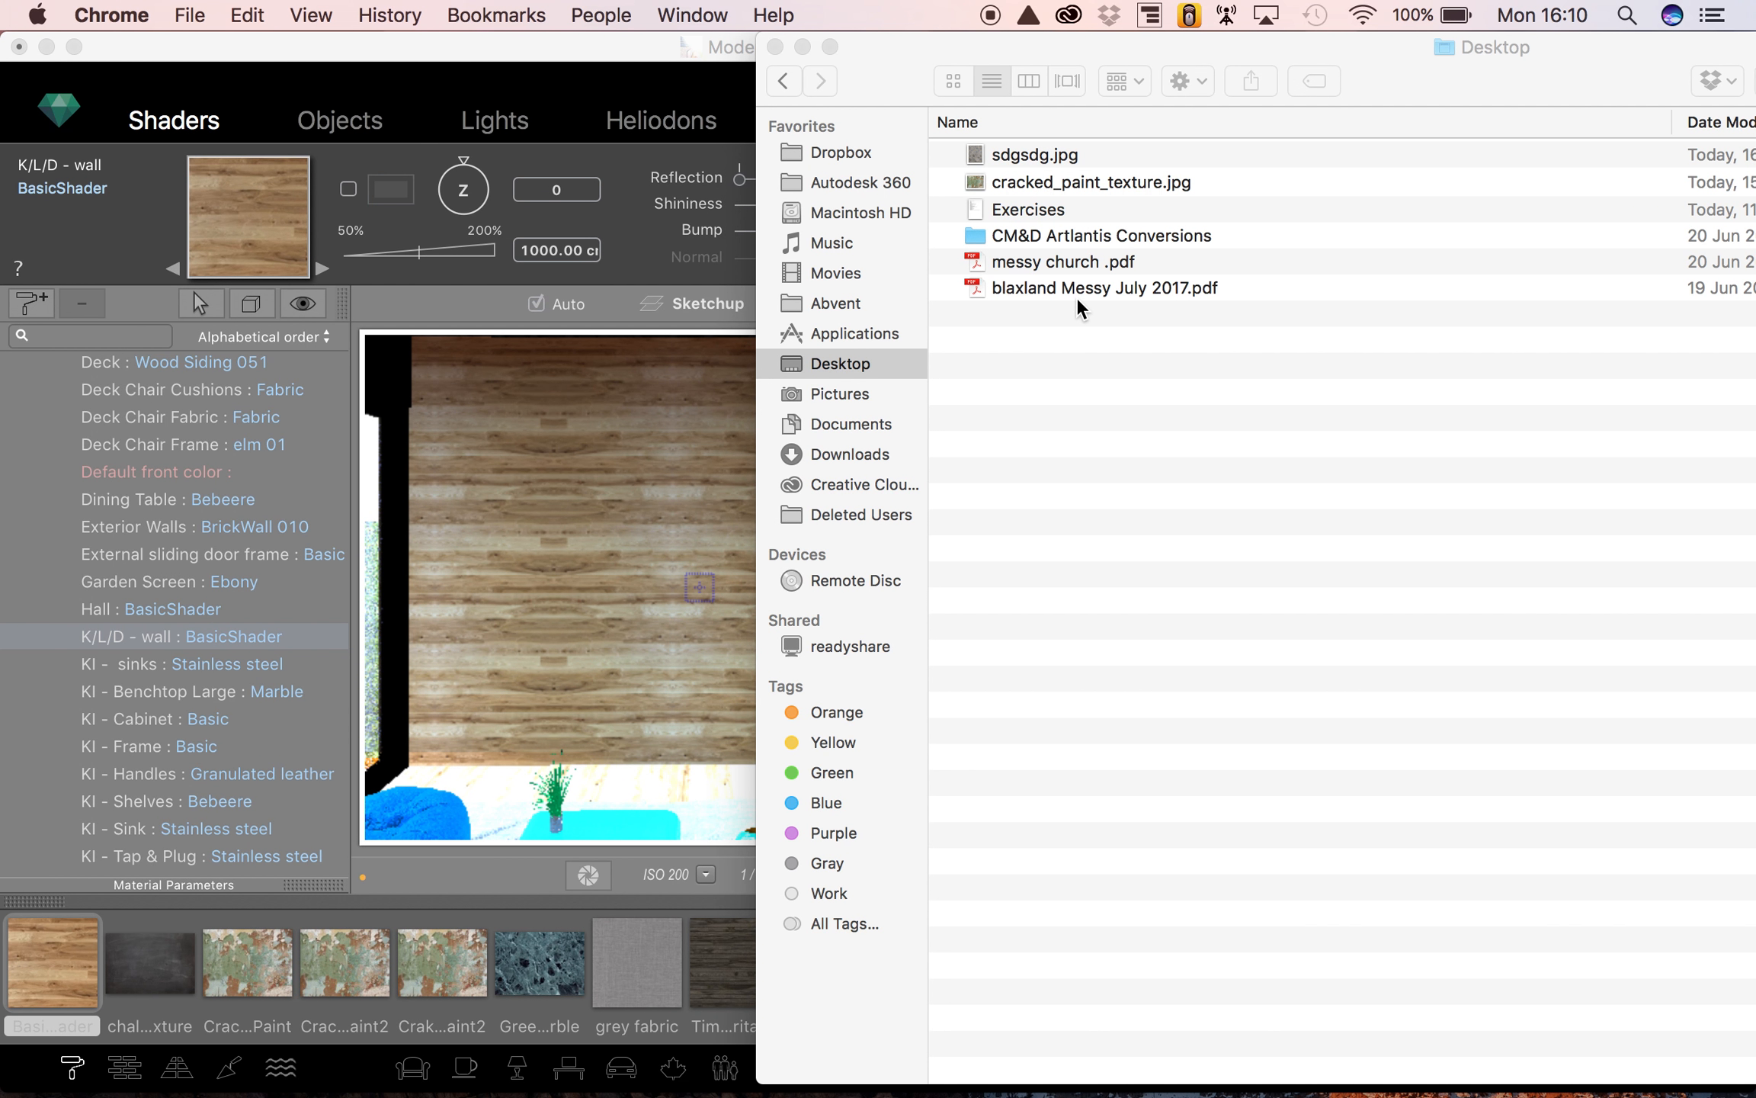
drag(1037, 153, 624, 398)
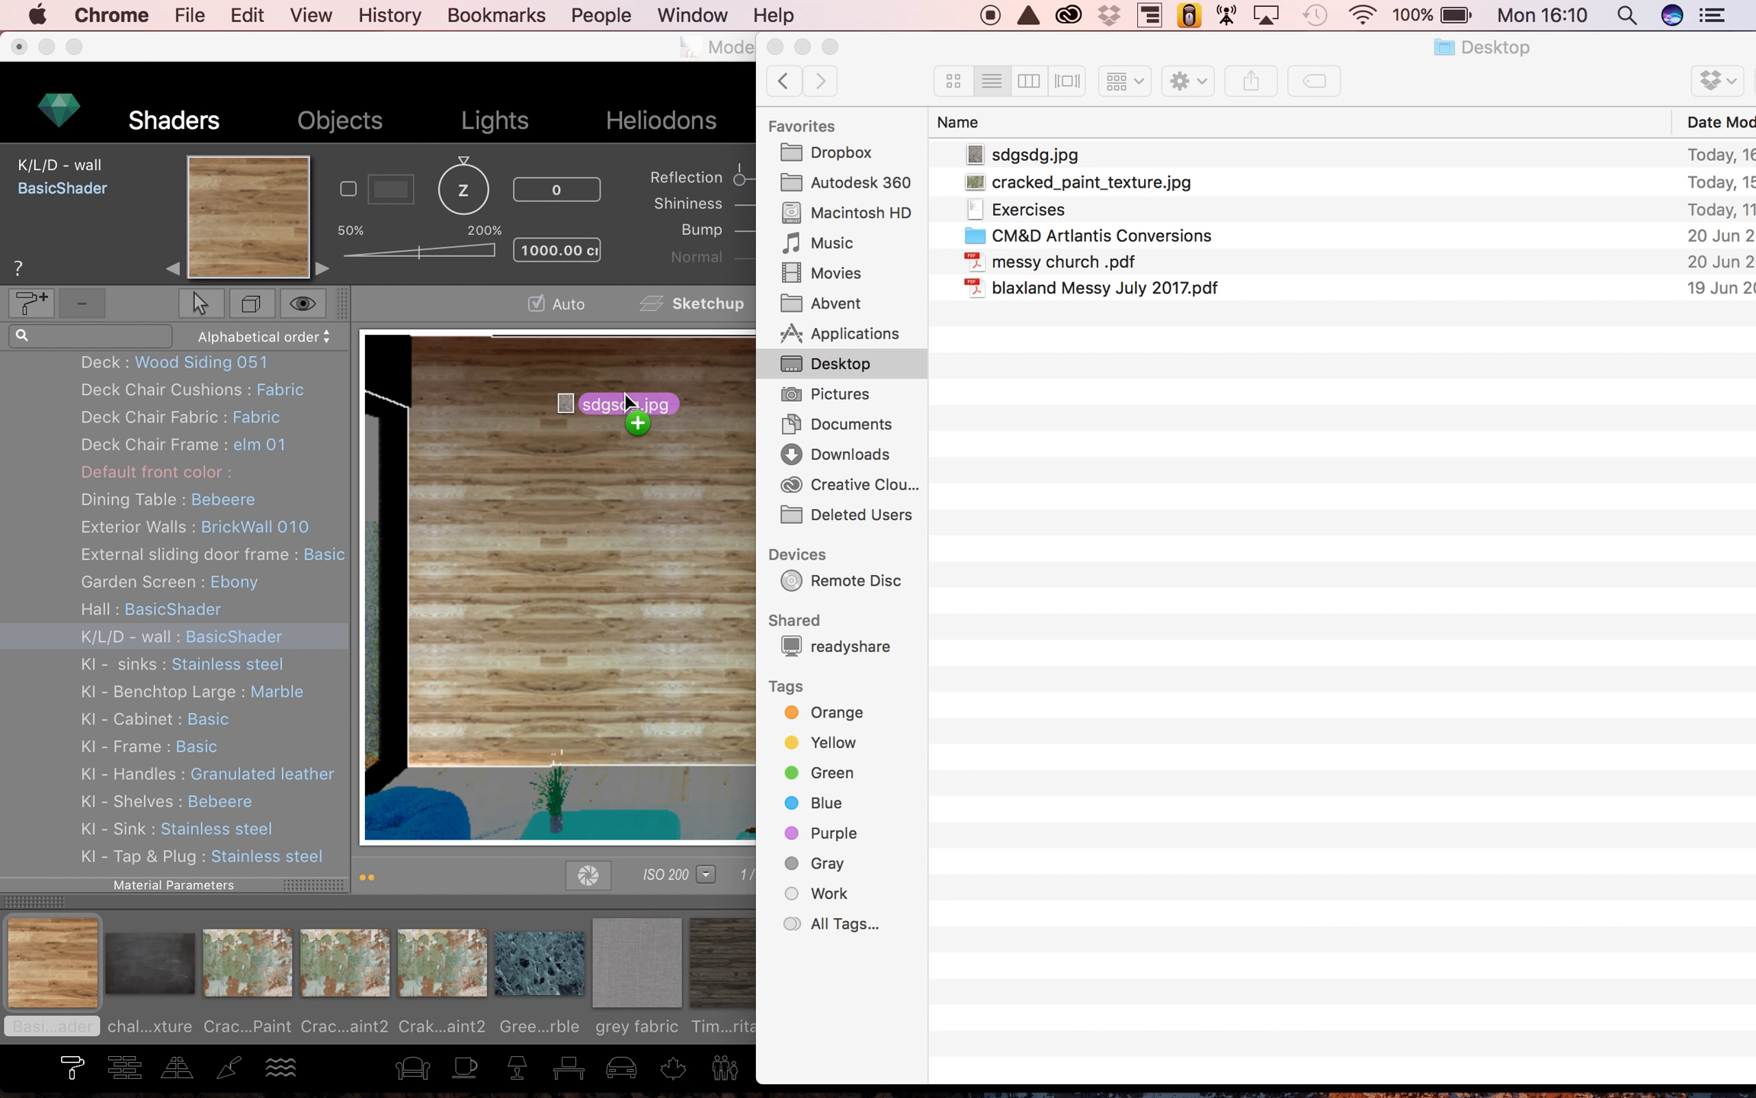
drag(607, 536, 608, 538)
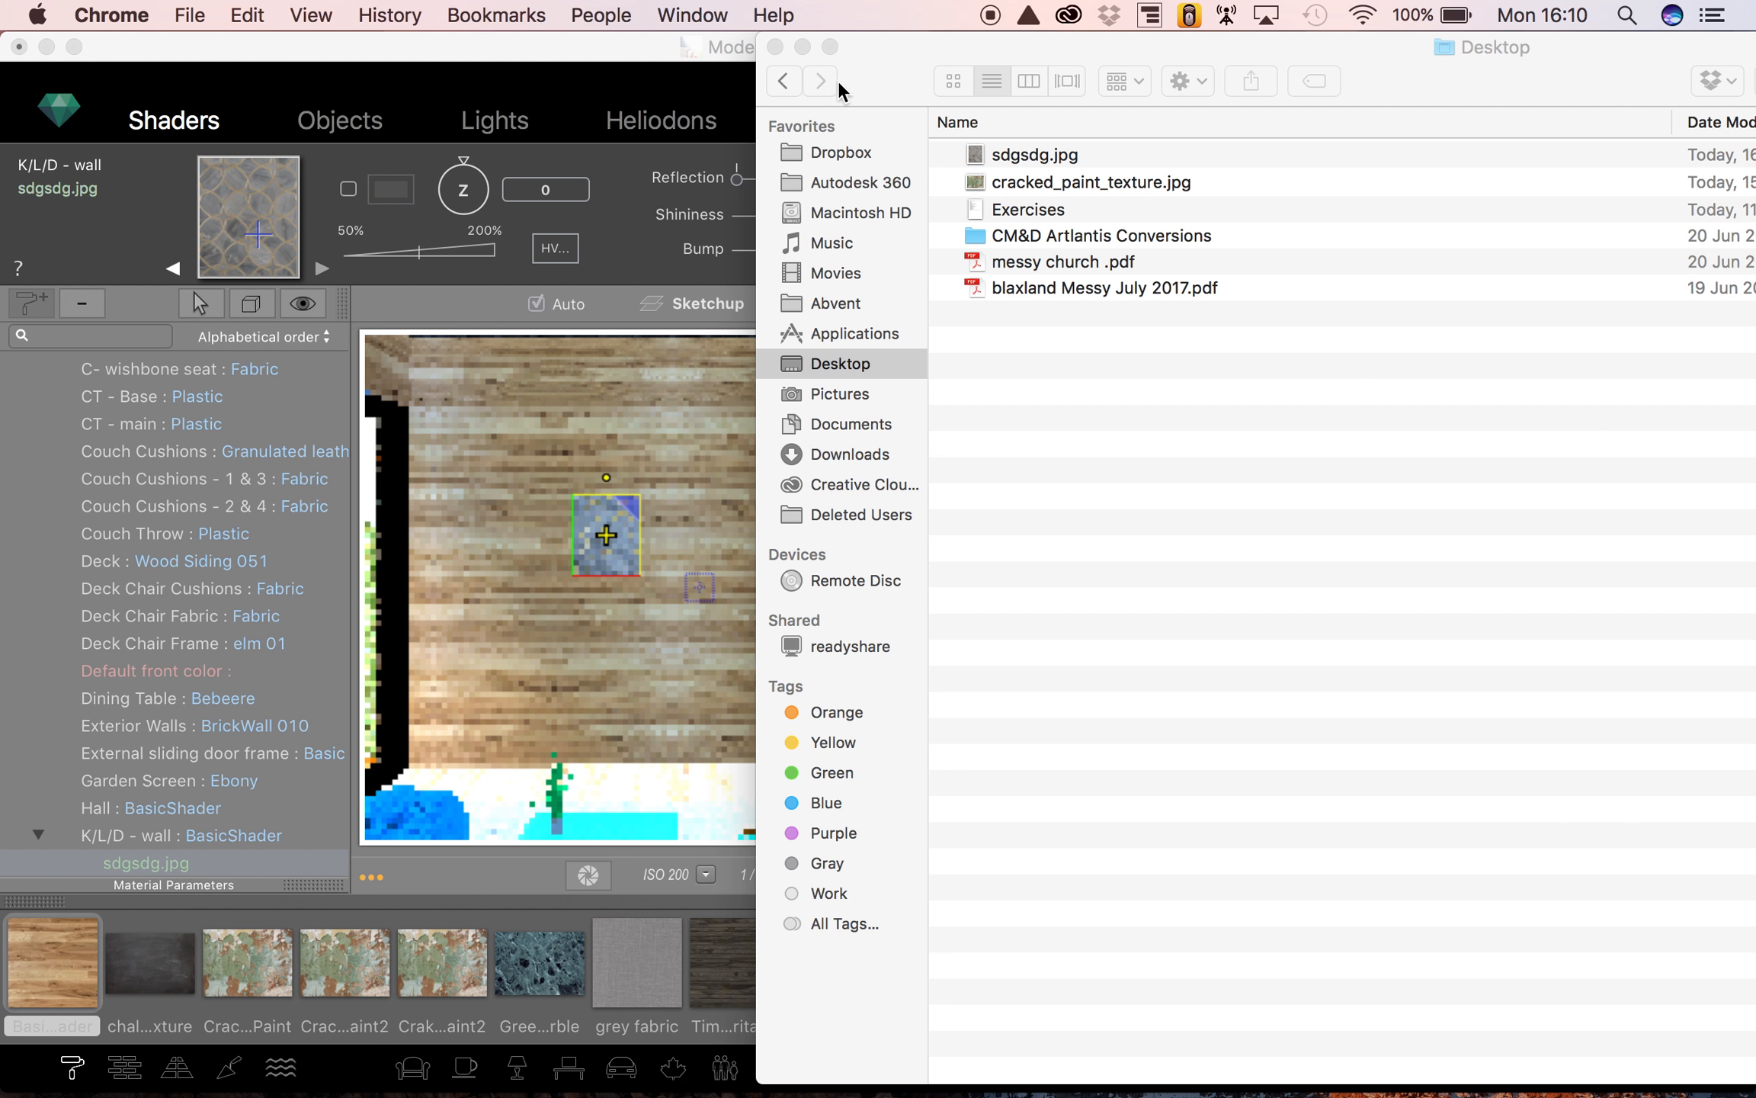
click(636, 72)
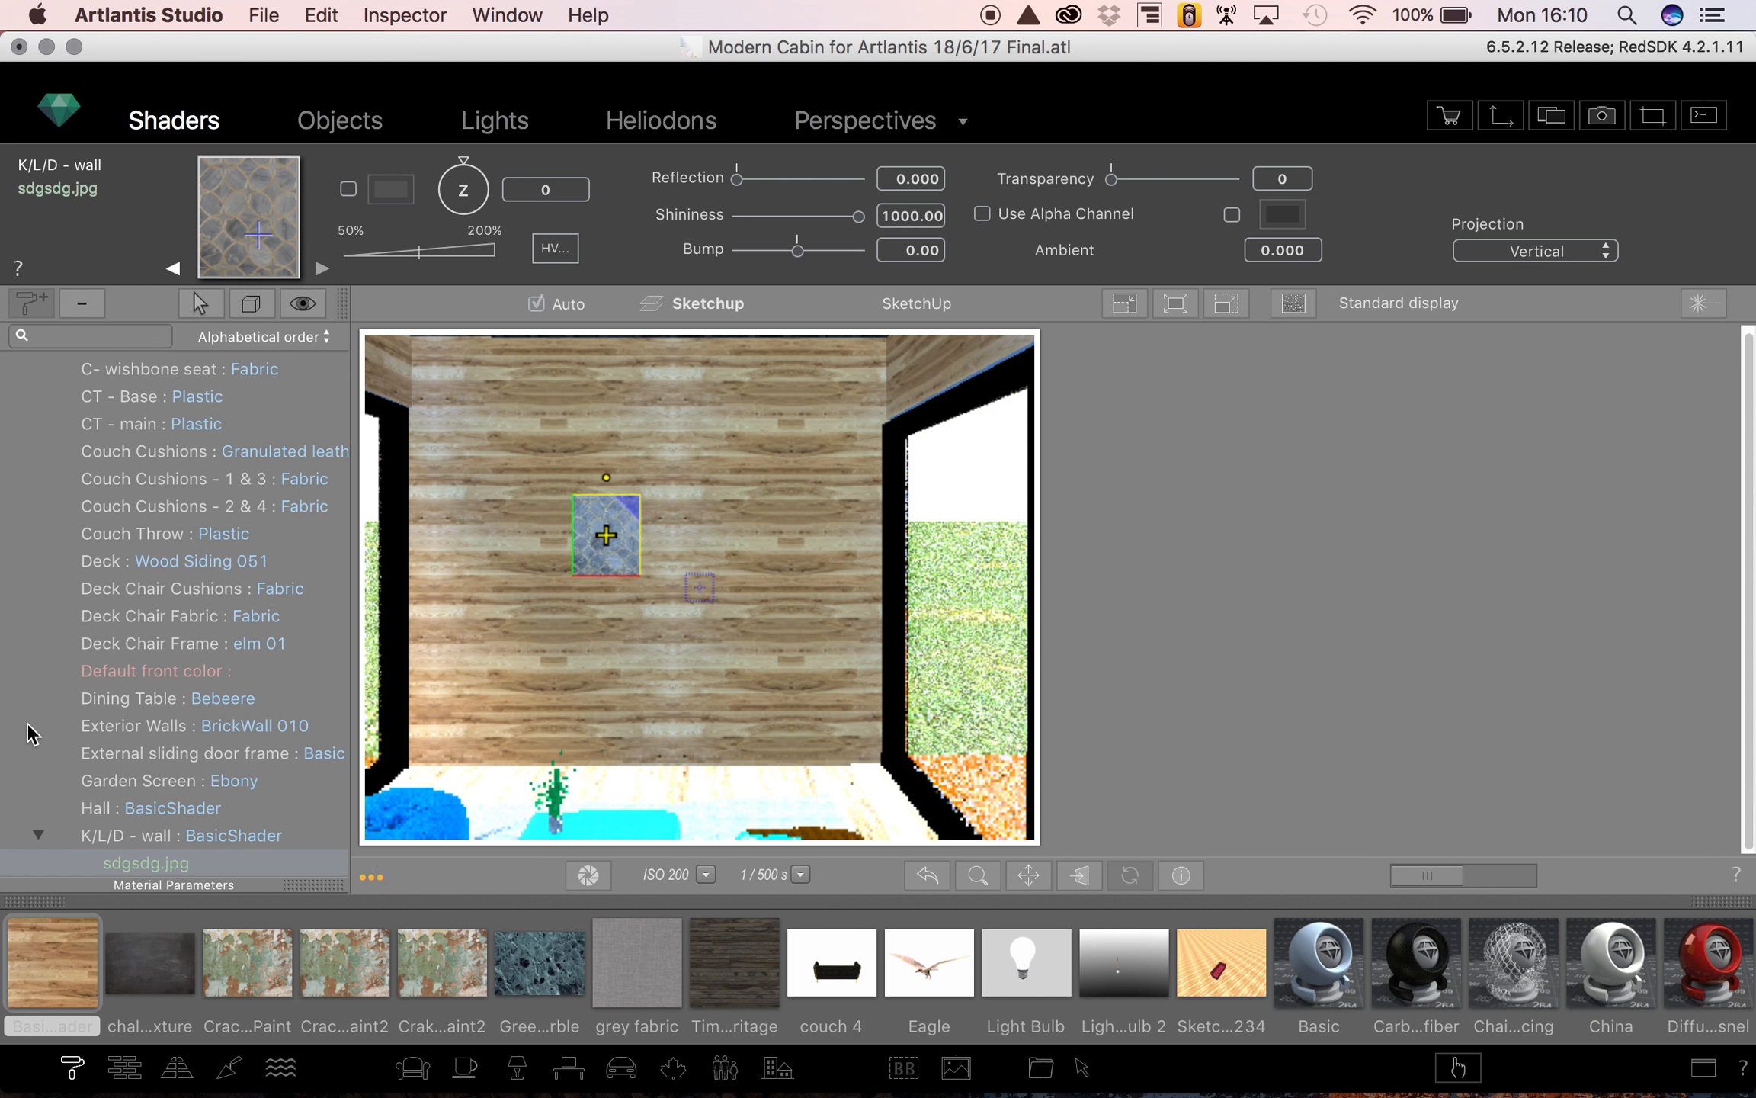
- Scale the sdgsdg.jpg map on the wall to 200% in its dimensions
scroll(31, 733, down, 5)
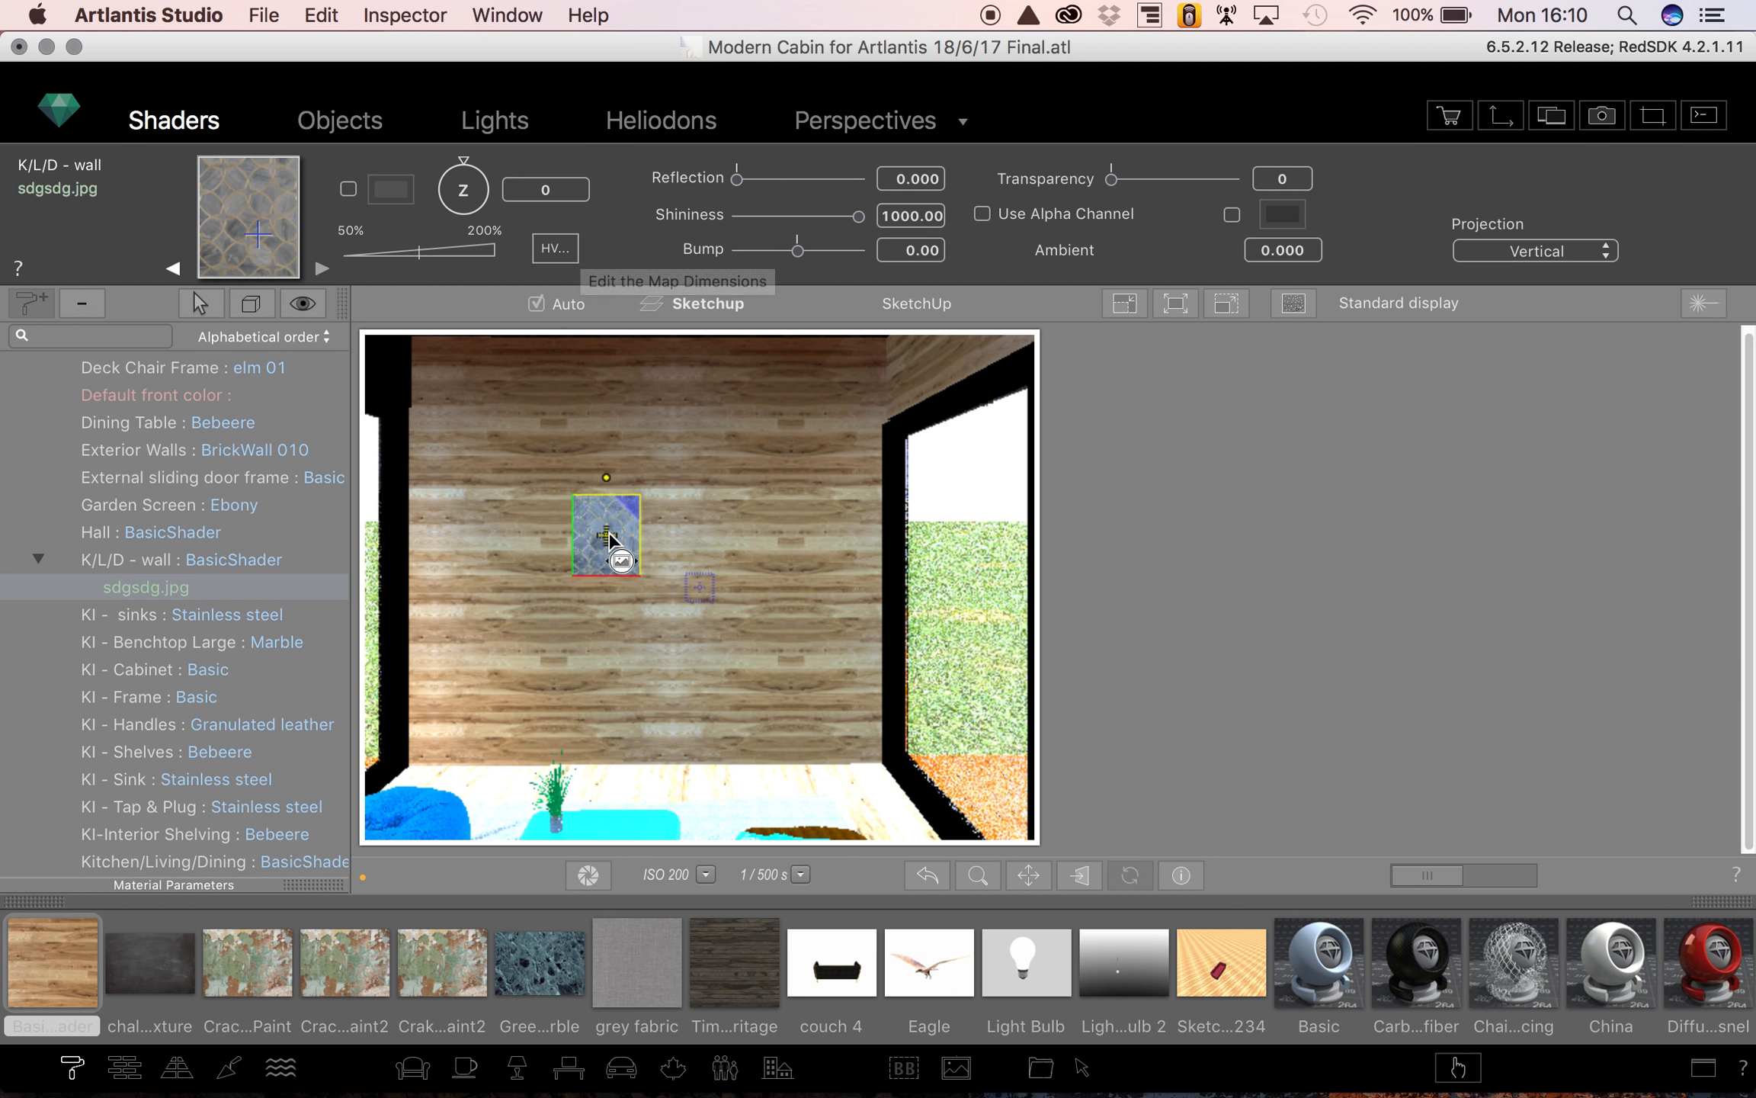
click(573, 254)
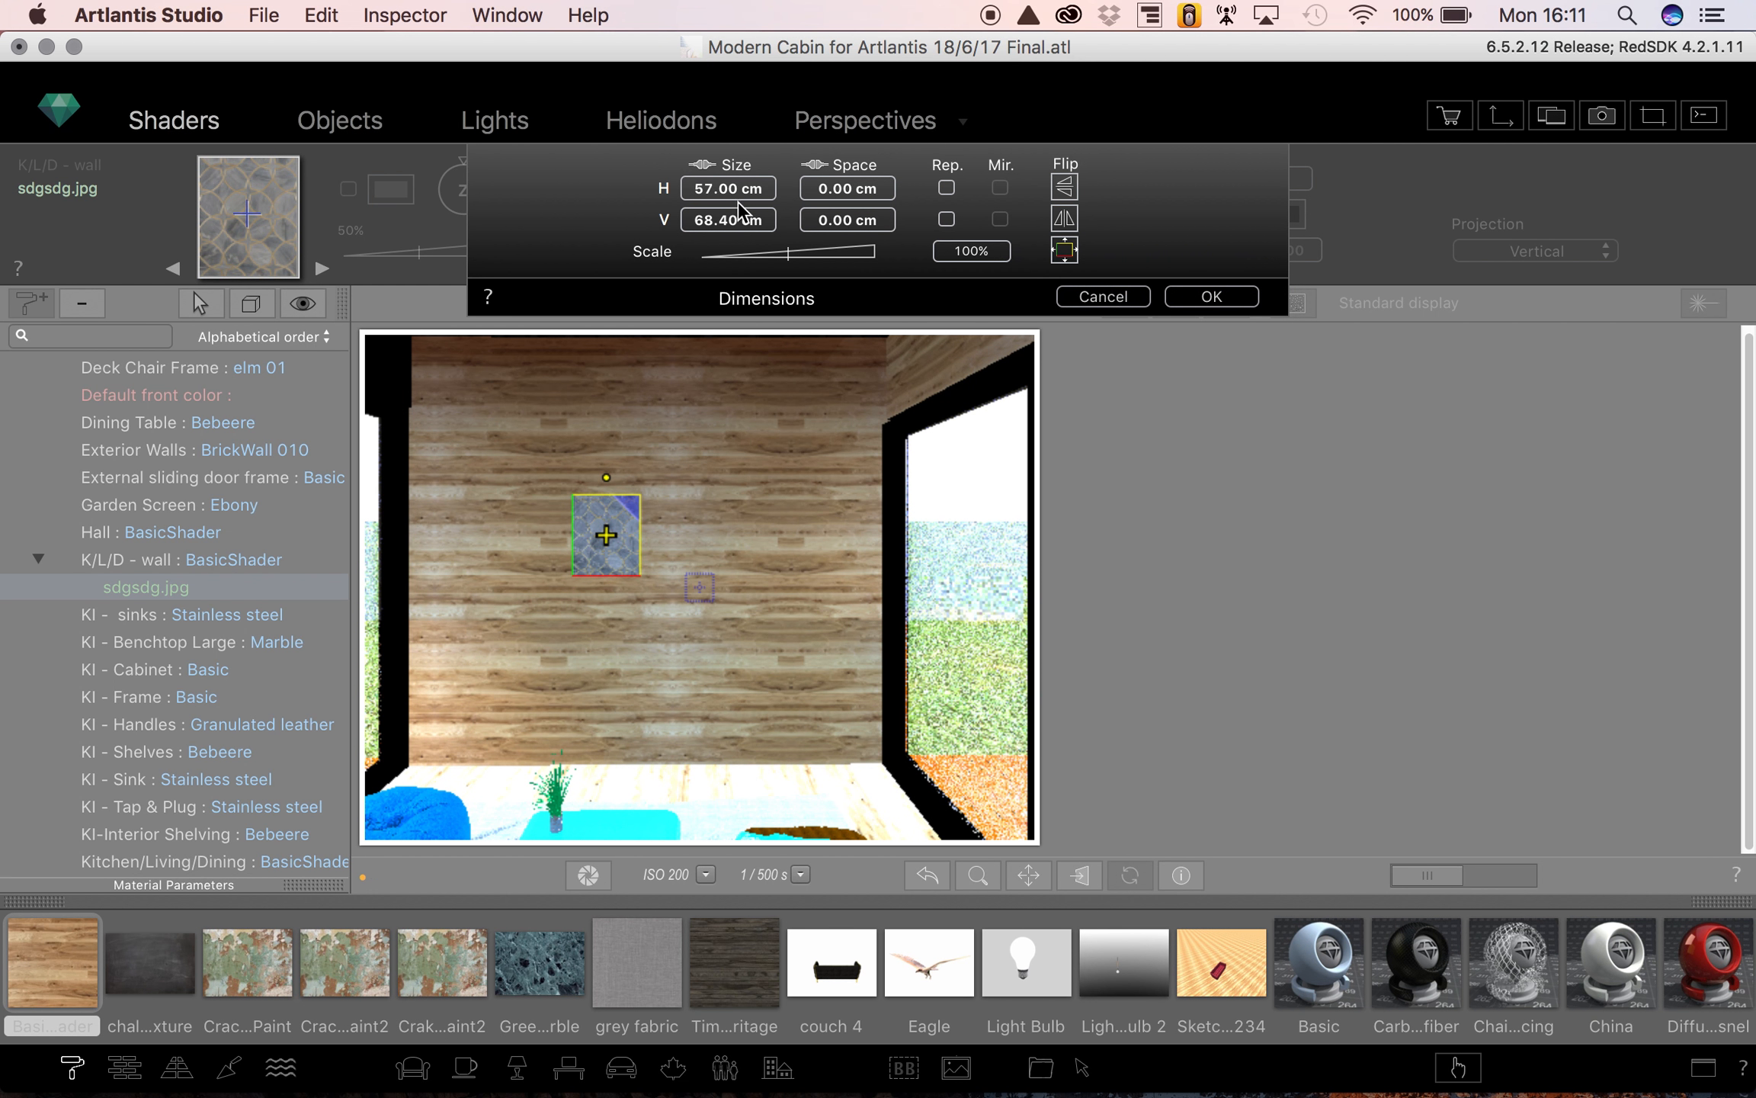
mouse_move(791, 259)
mouse_down()
mouse_move(891, 266)
mouse_move(773, 263)
mouse_up()
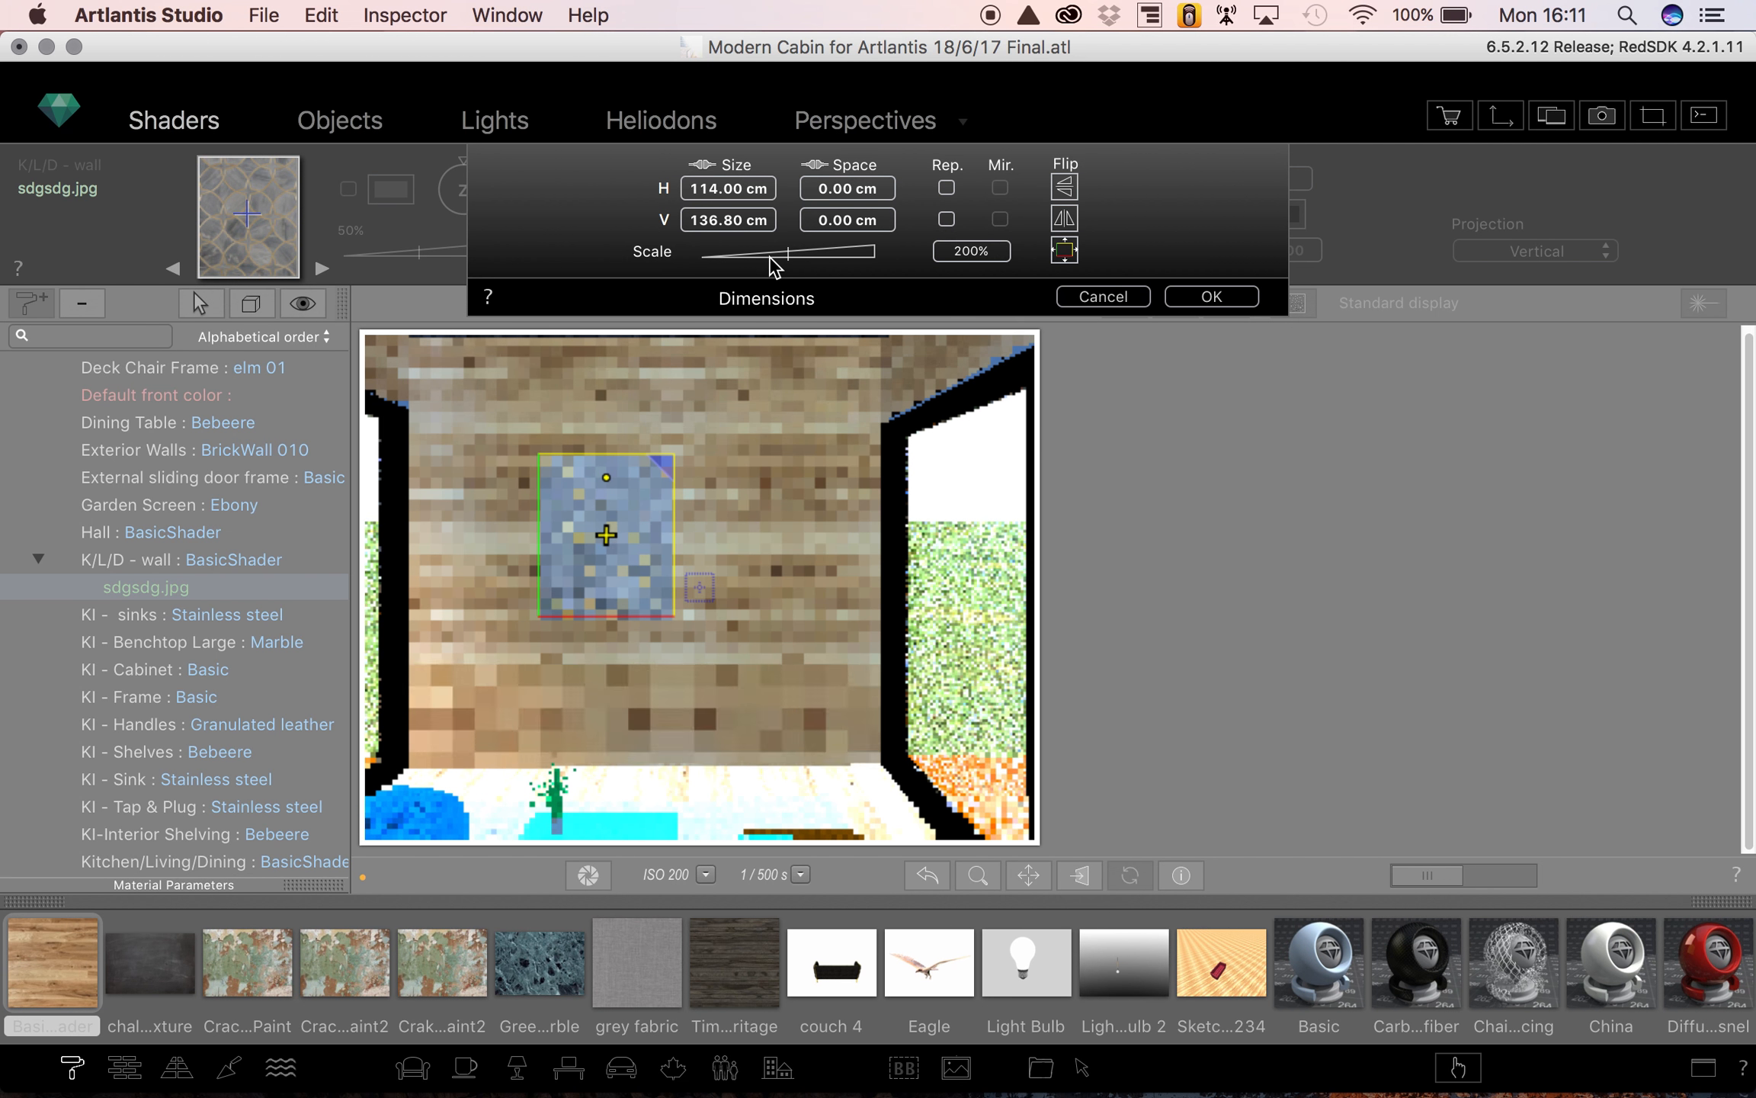
- Enable repeat and mirror for the tile map in both the horizontal and vertical directions
click(947, 187)
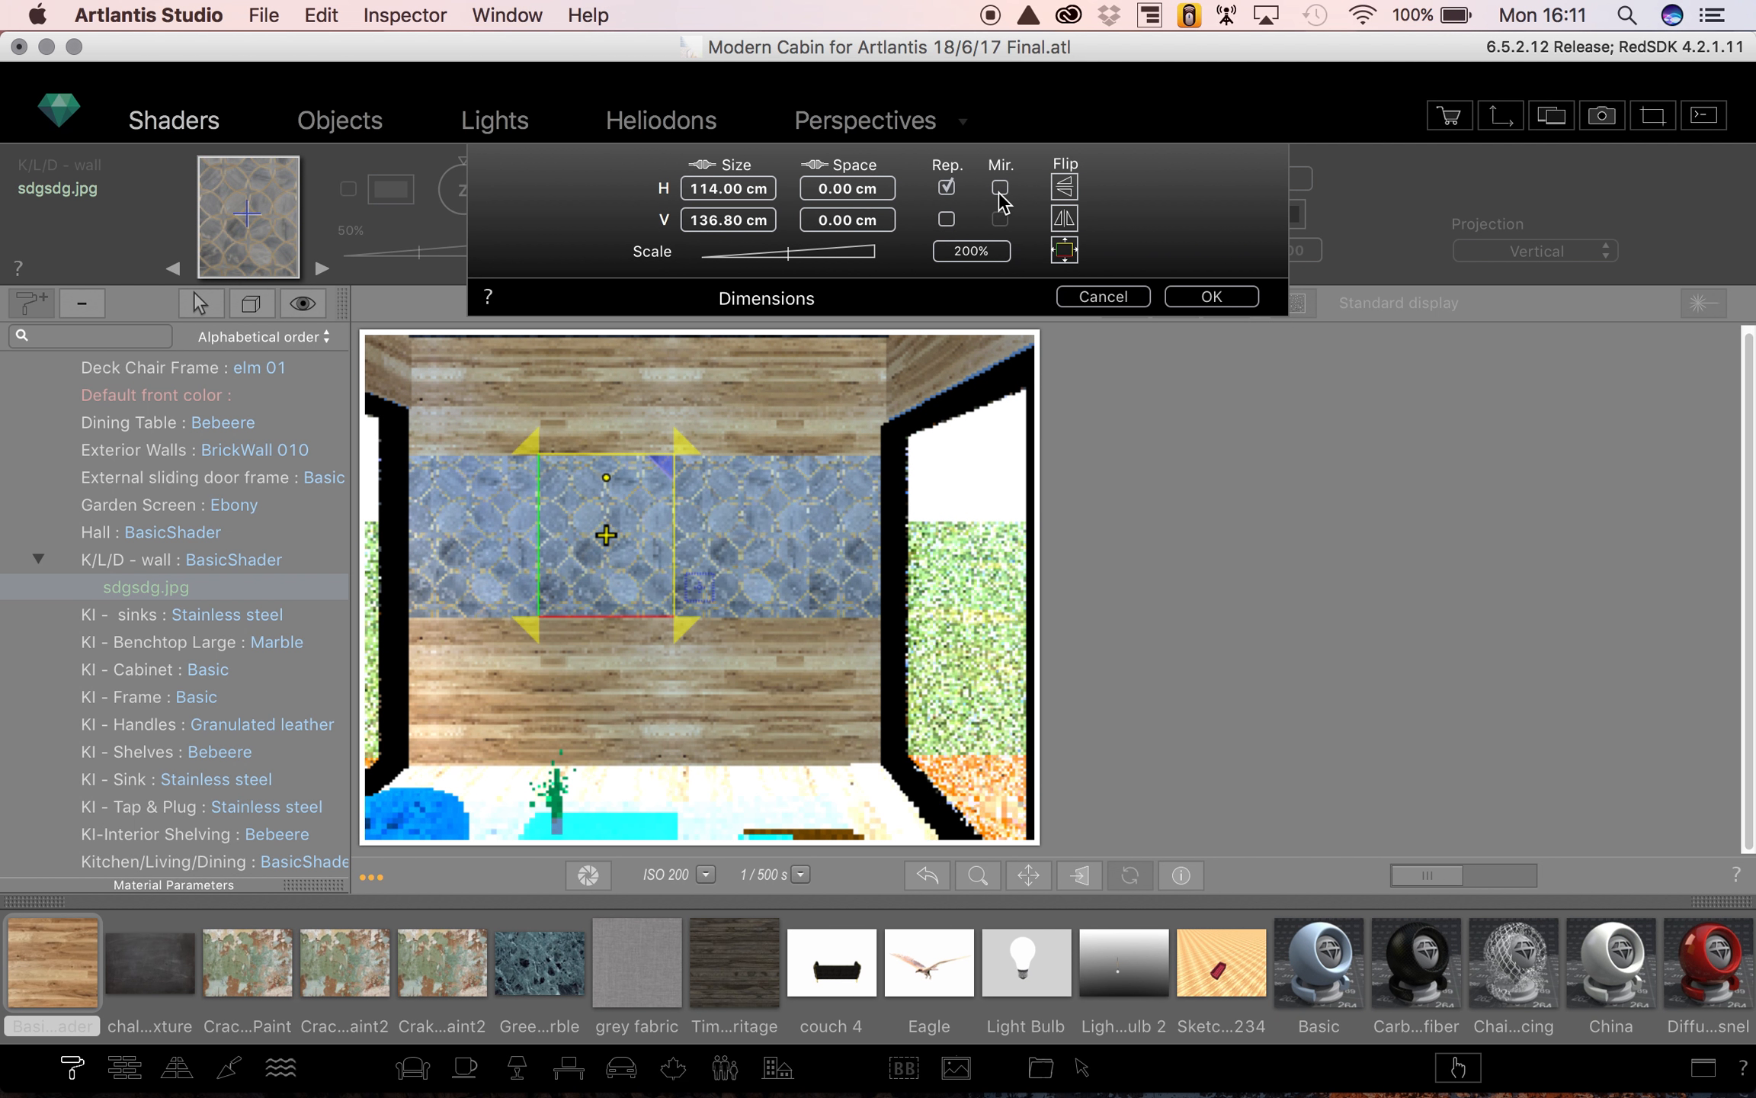
click(949, 227)
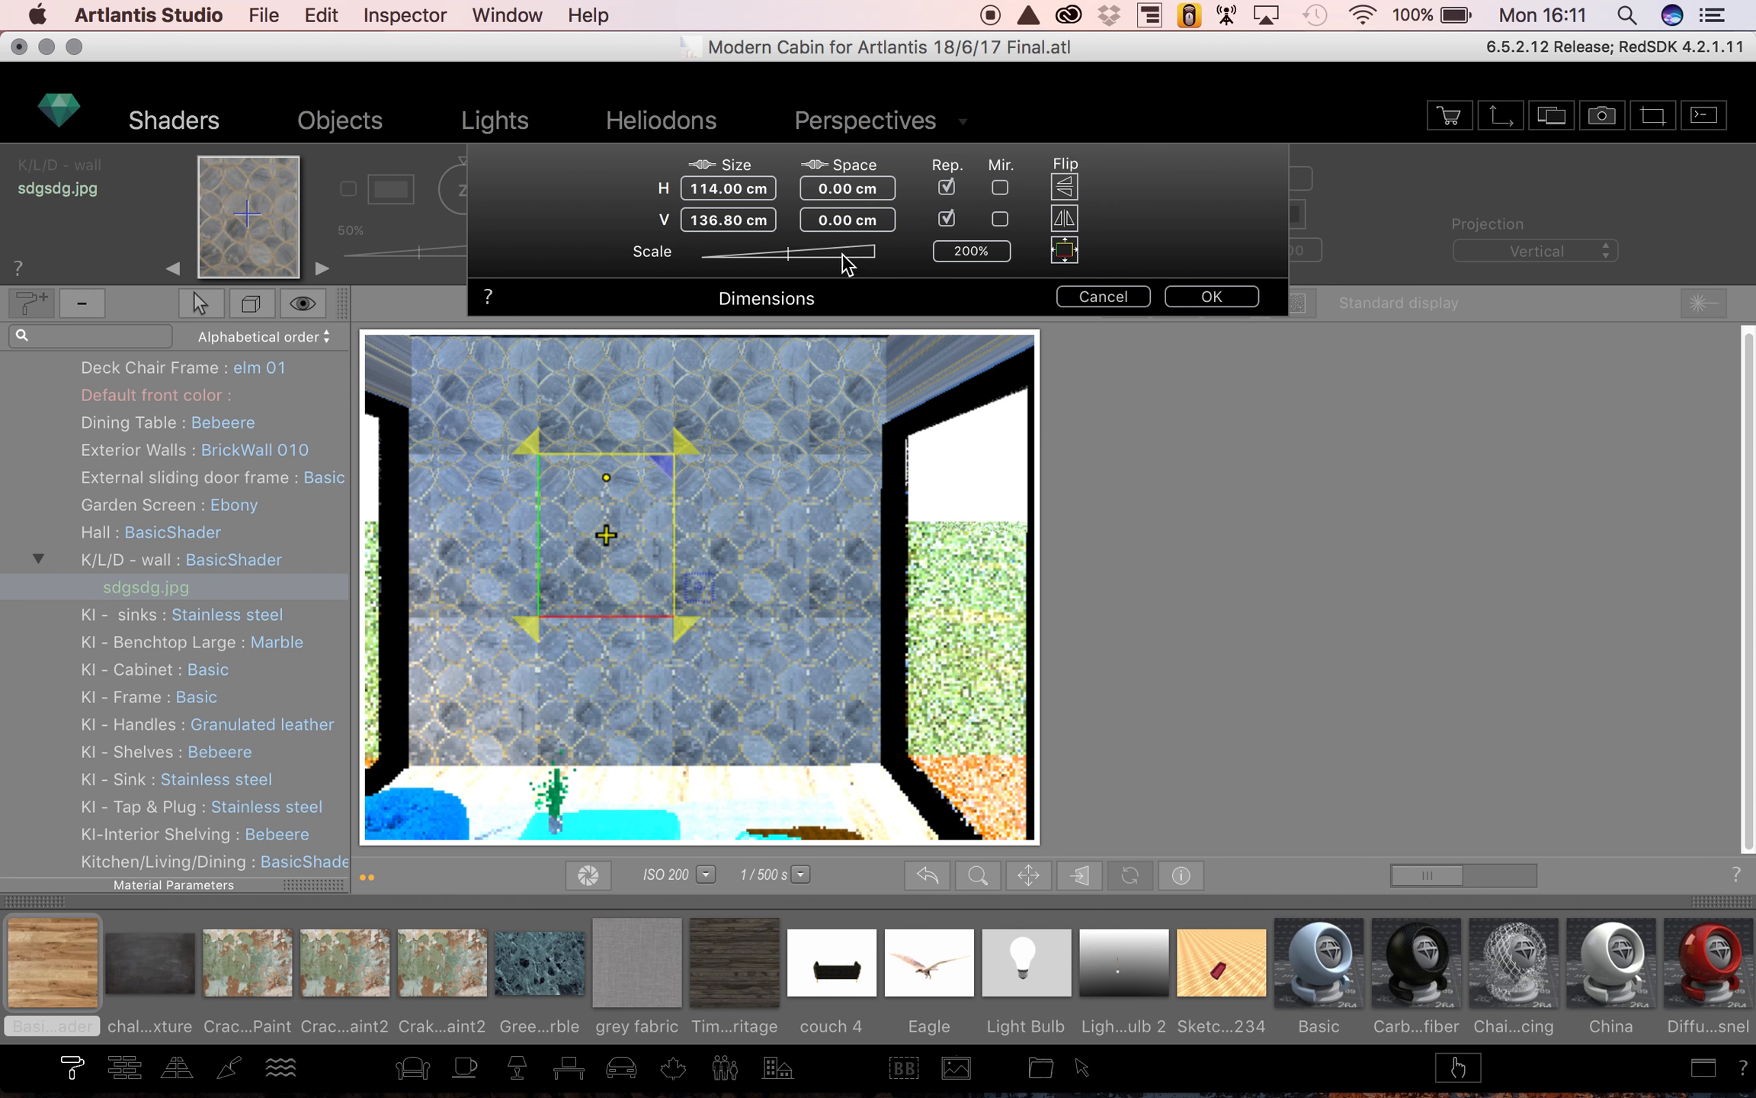
click(1002, 192)
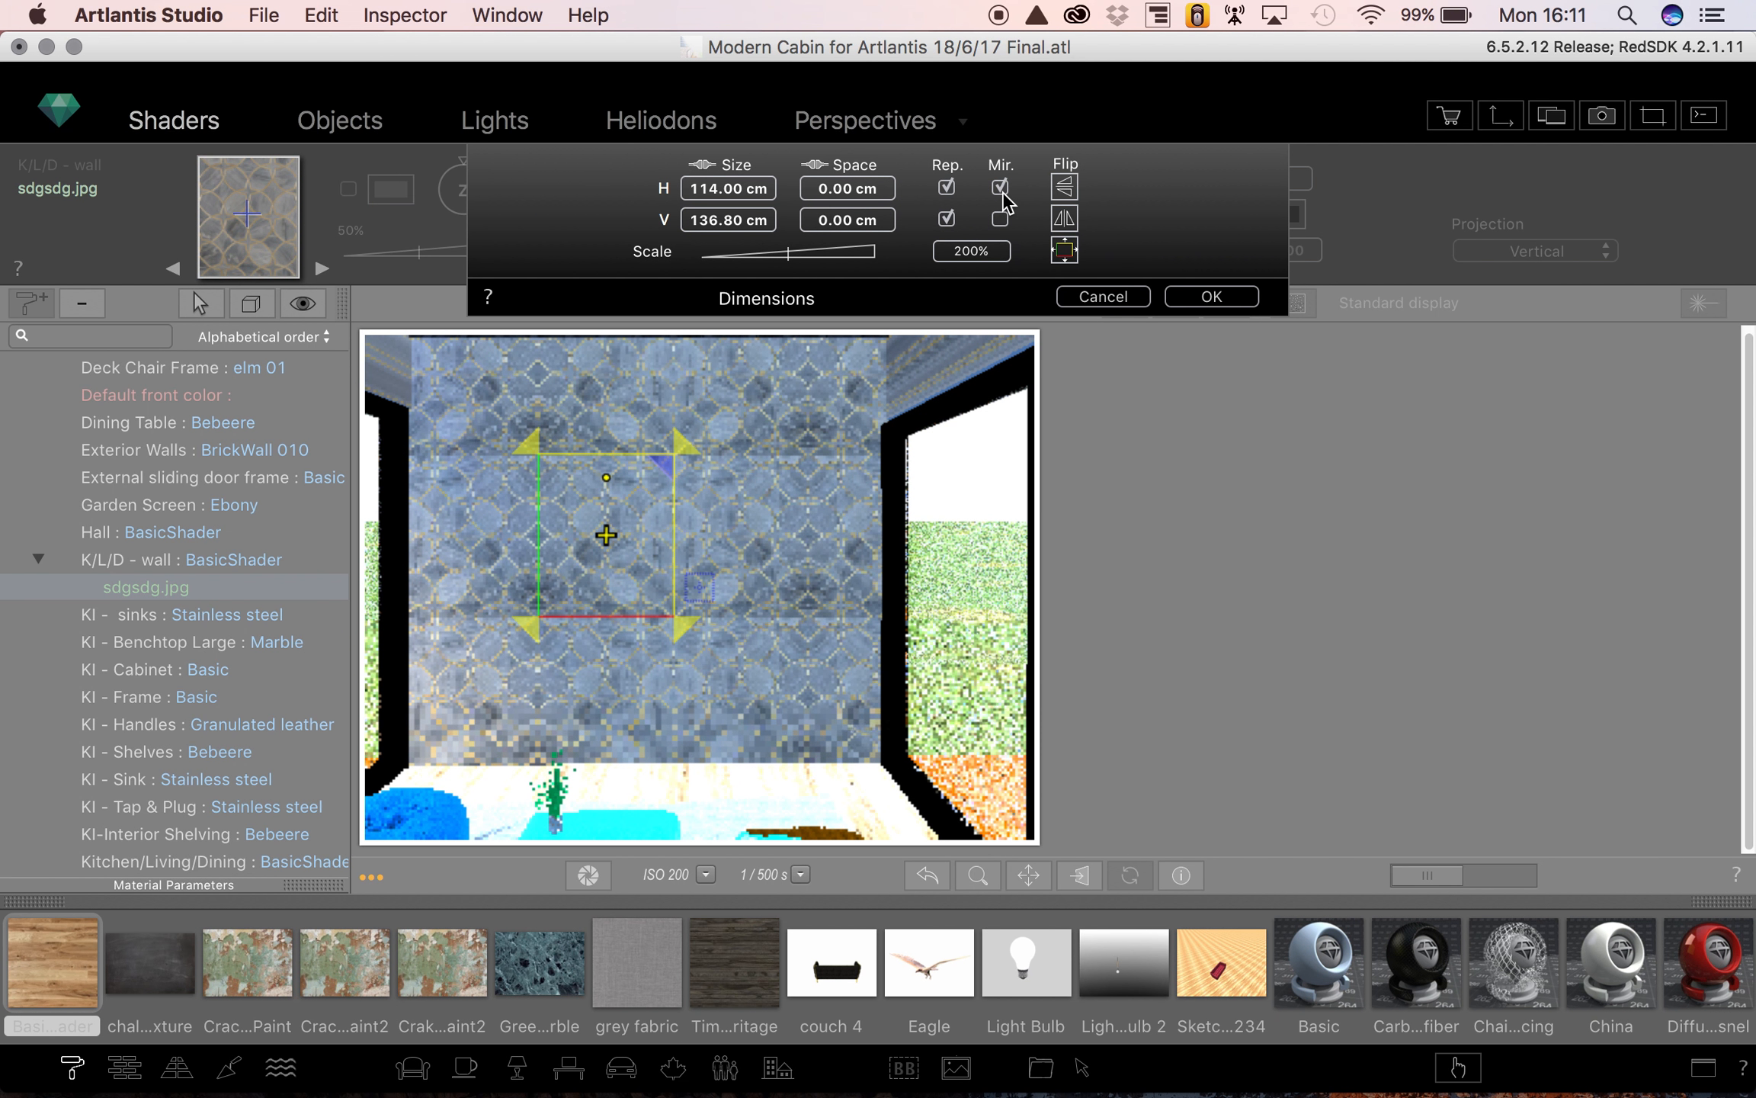
click(1001, 221)
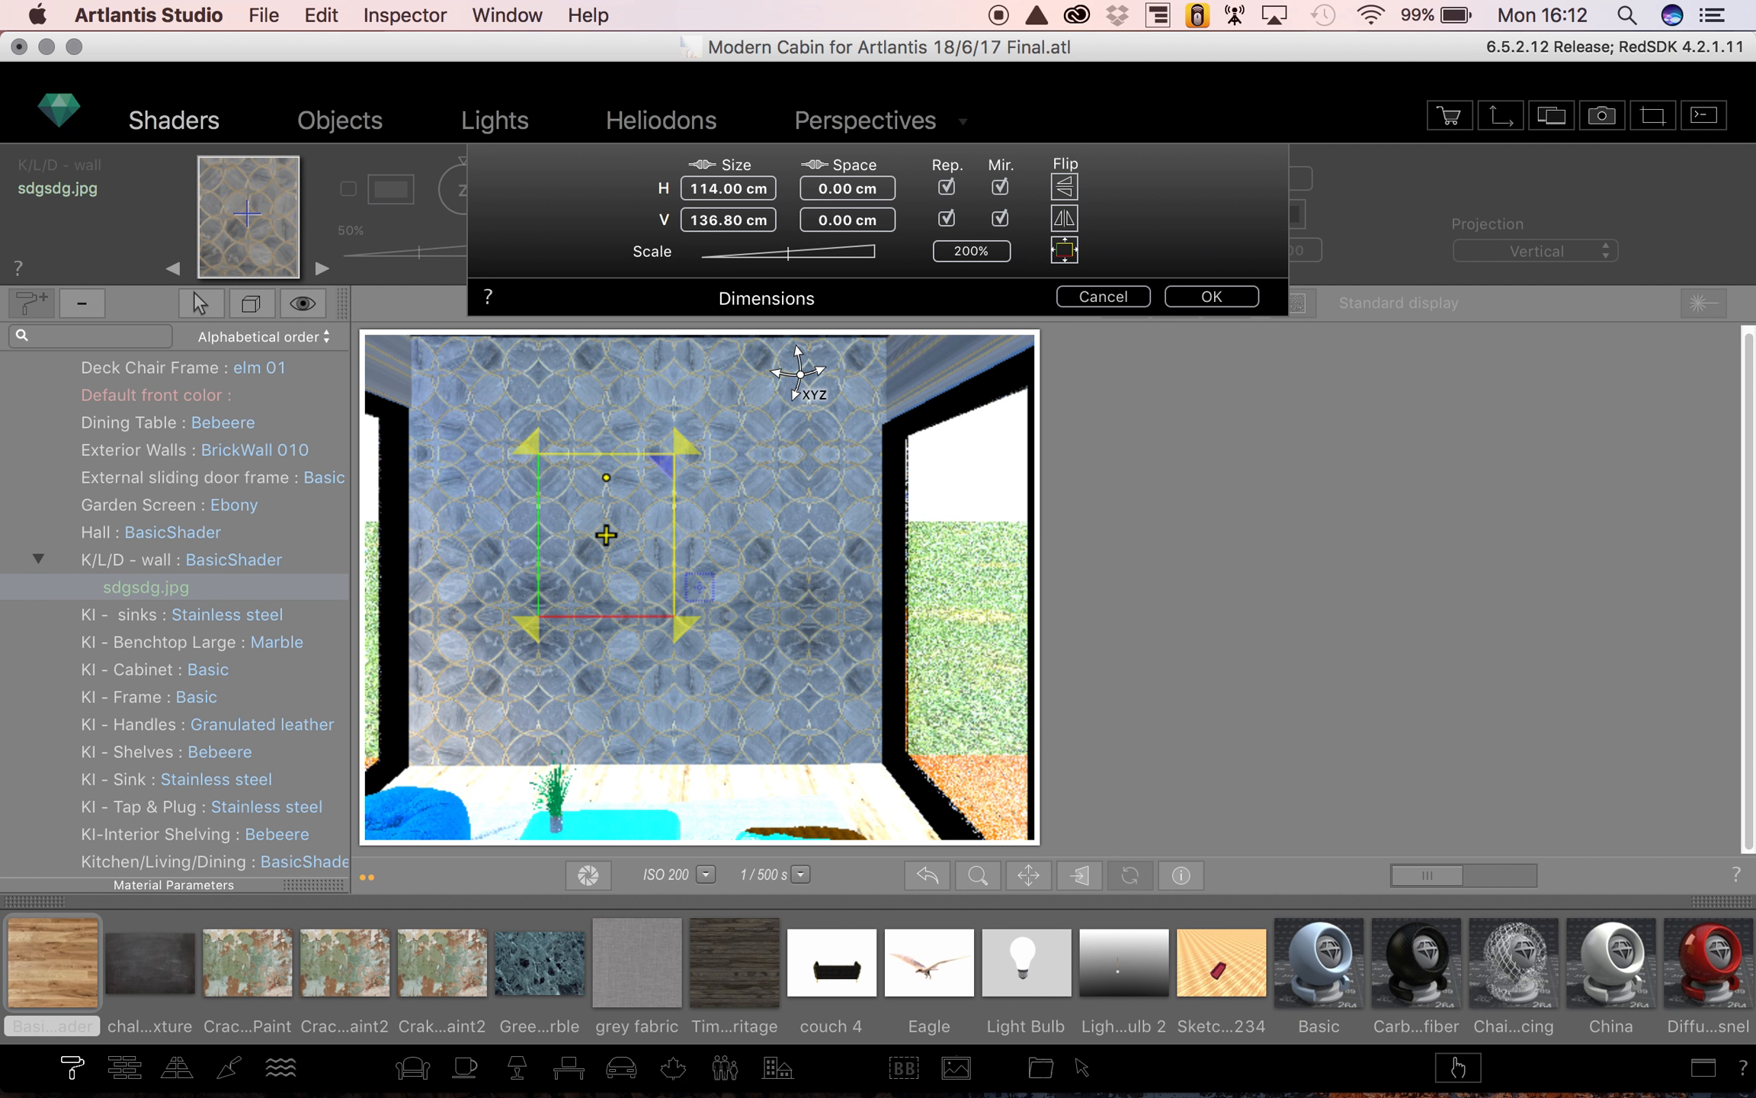
- Try flipping the tile map vertically while viewing the wall at an angle
mouse_move(472, 396)
mouse_down()
mouse_move(640, 412)
mouse_move(628, 404)
mouse_up()
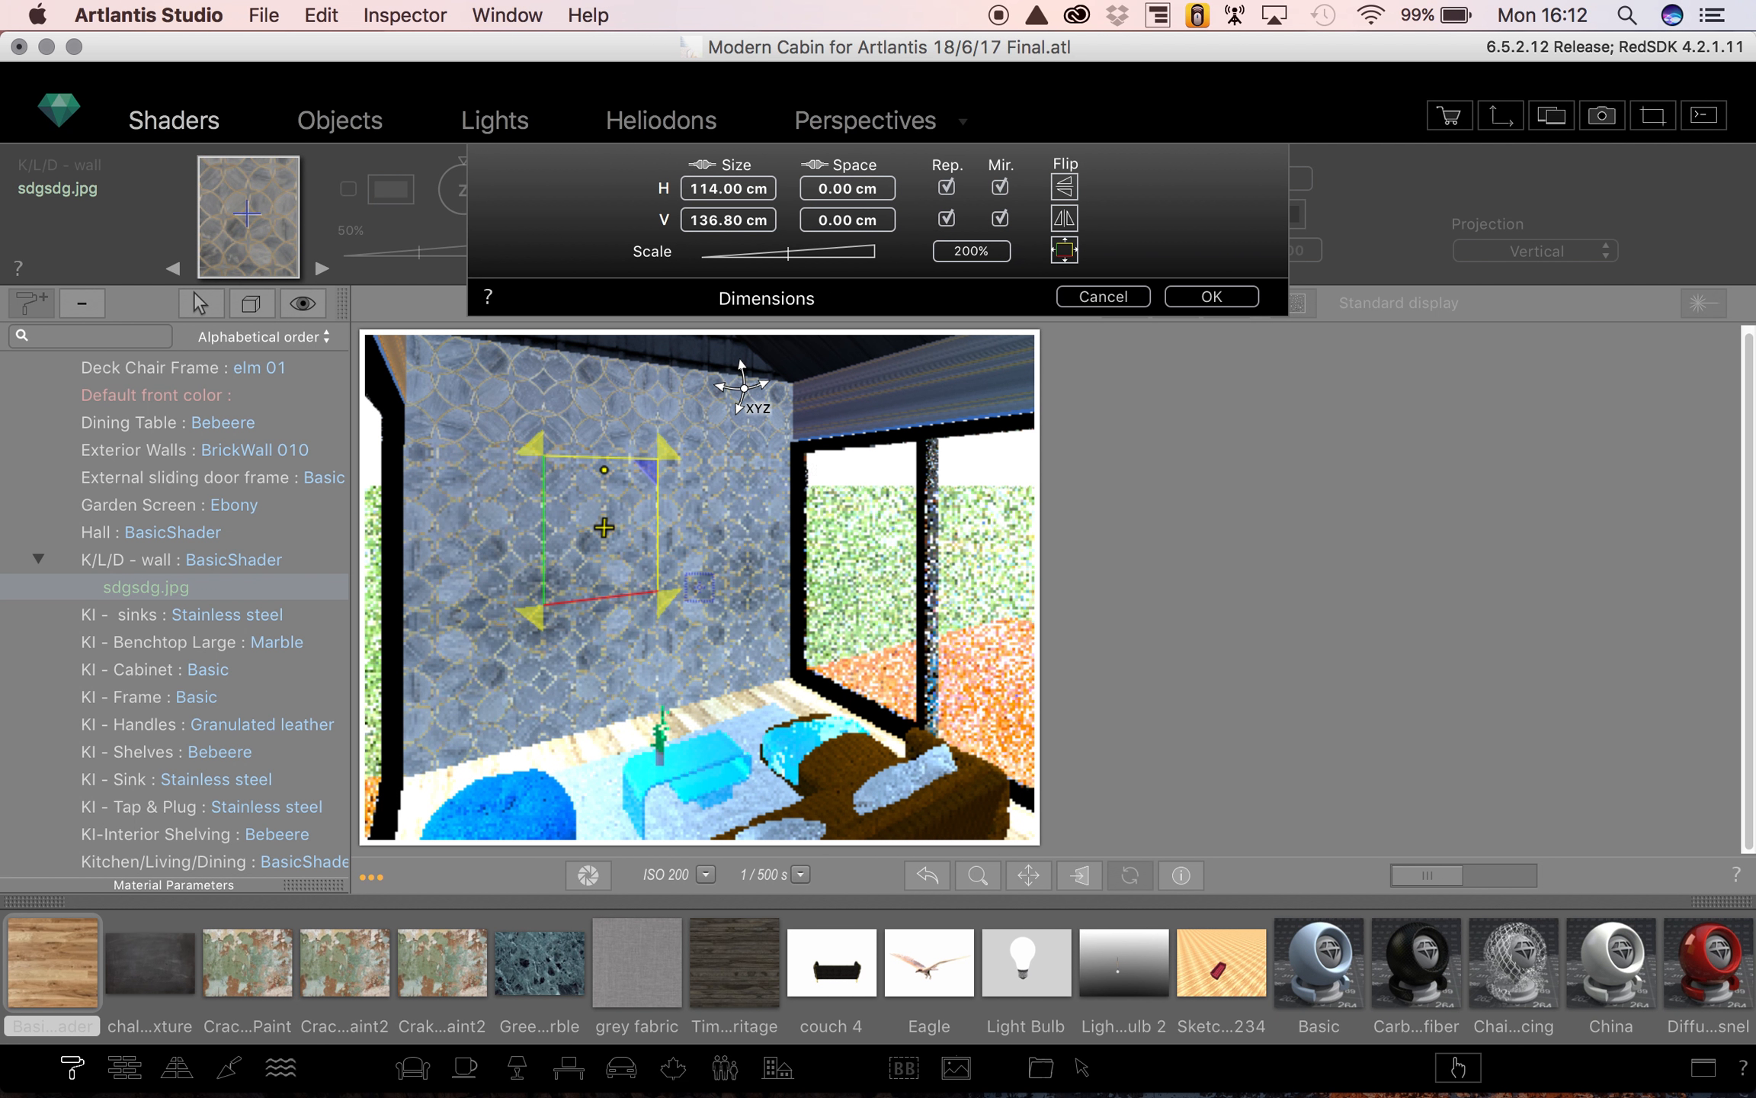
click(1067, 188)
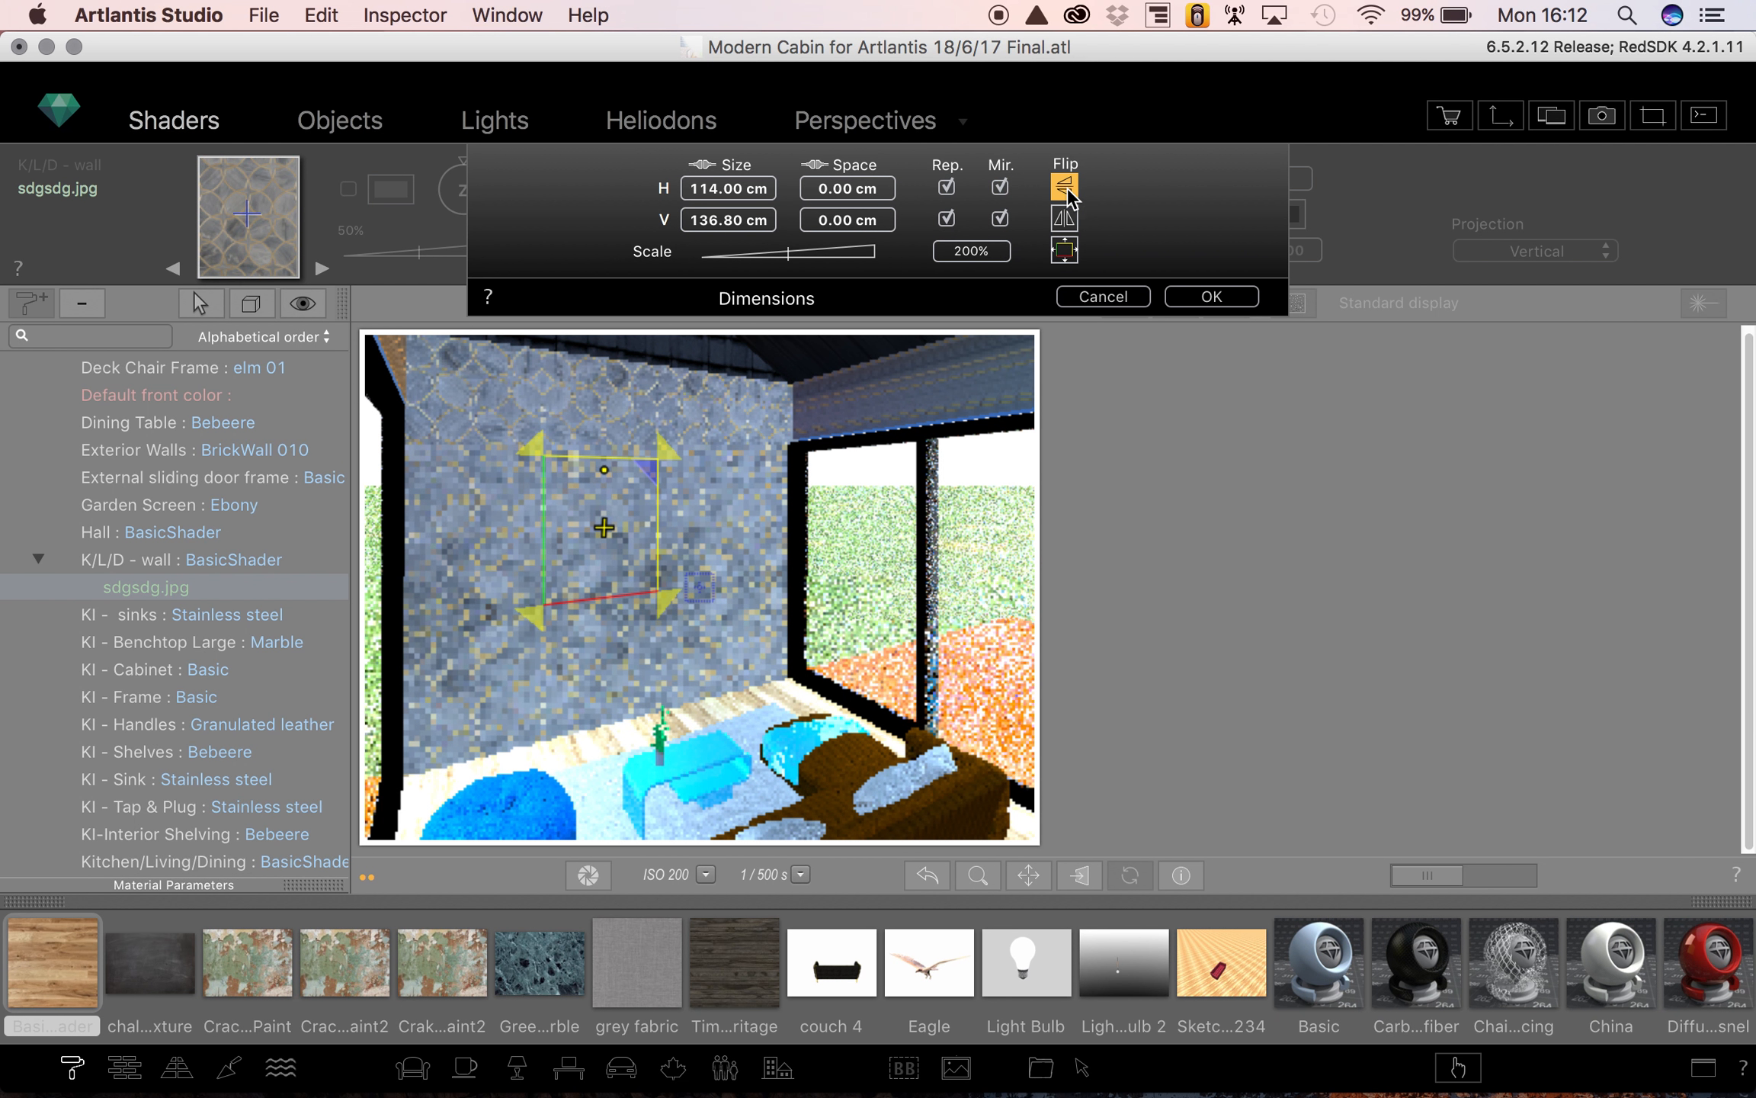
click(1065, 187)
- Fit the tile map to the wall surface and shrink it by its corner to about 121 × 145 cm
click(1065, 250)
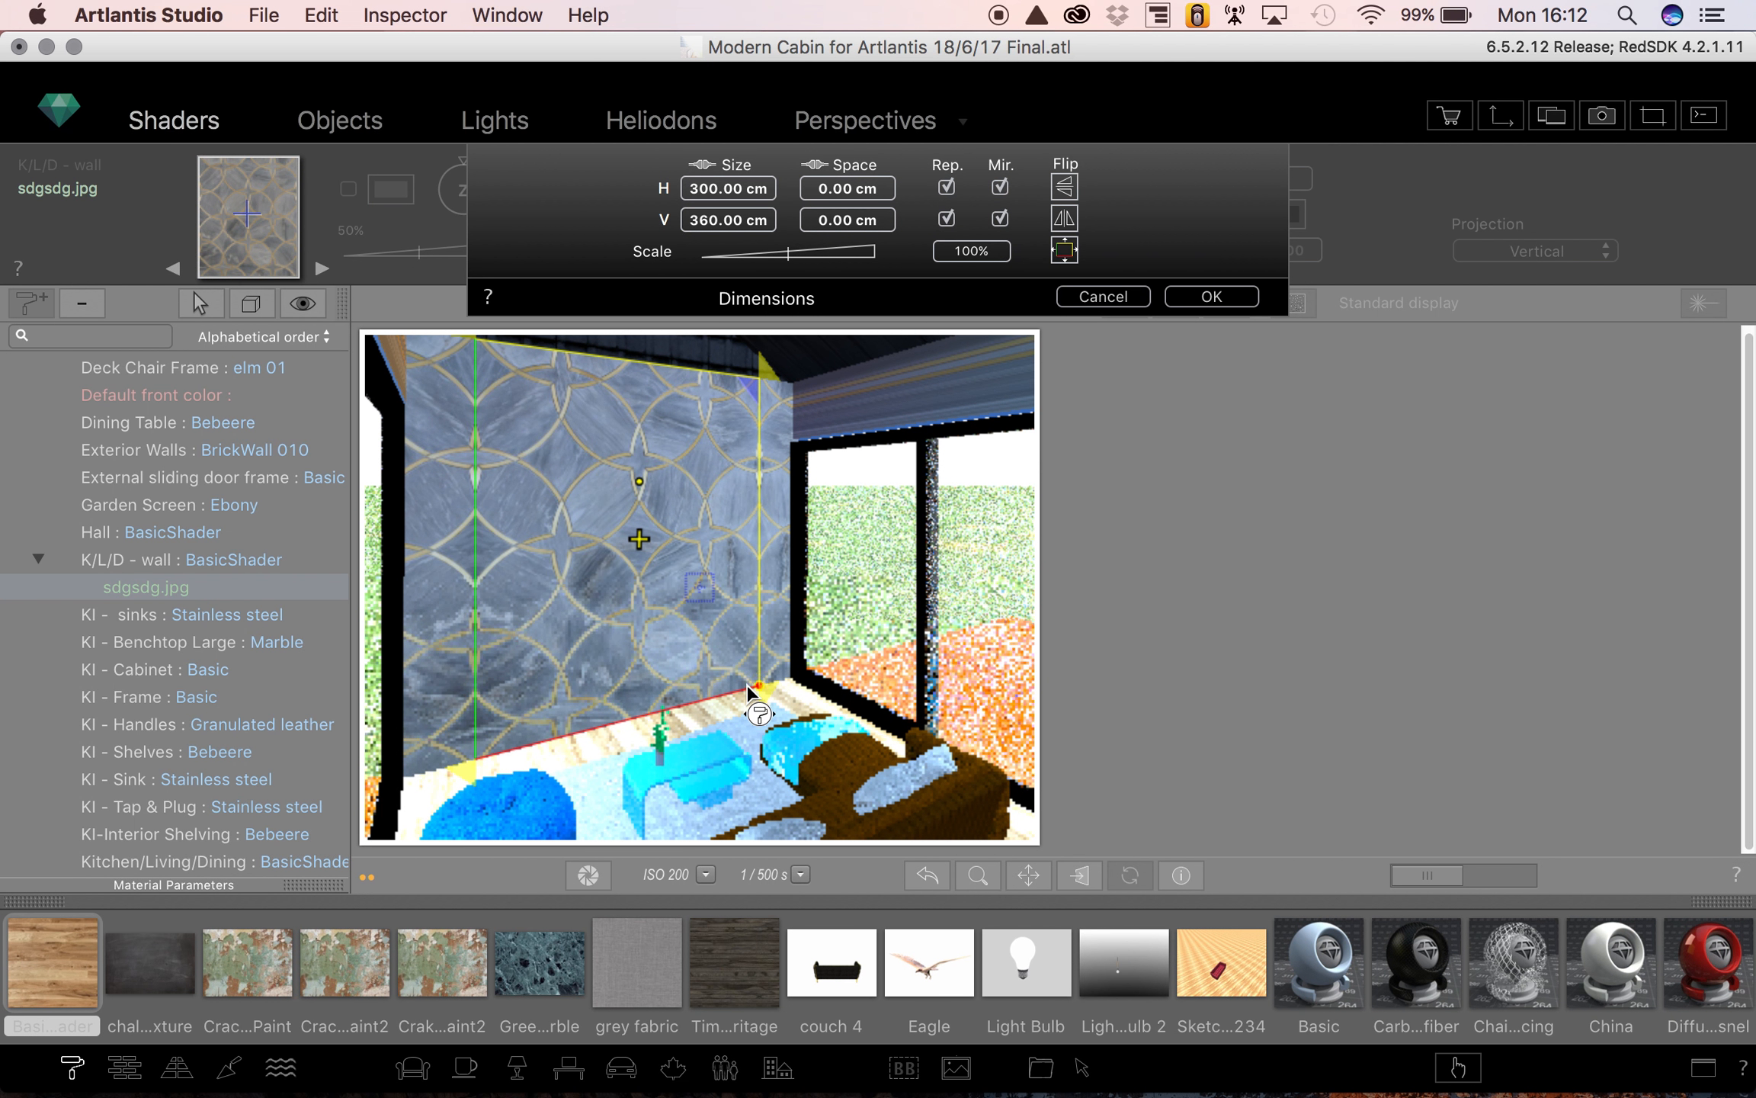
drag(764, 695, 751, 669)
drag(687, 604, 684, 602)
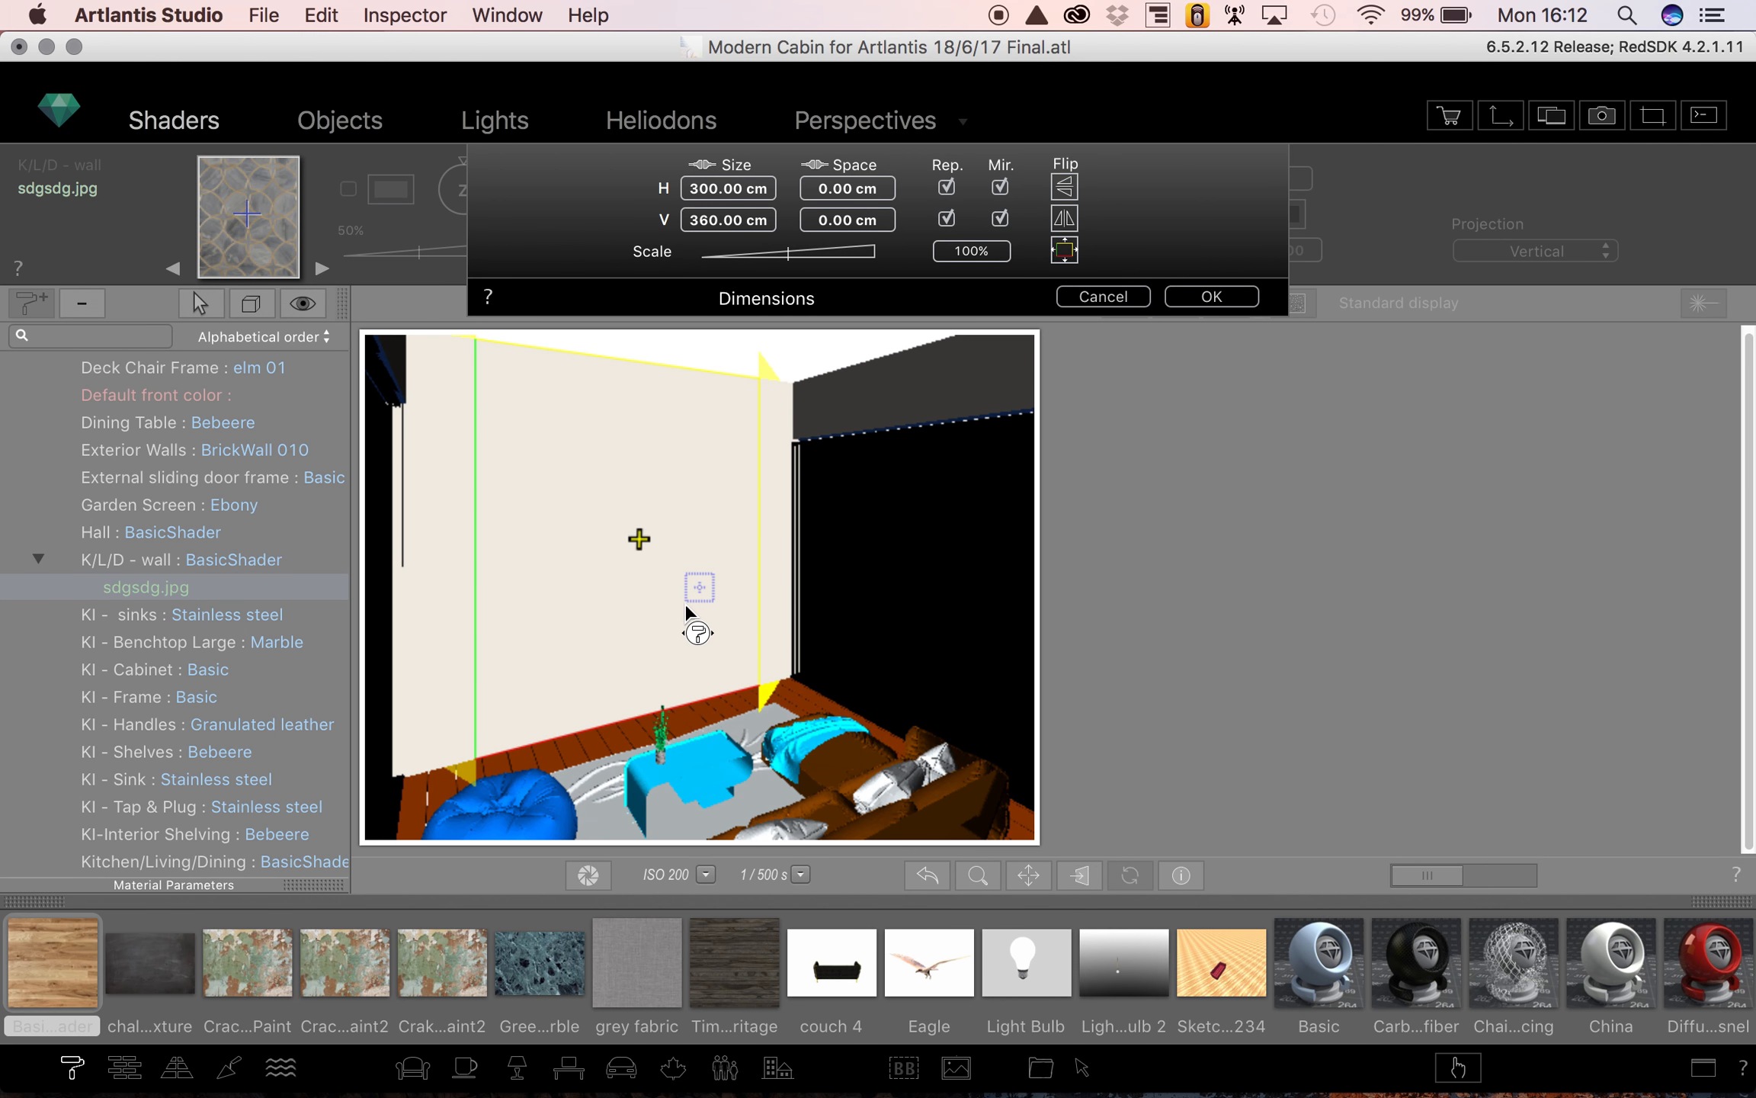
drag(758, 372, 595, 588)
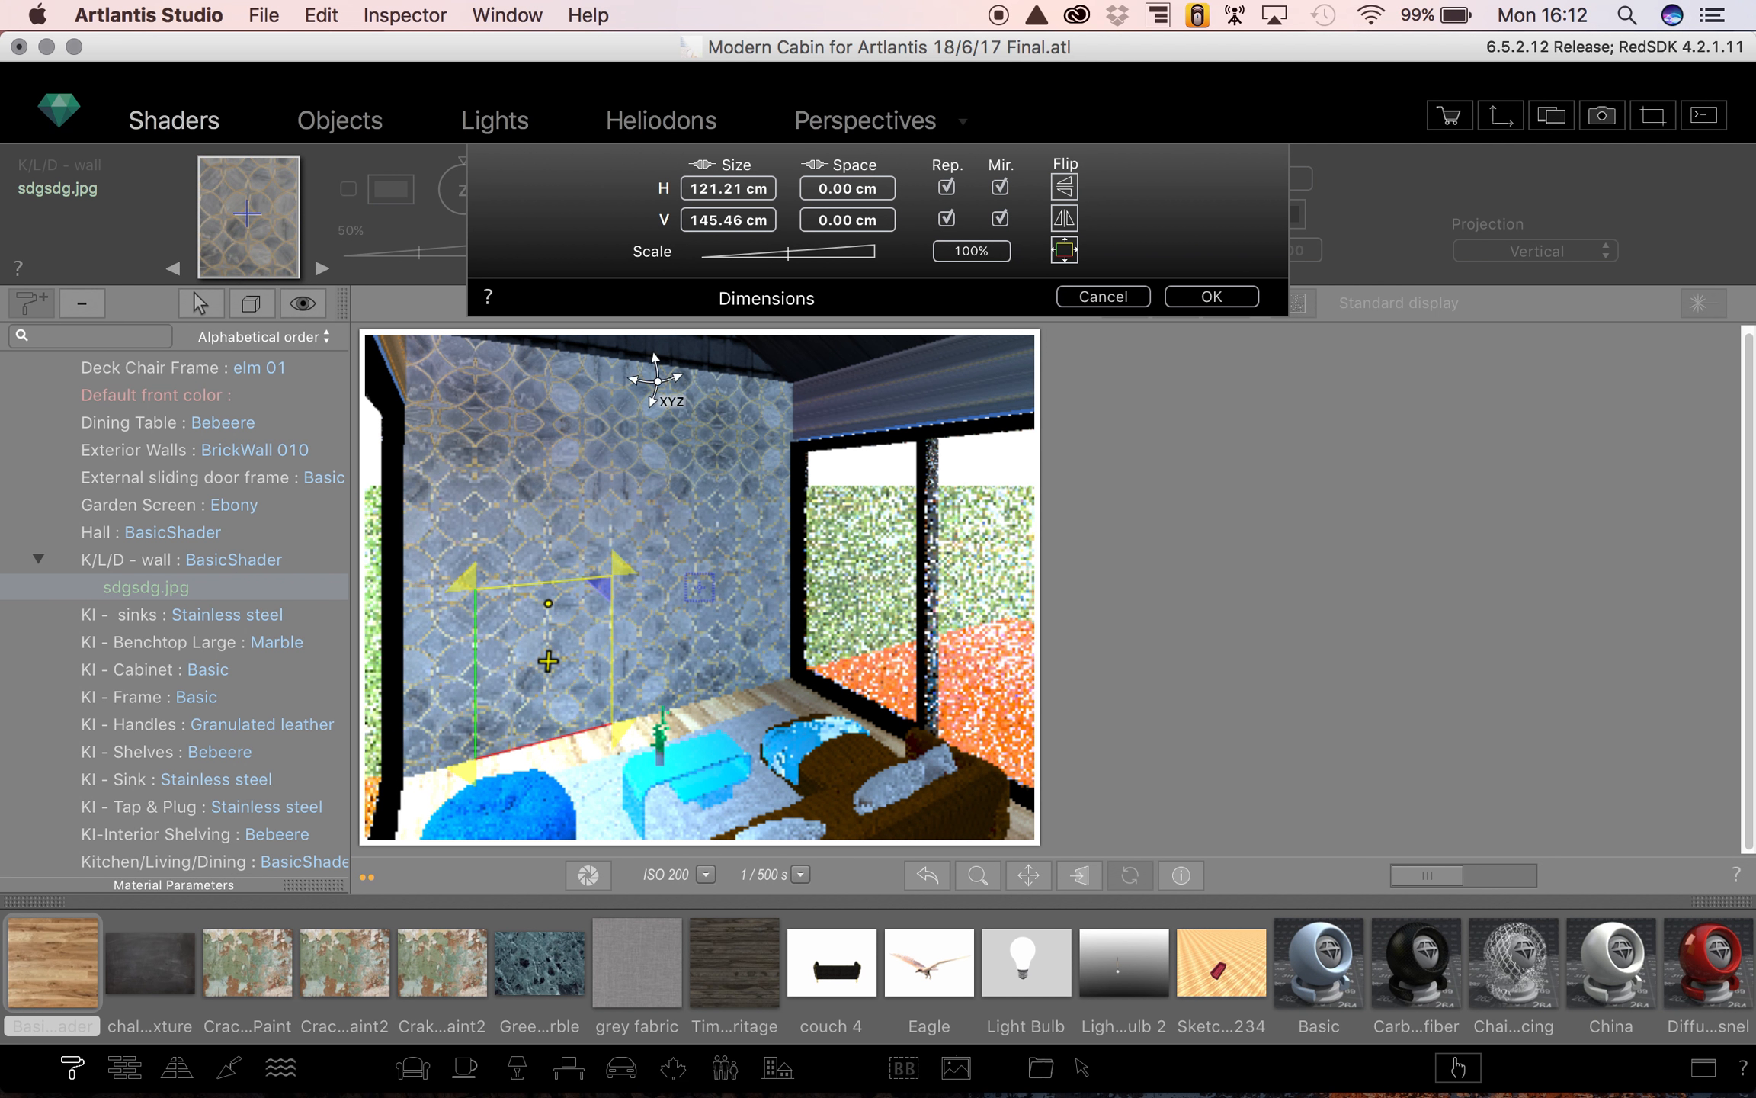
- Rescale the tile map on the wall through several sizes, ending at 15% with about 51 × 62 cm
click(701, 164)
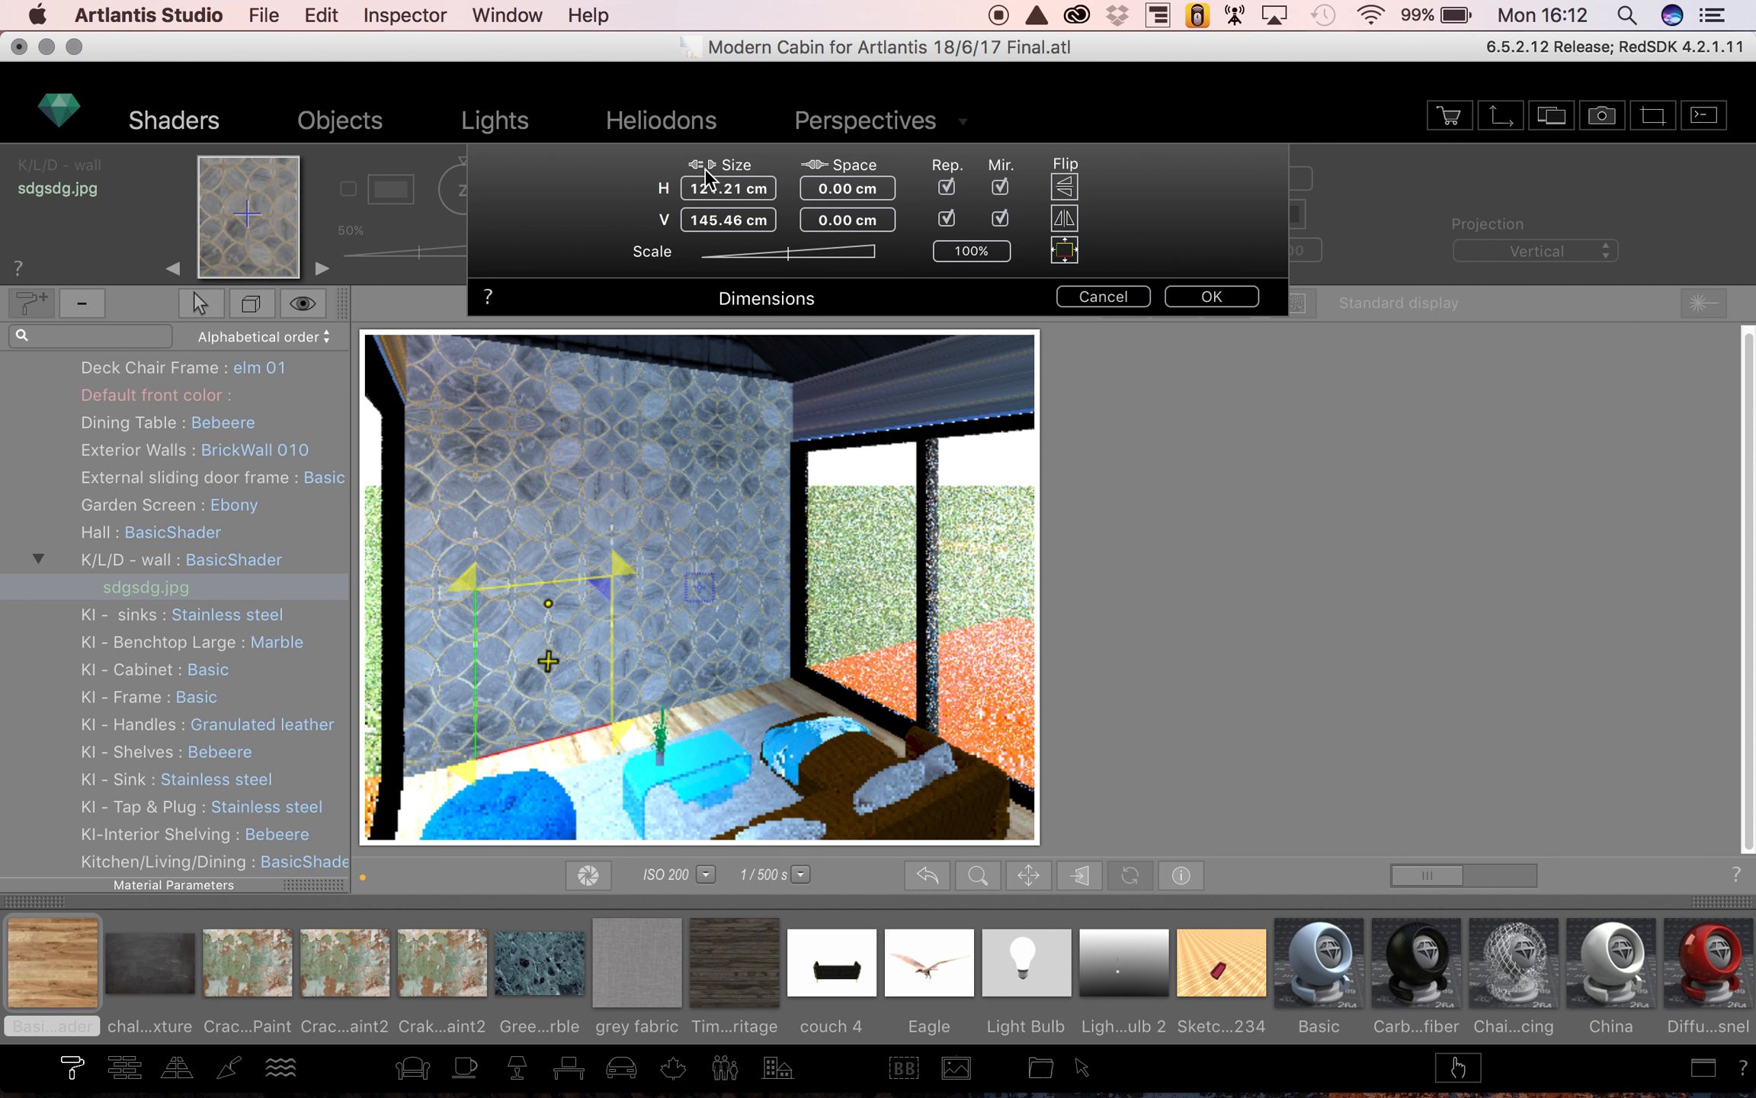
drag(793, 257, 828, 267)
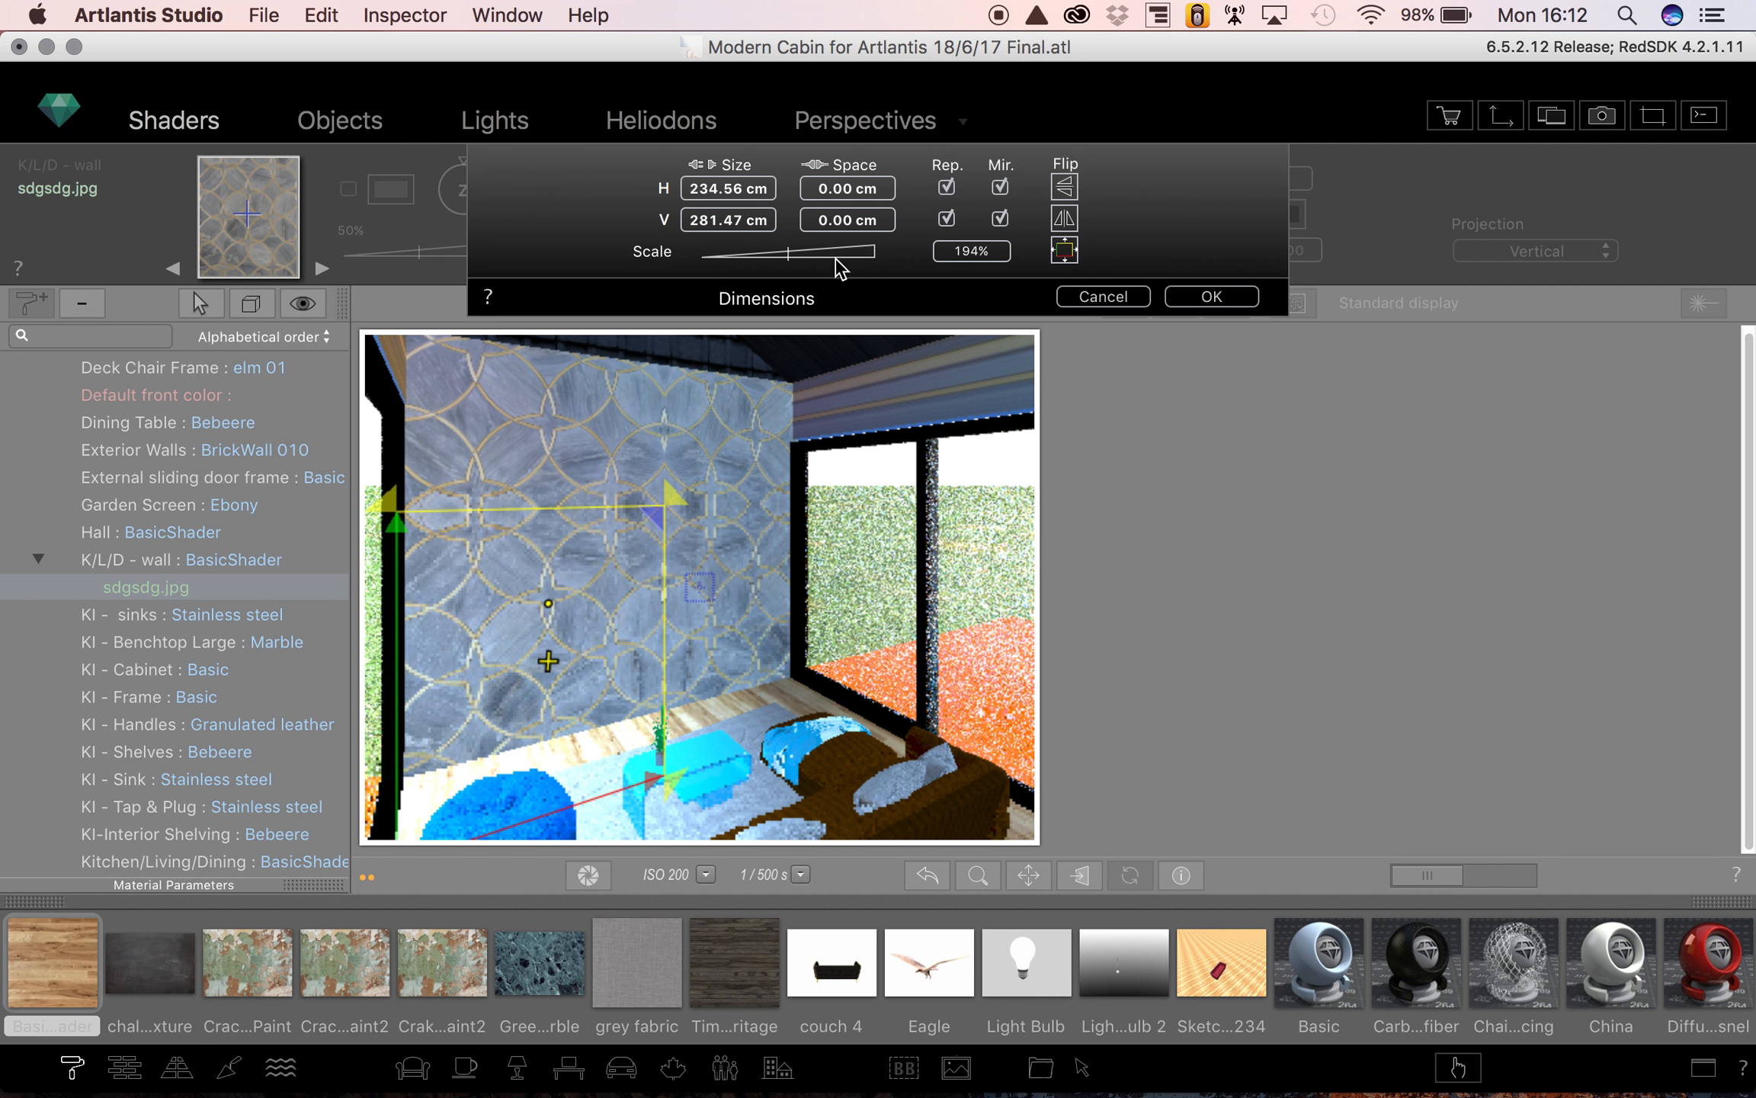
drag(838, 268, 843, 264)
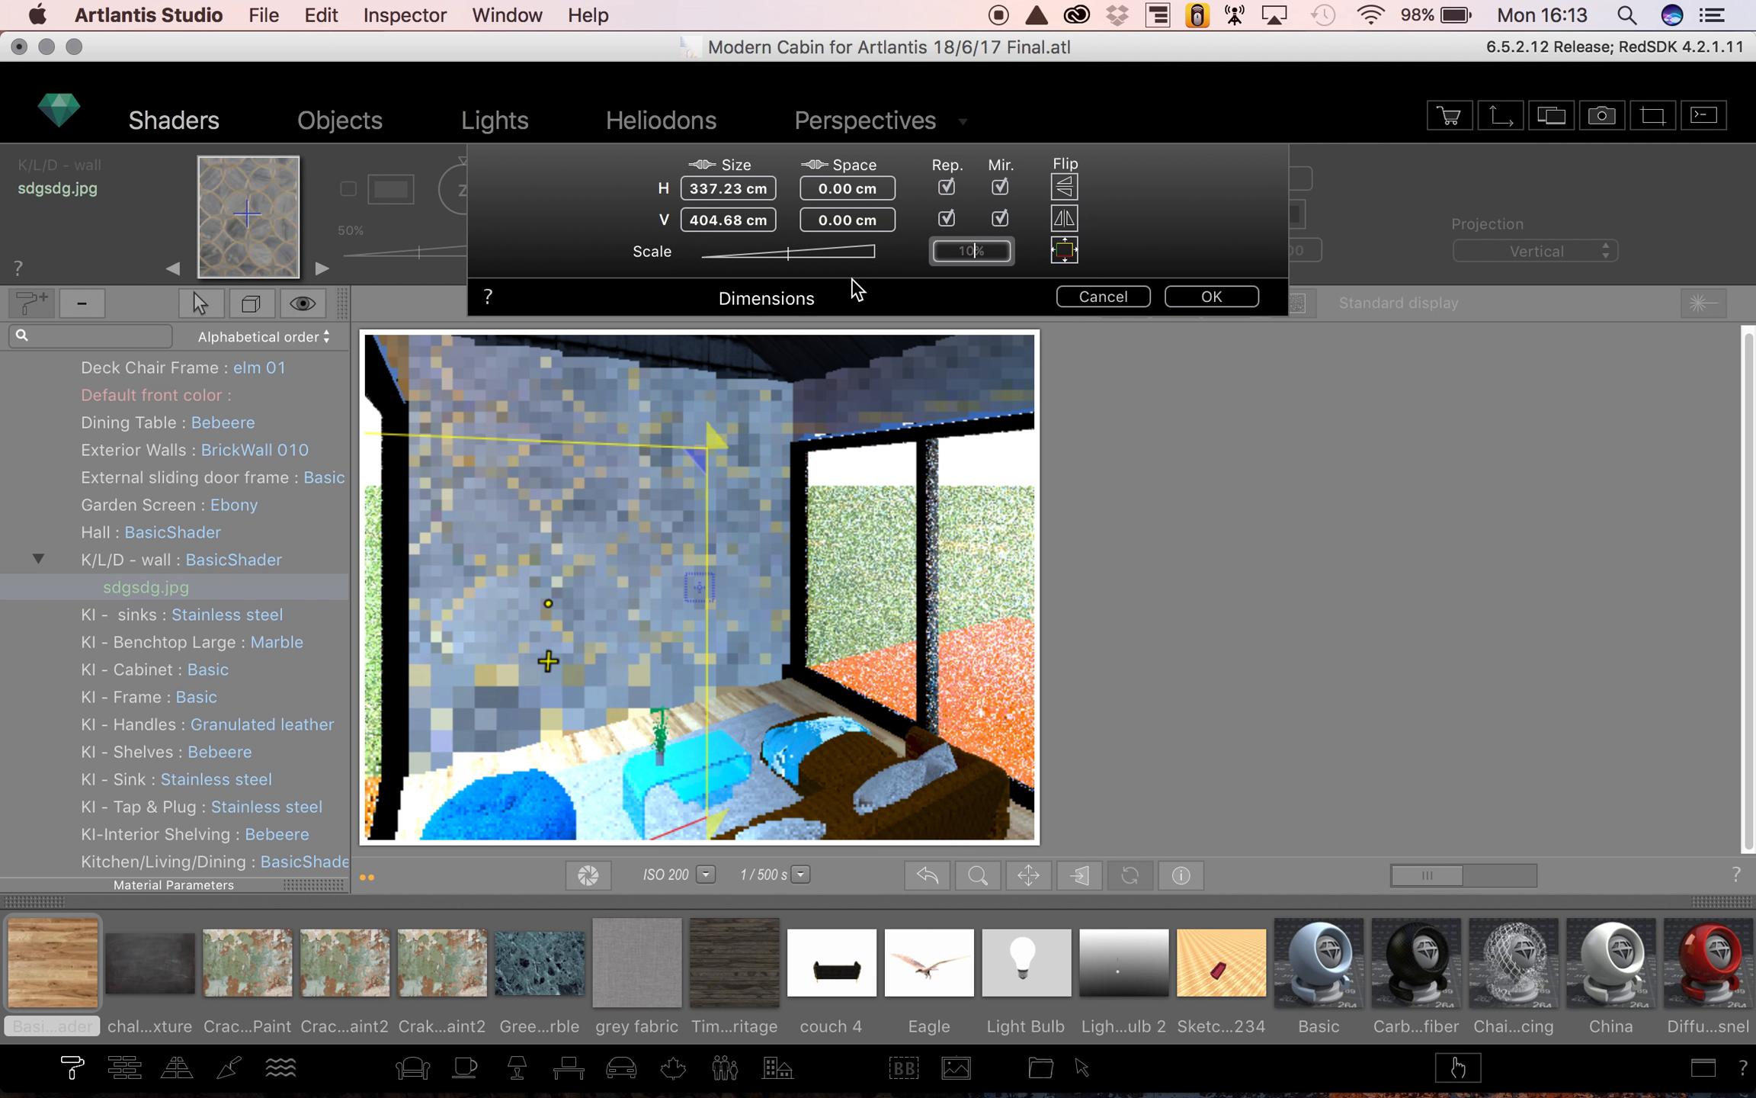
drag(772, 263, 762, 257)
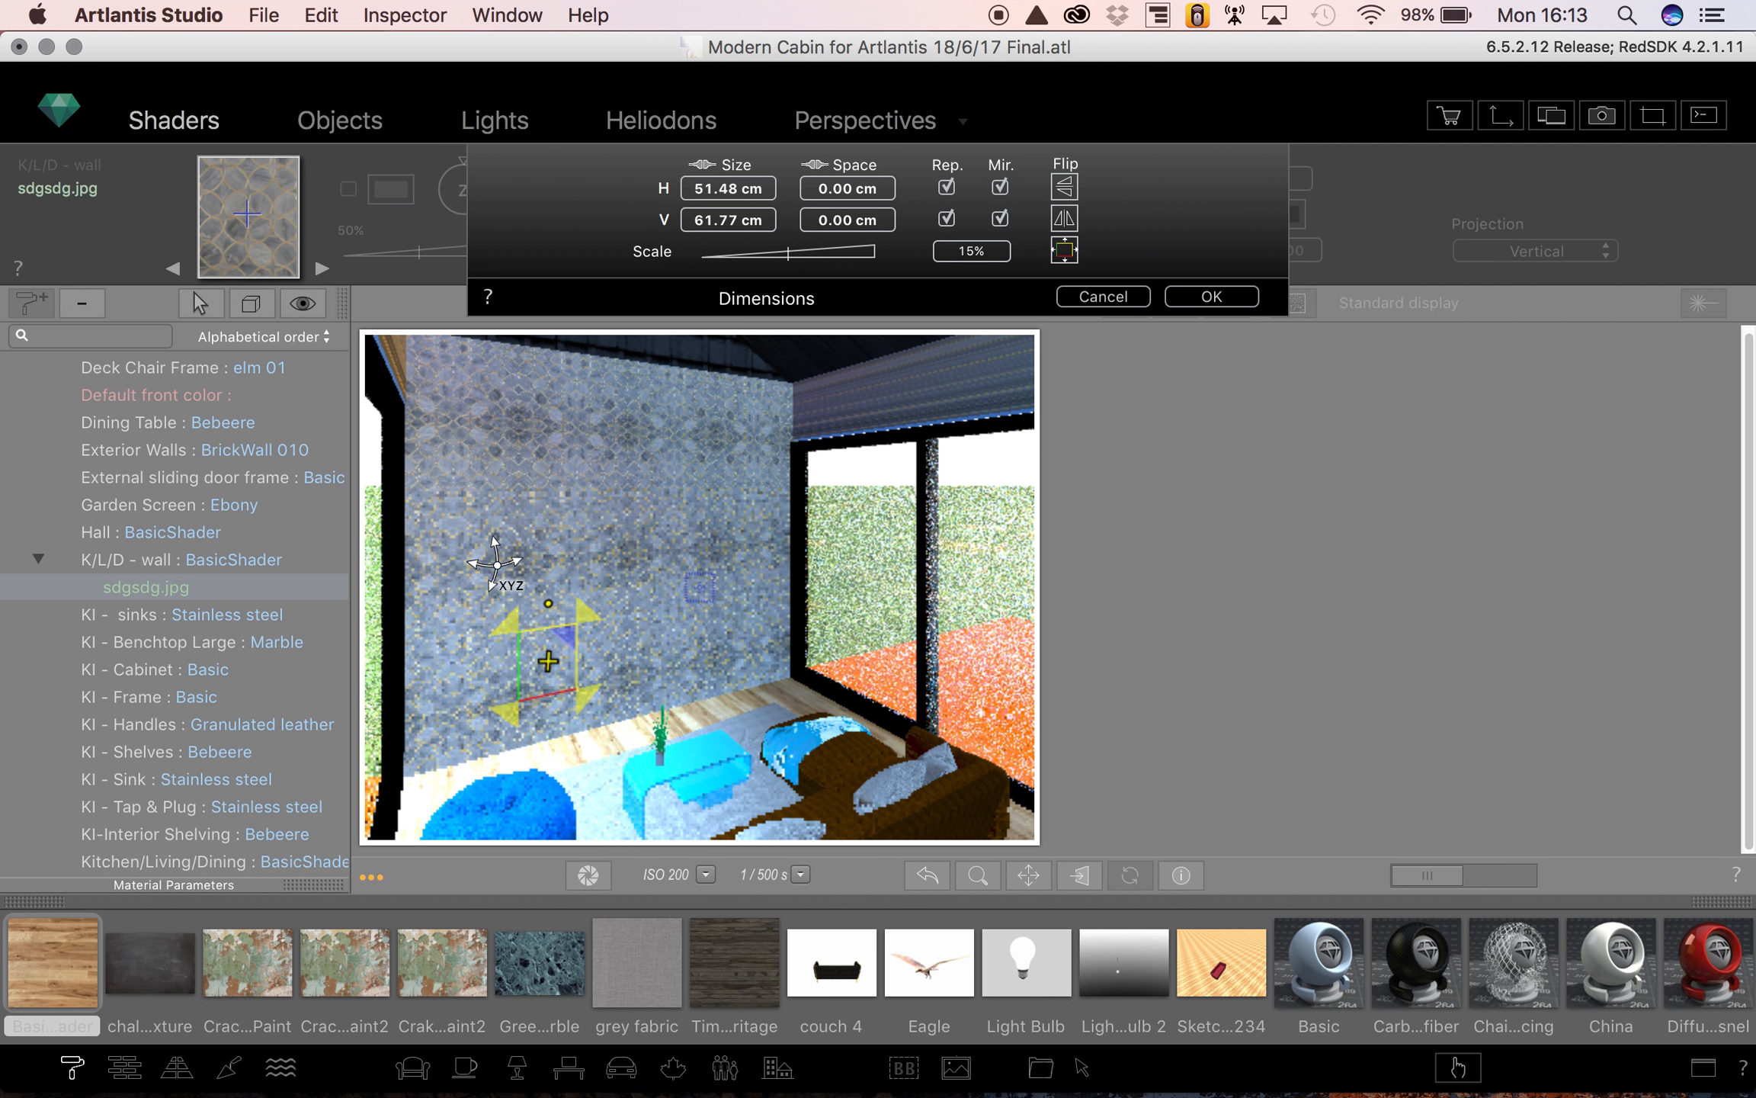
- Try switching off the tile map's vertical mirroring and repetition, and restore the vertical repetition
click(1000, 219)
click(947, 218)
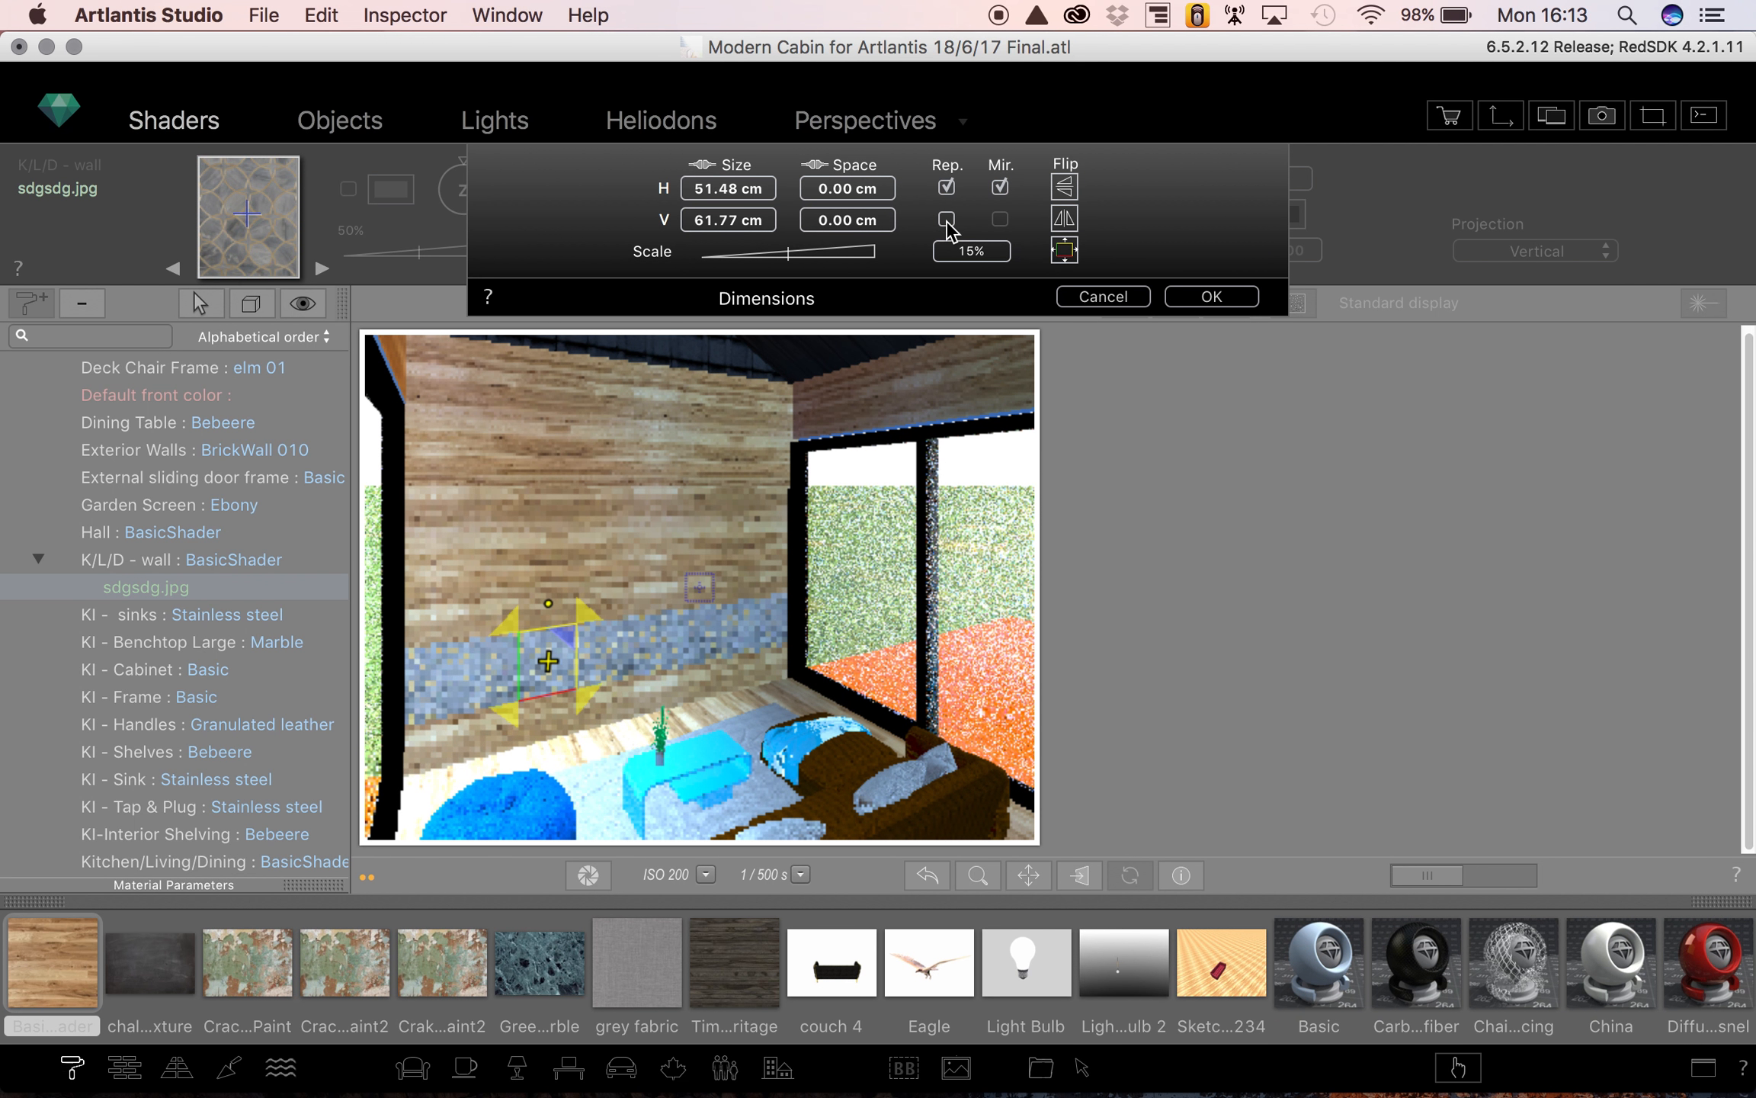
click(946, 219)
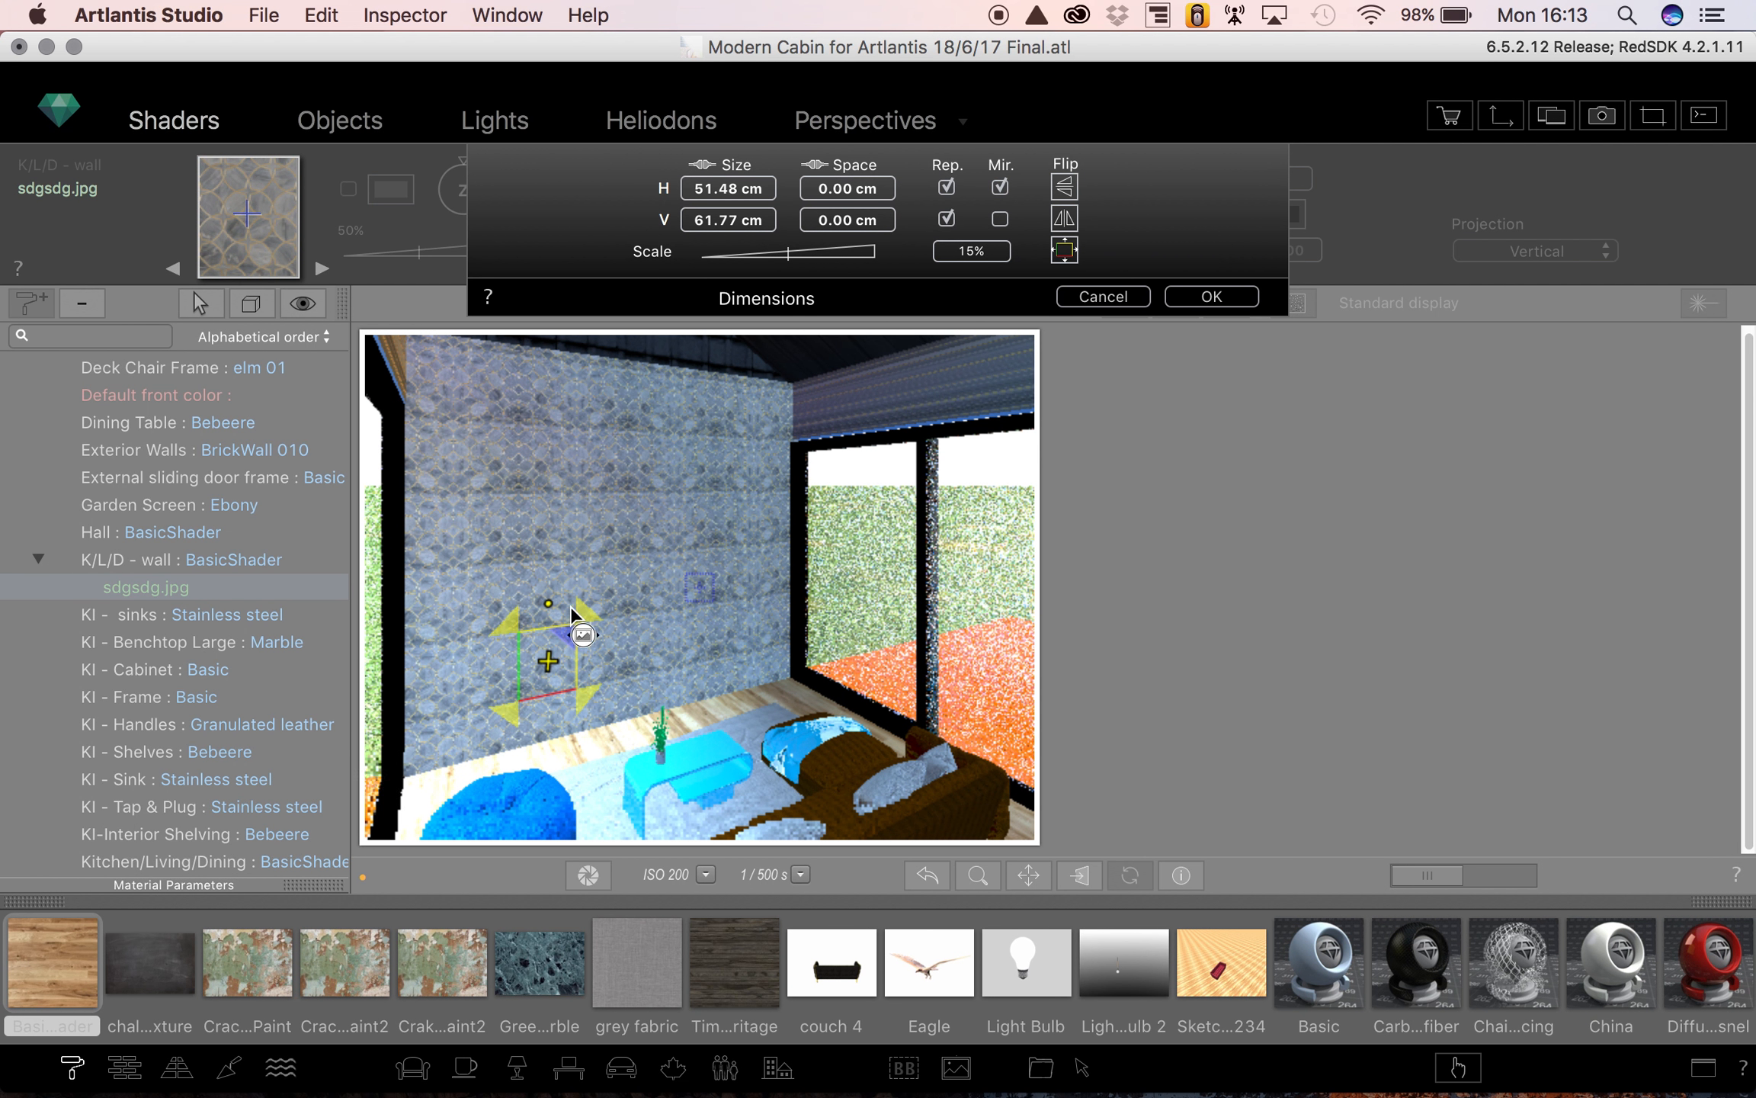
- Move the tile map's origin lower on the wall and accept its dimensions with vertical mirroring enabled
drag(547, 665, 549, 671)
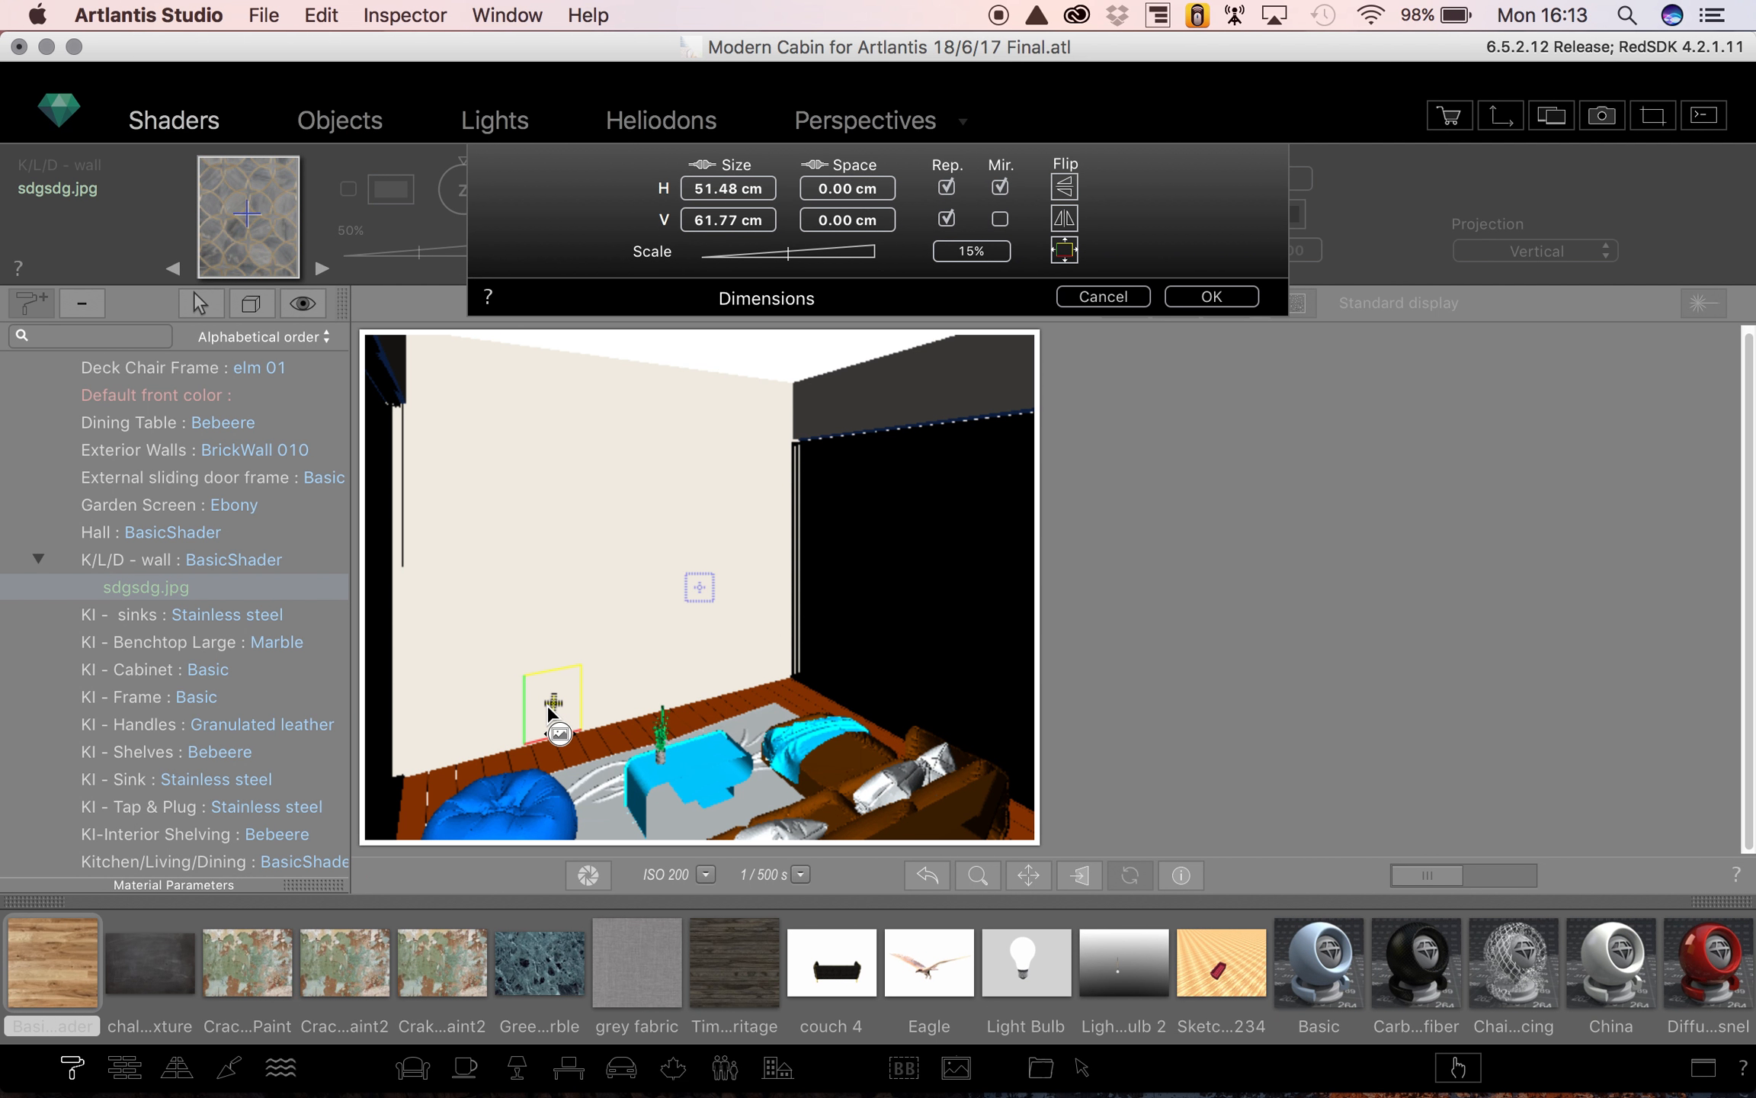
drag(546, 703, 546, 703)
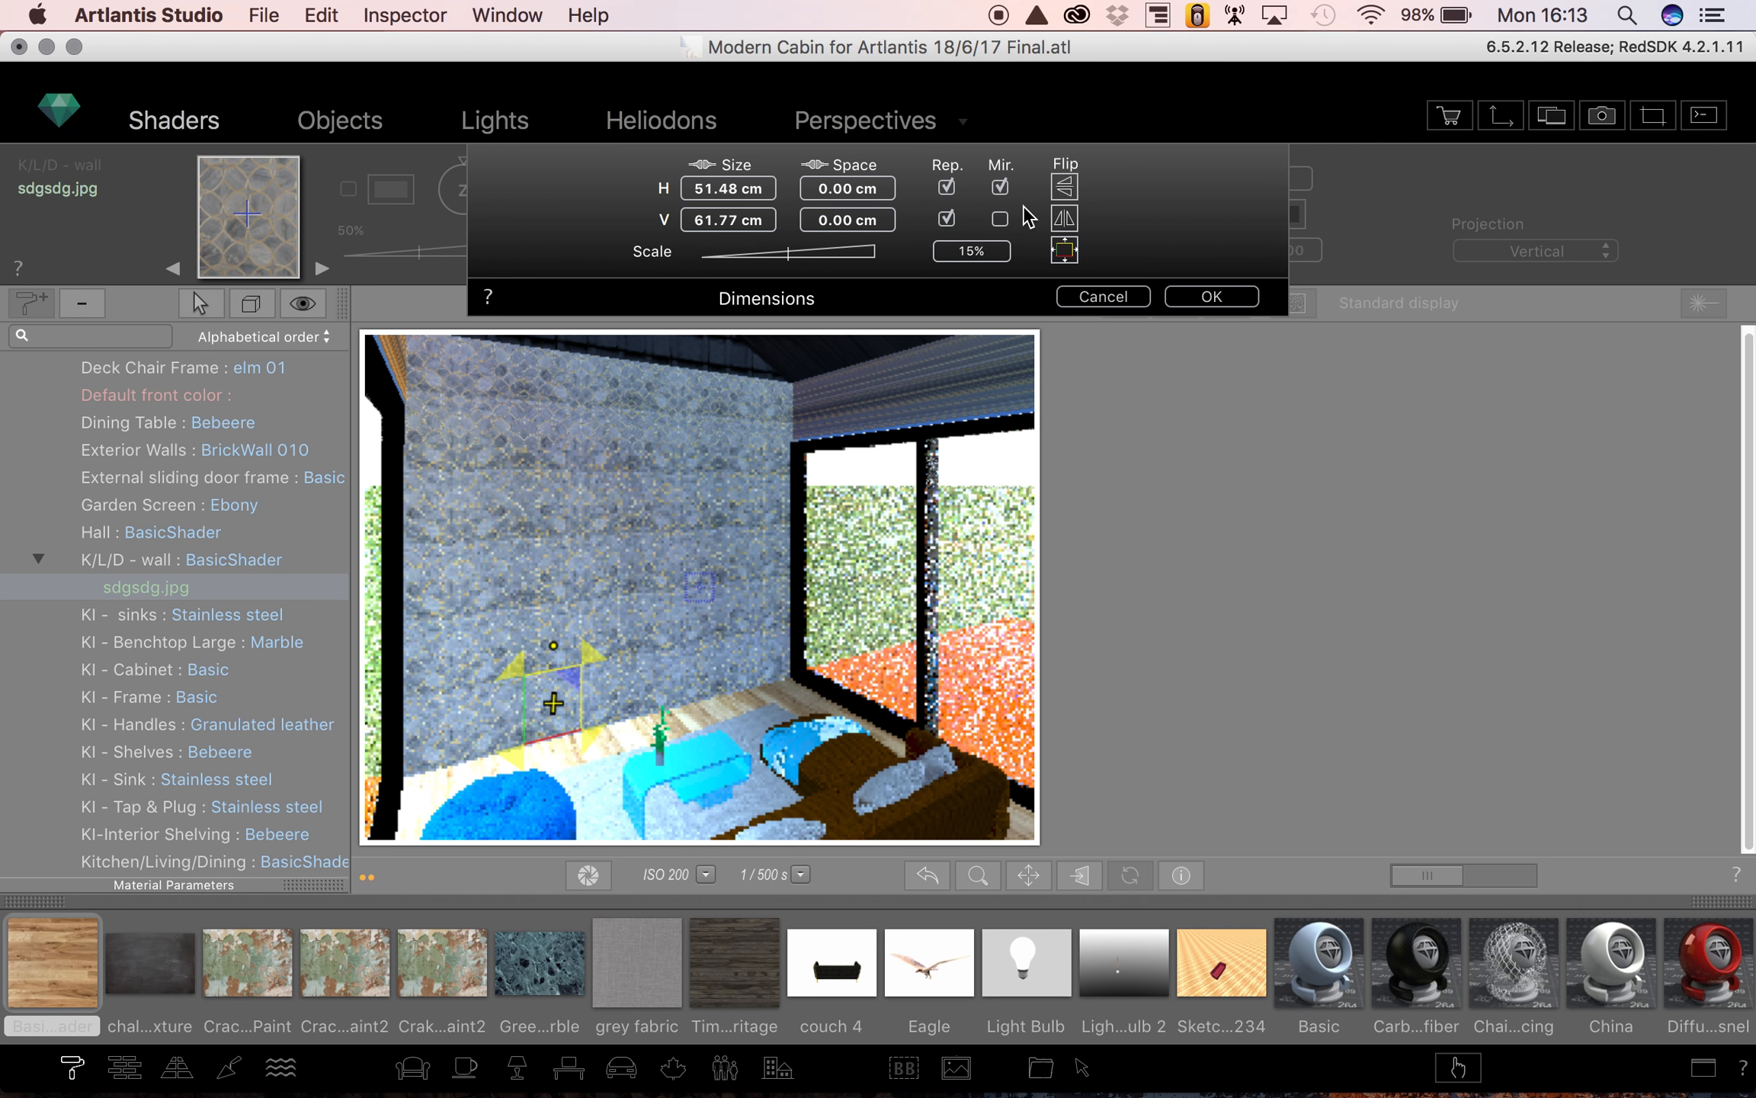
click(999, 218)
click(1212, 297)
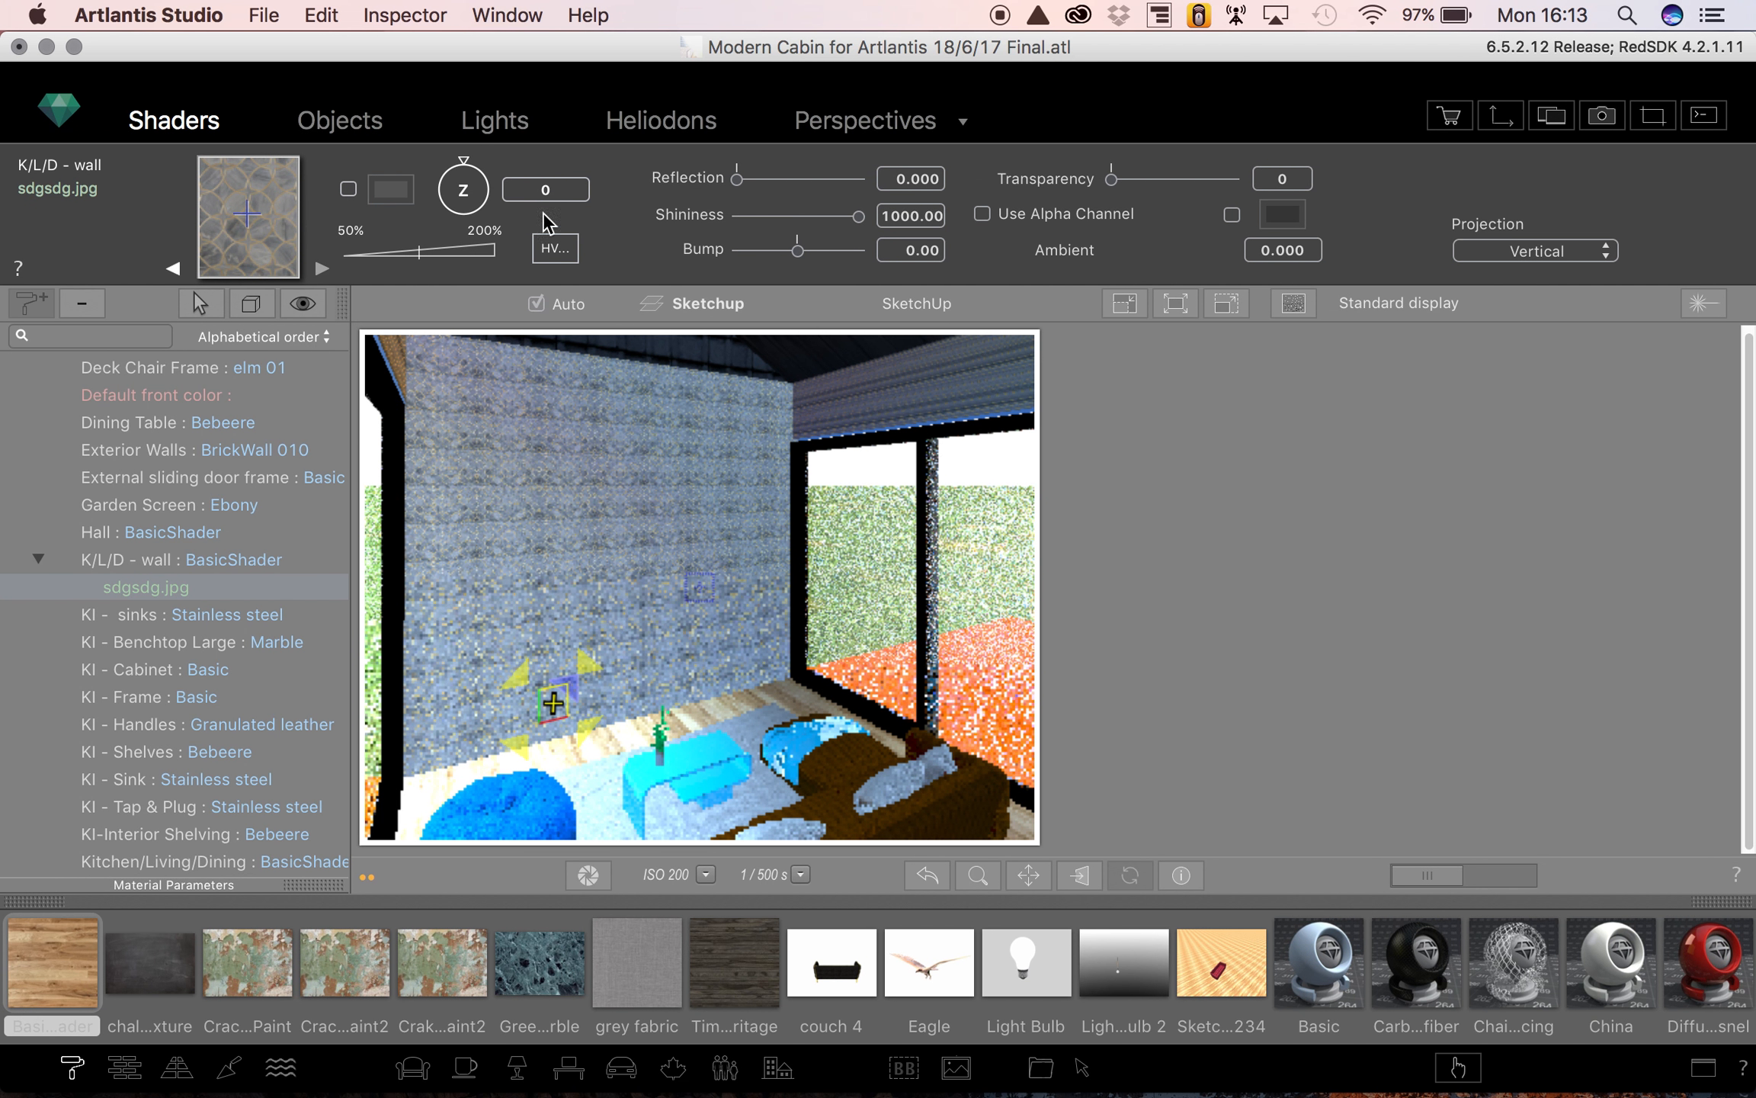
- Rotate the tile map on the wall to 90 degrees
click(561, 193)
text(90)
key(Return)
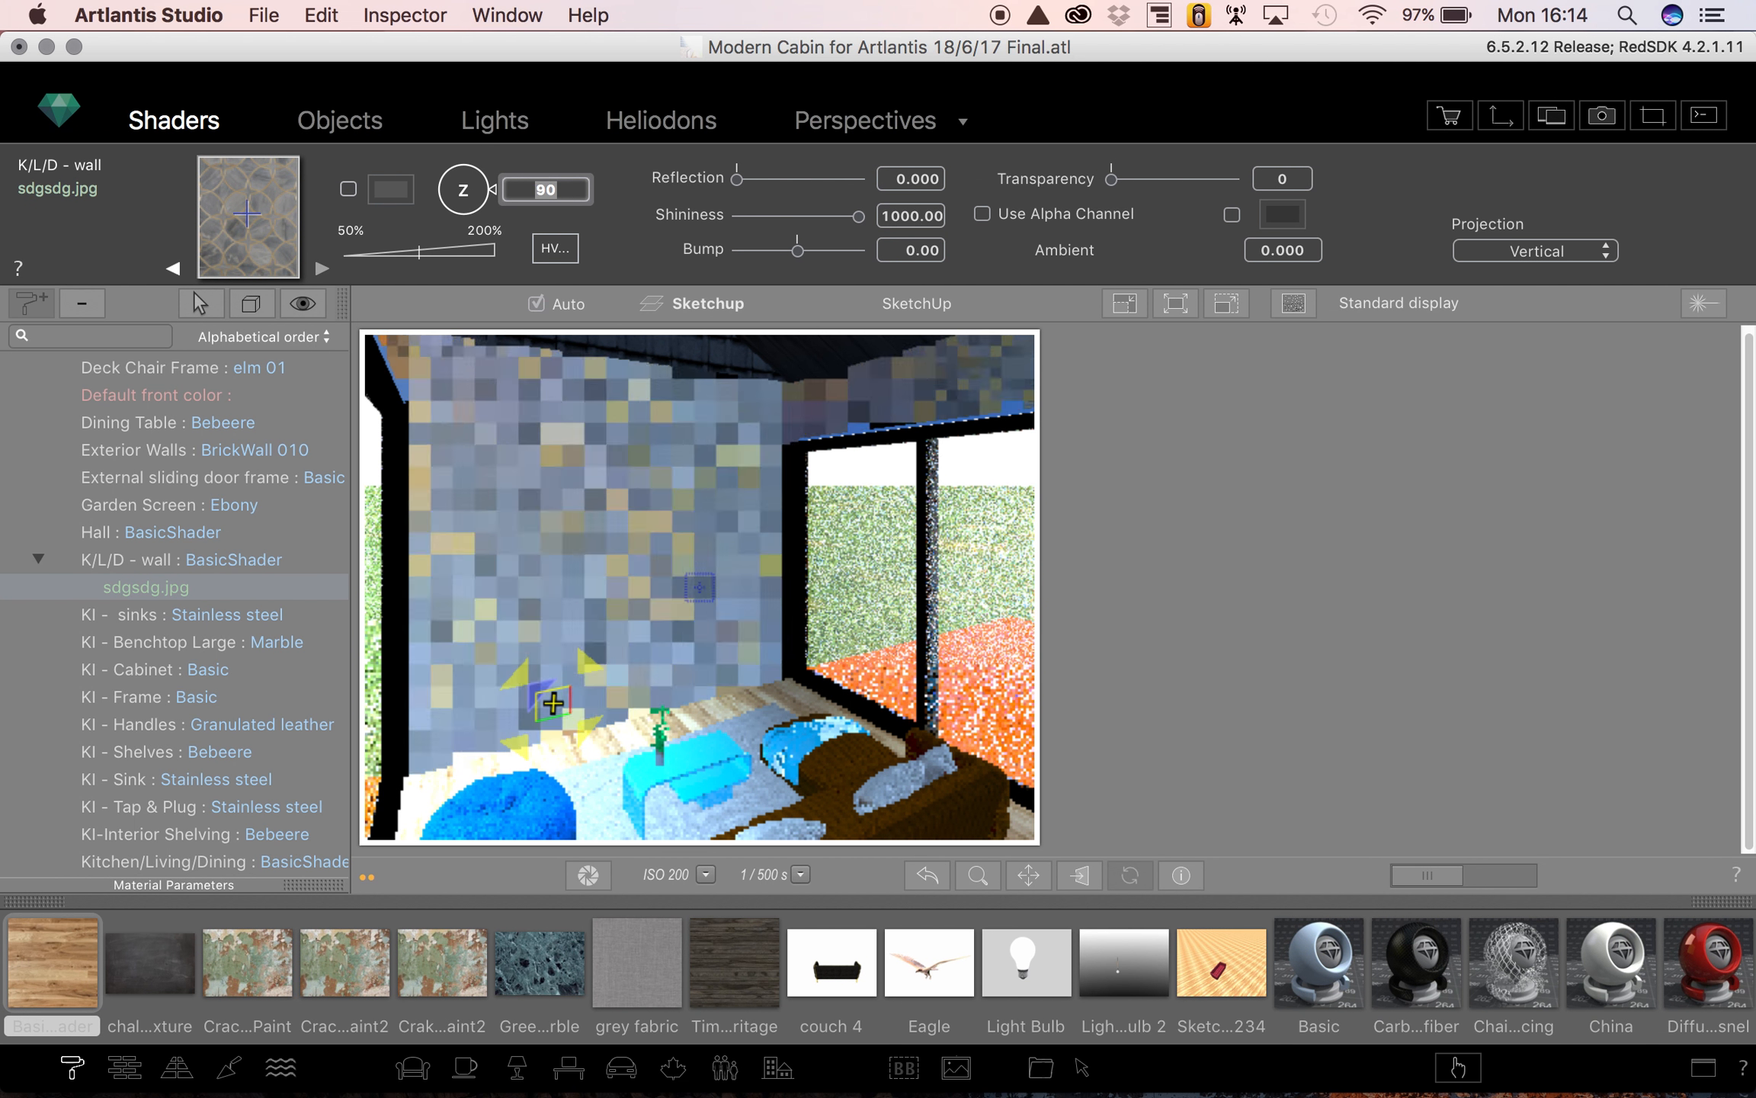
- Set the tile map's reflection to about 0.004 and its shininess to about 440
click(846, 177)
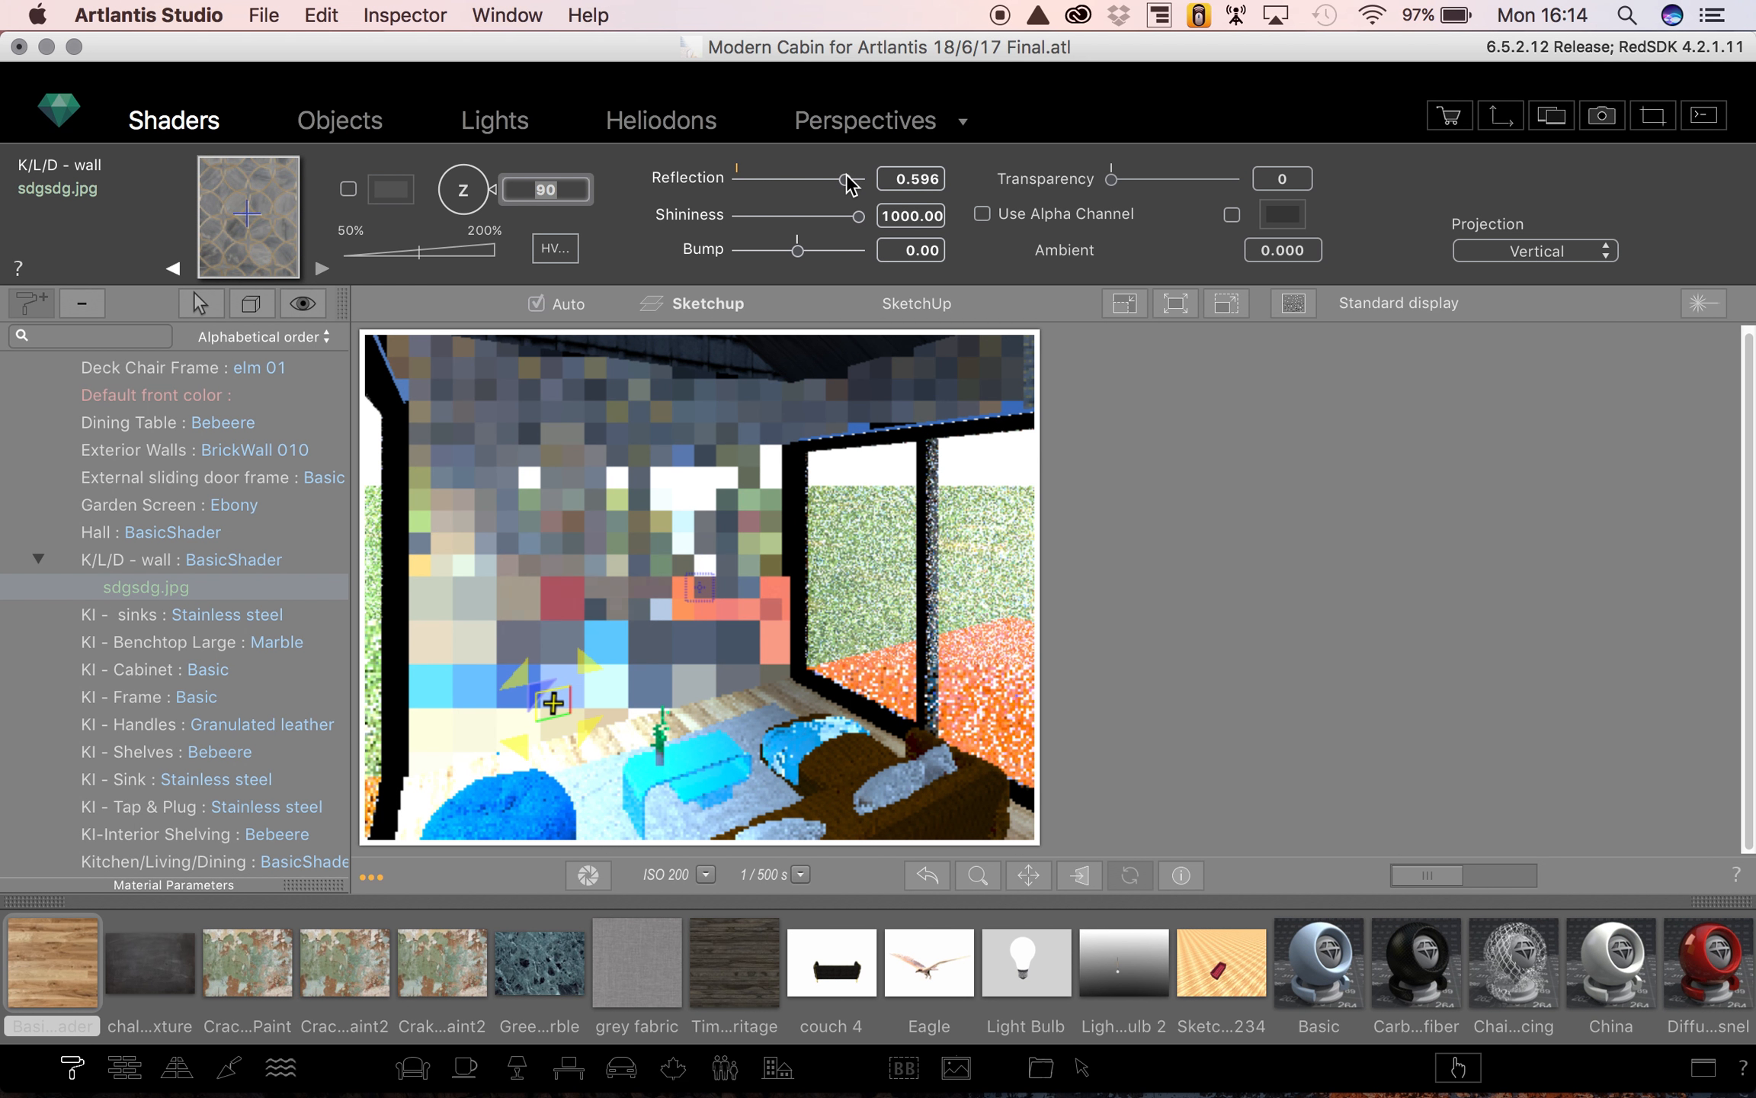
click(746, 178)
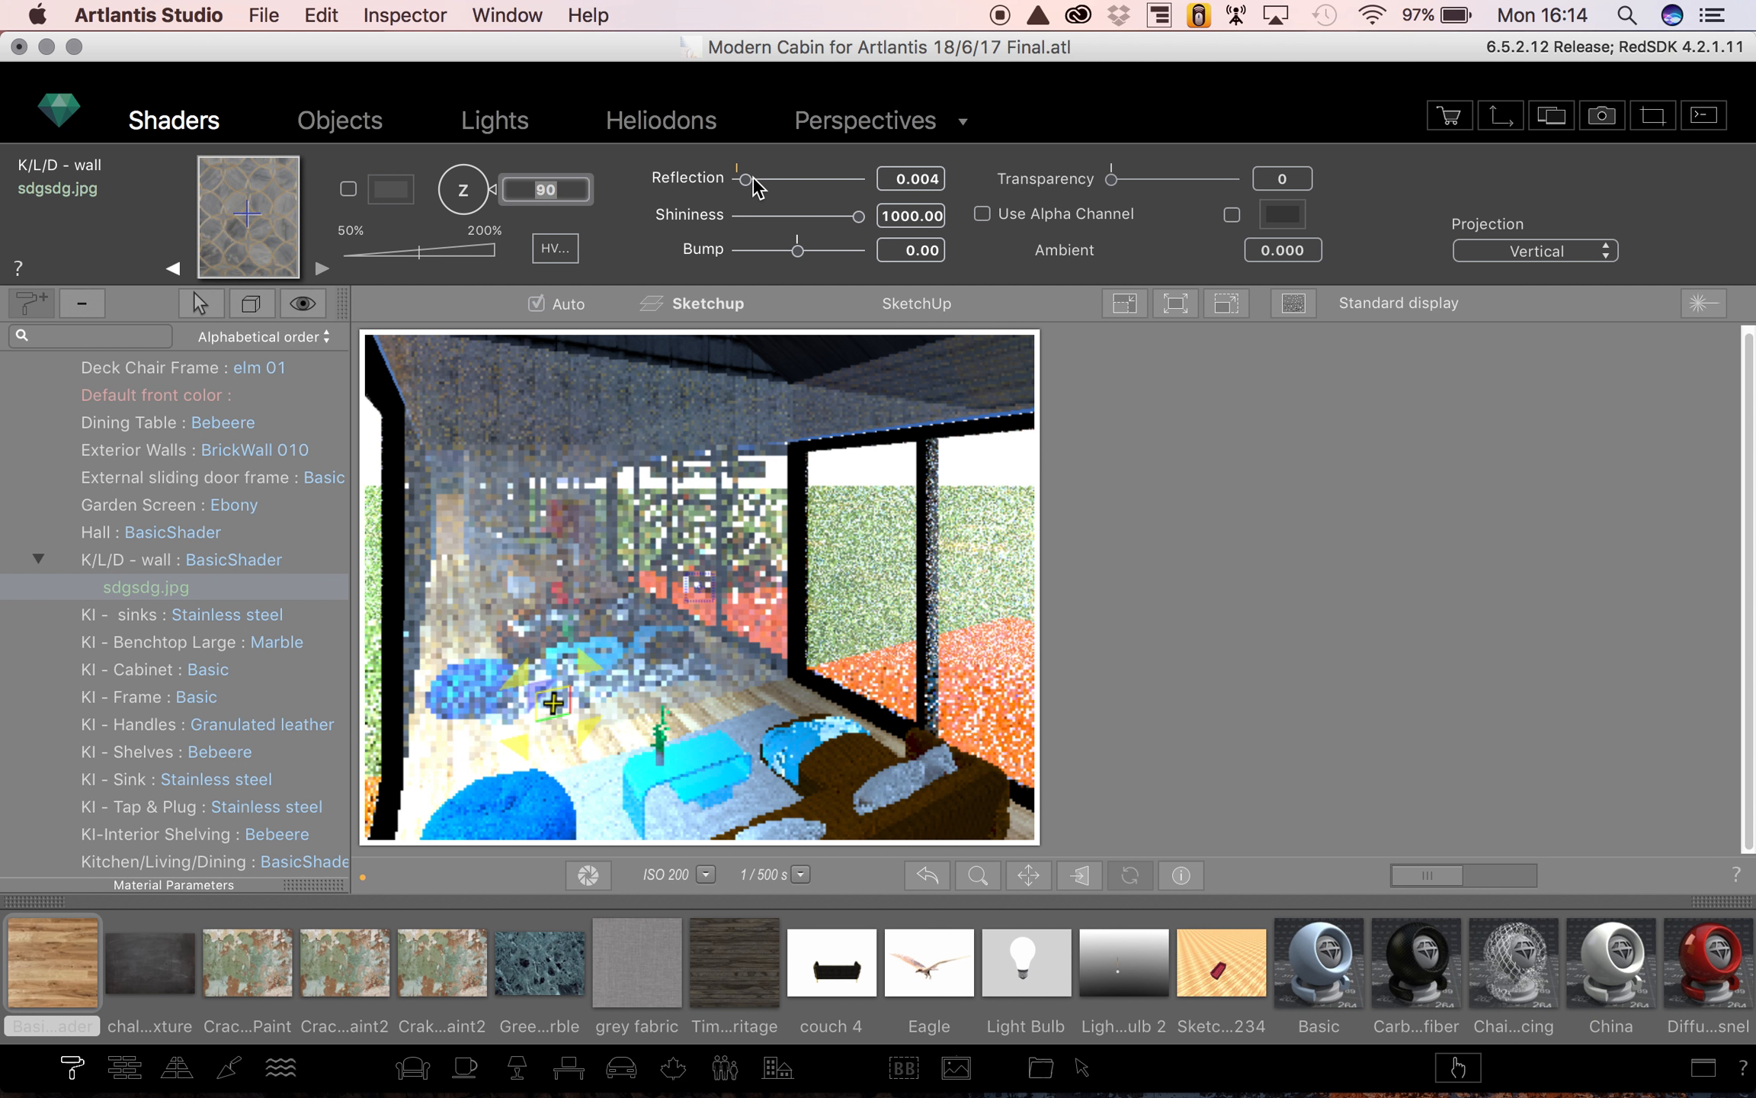
click(792, 217)
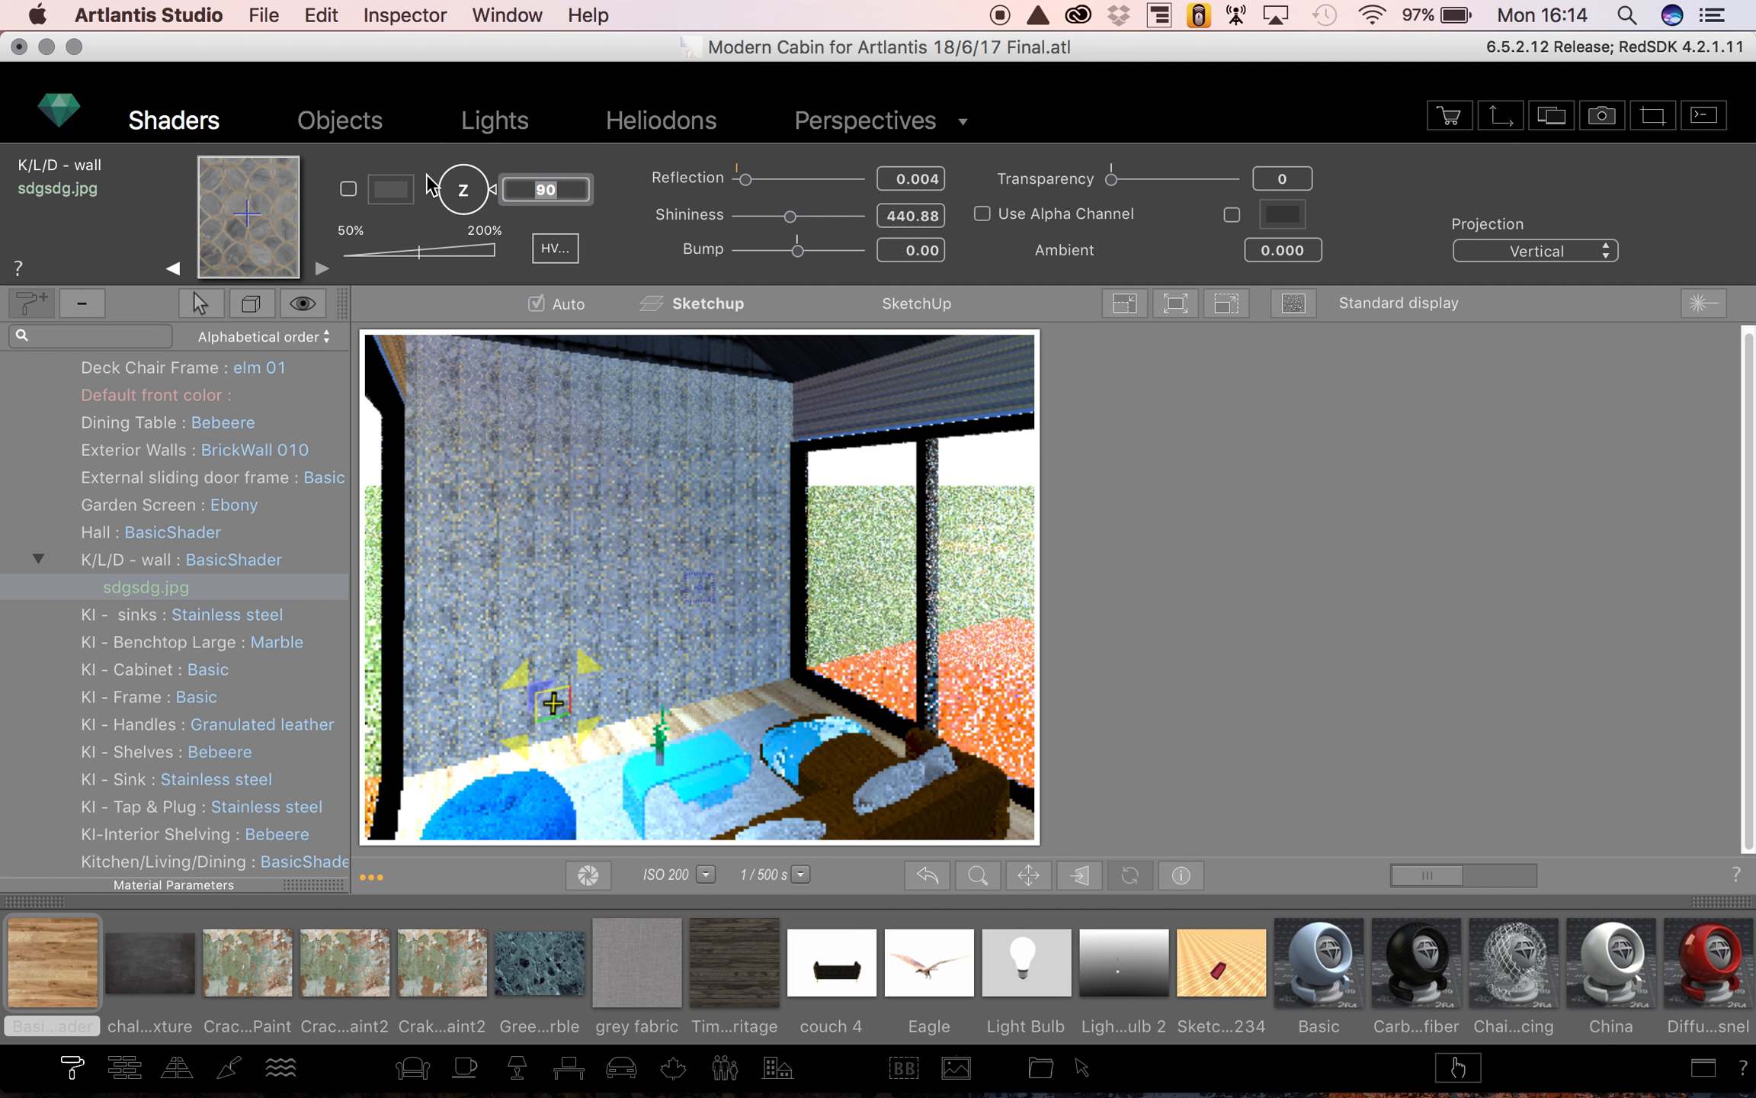
- Try tinting the tile map with Grape, Aluminum and Lead, and switch the tint colour off again
click(349, 189)
click(391, 189)
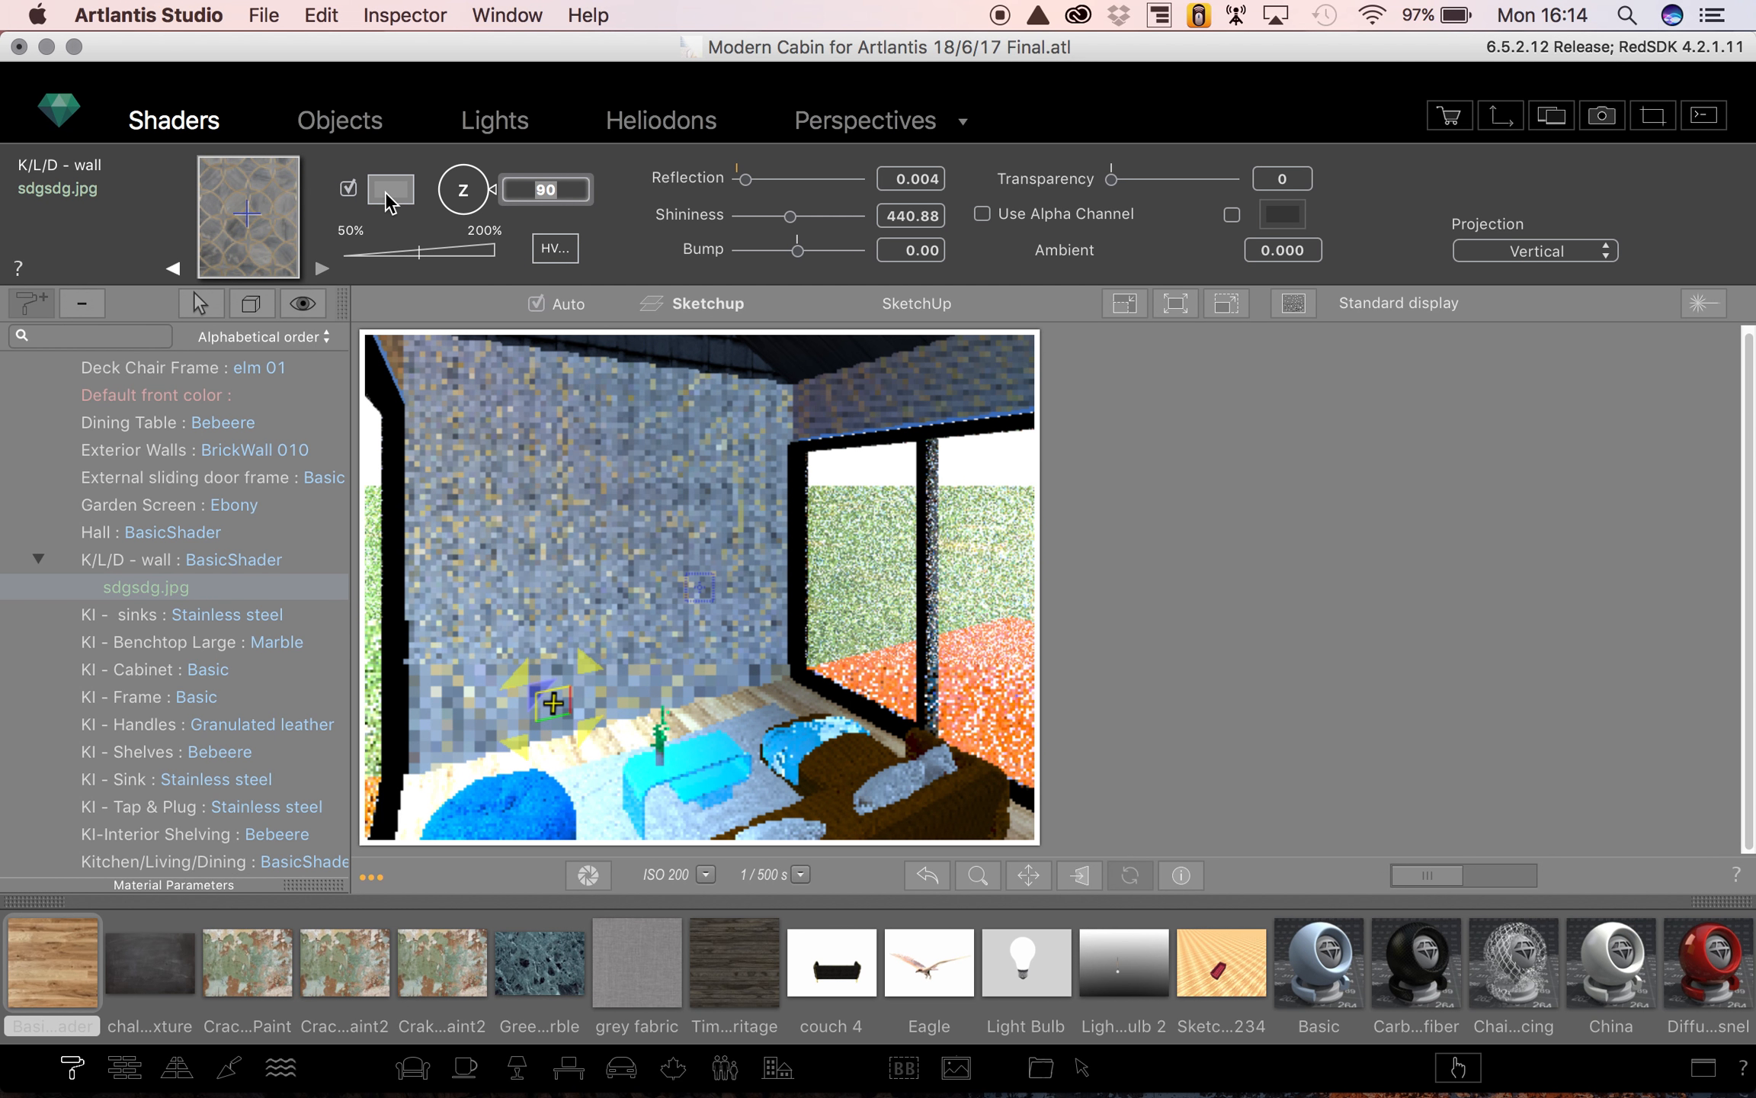
click(252, 602)
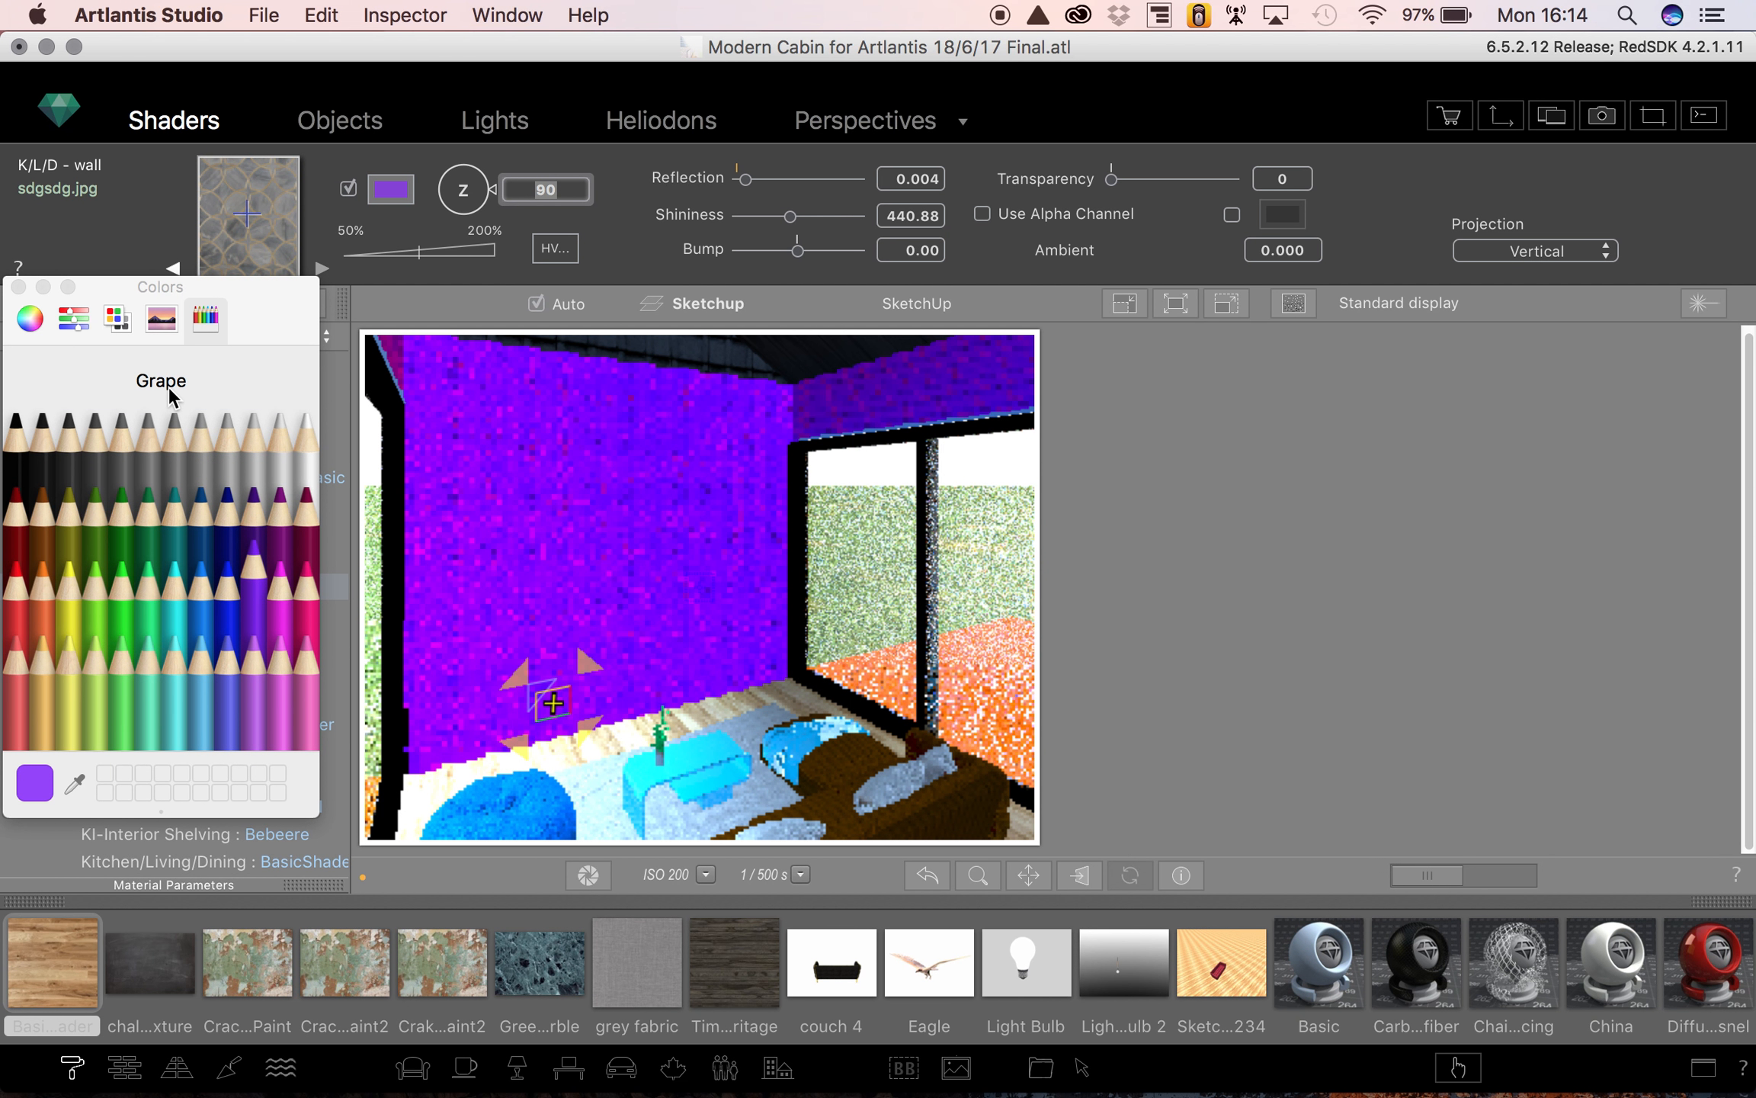
click(213, 479)
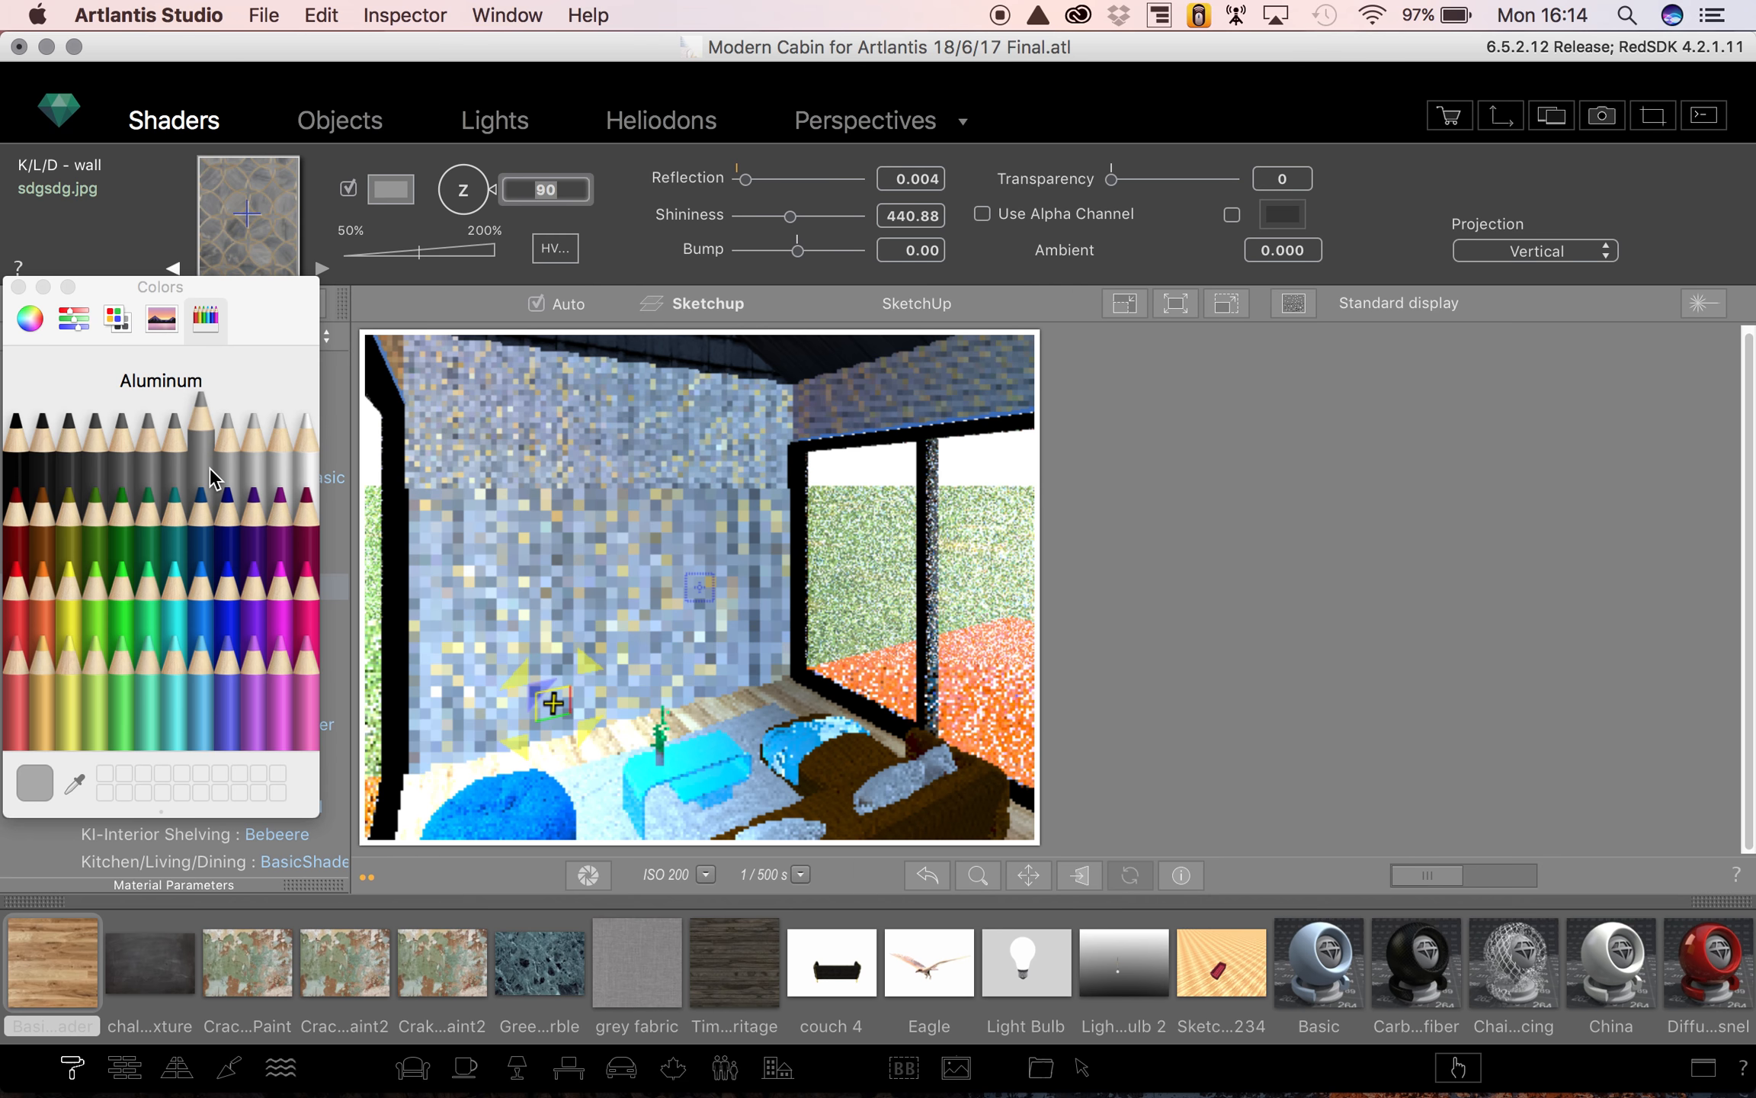
click(94, 484)
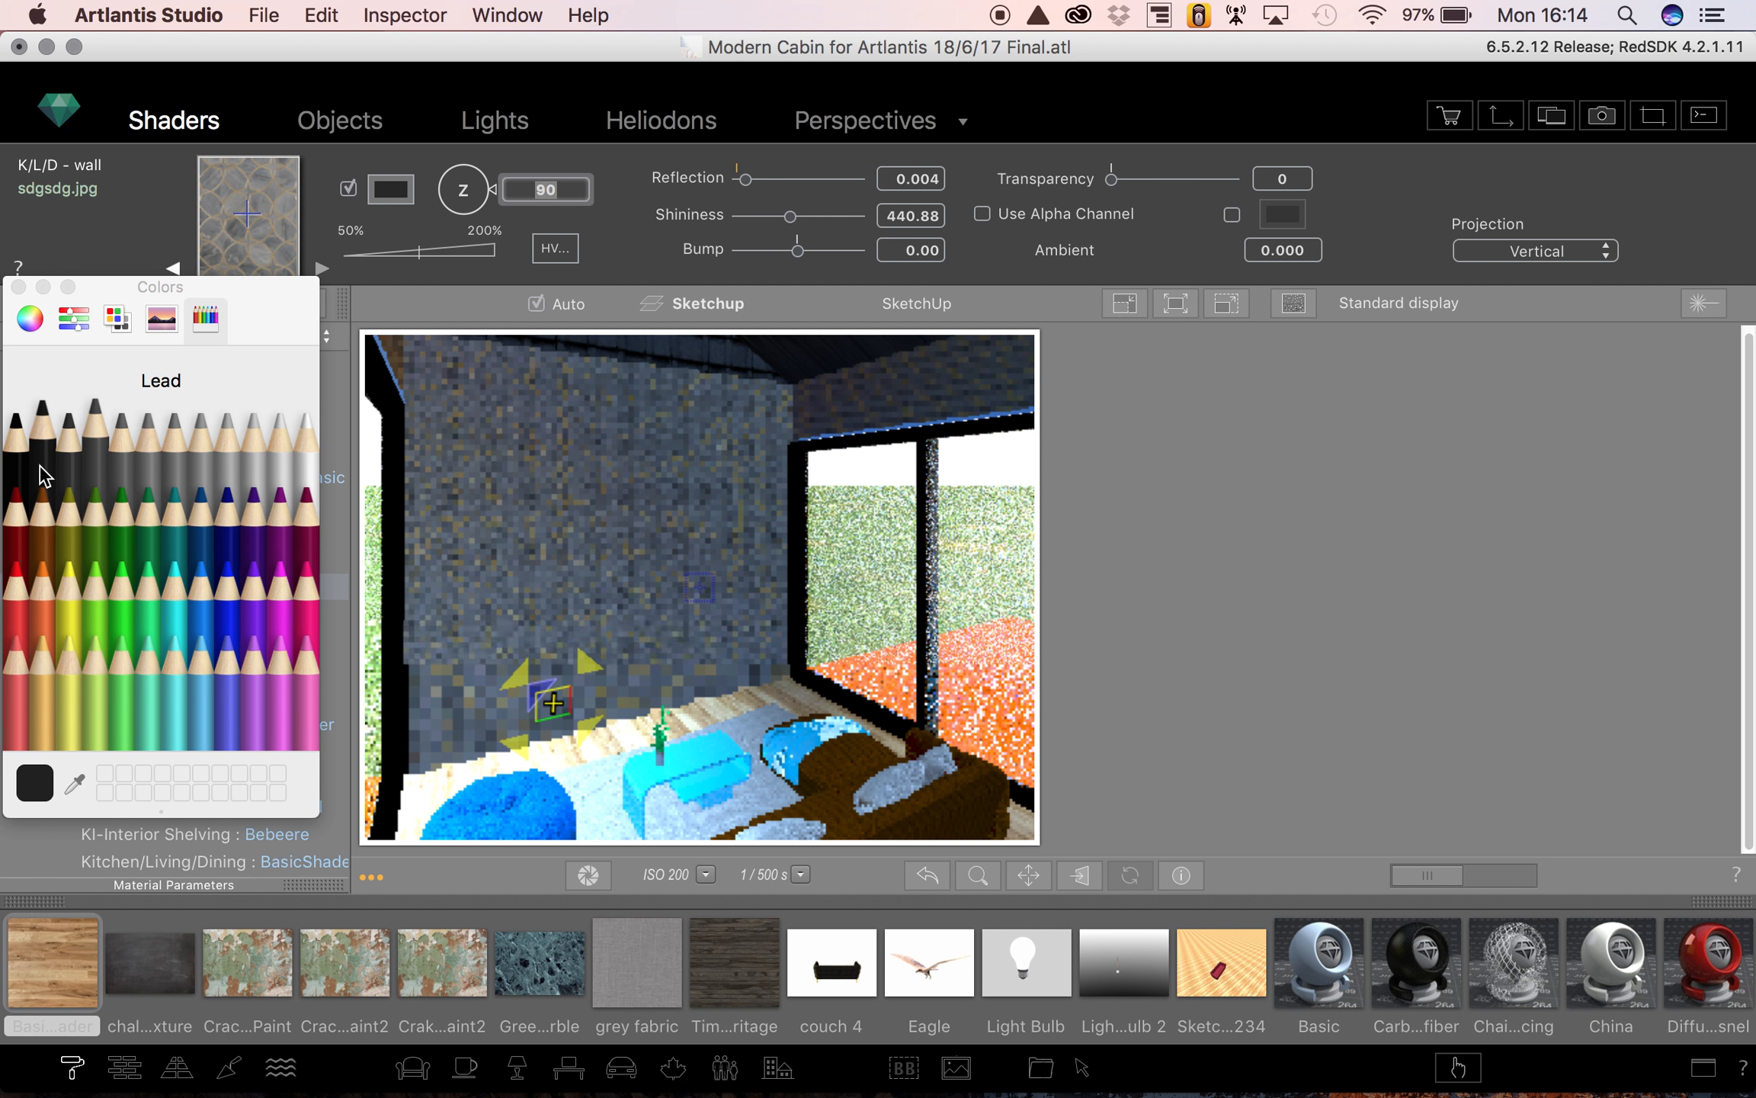
click(13, 465)
click(52, 466)
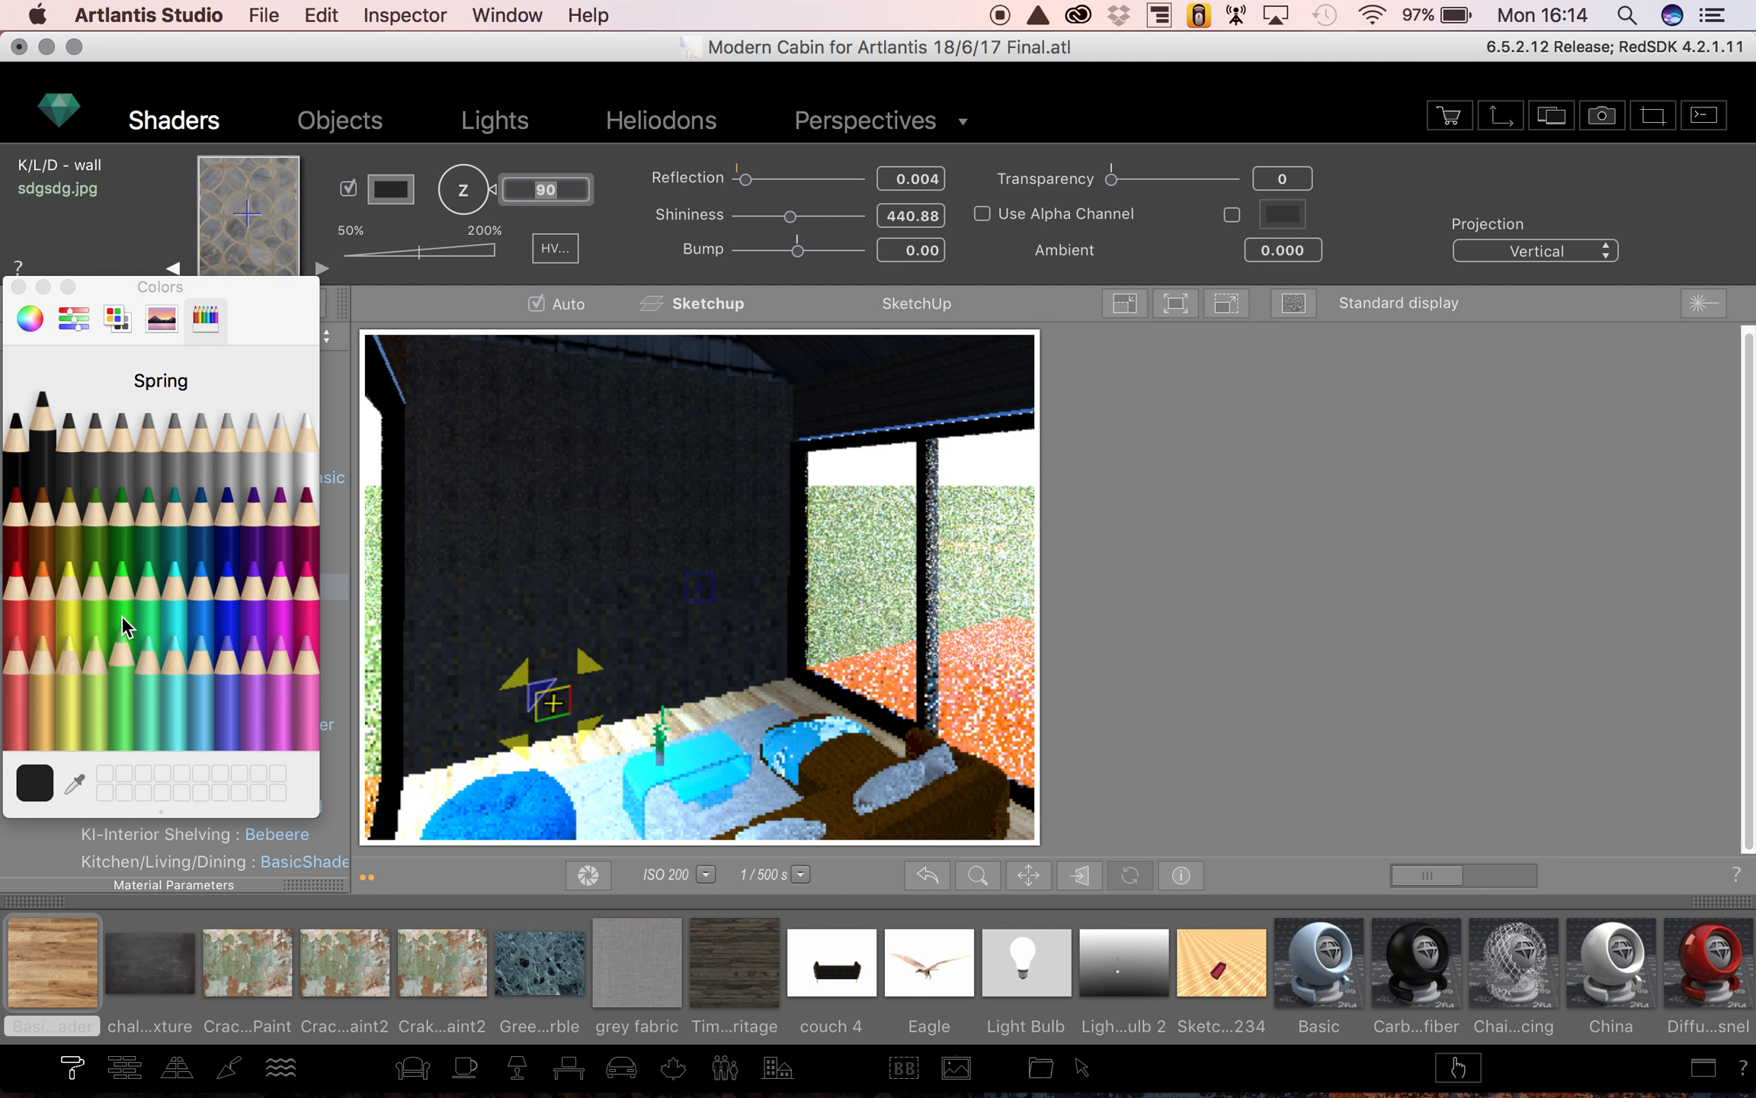
click(18, 287)
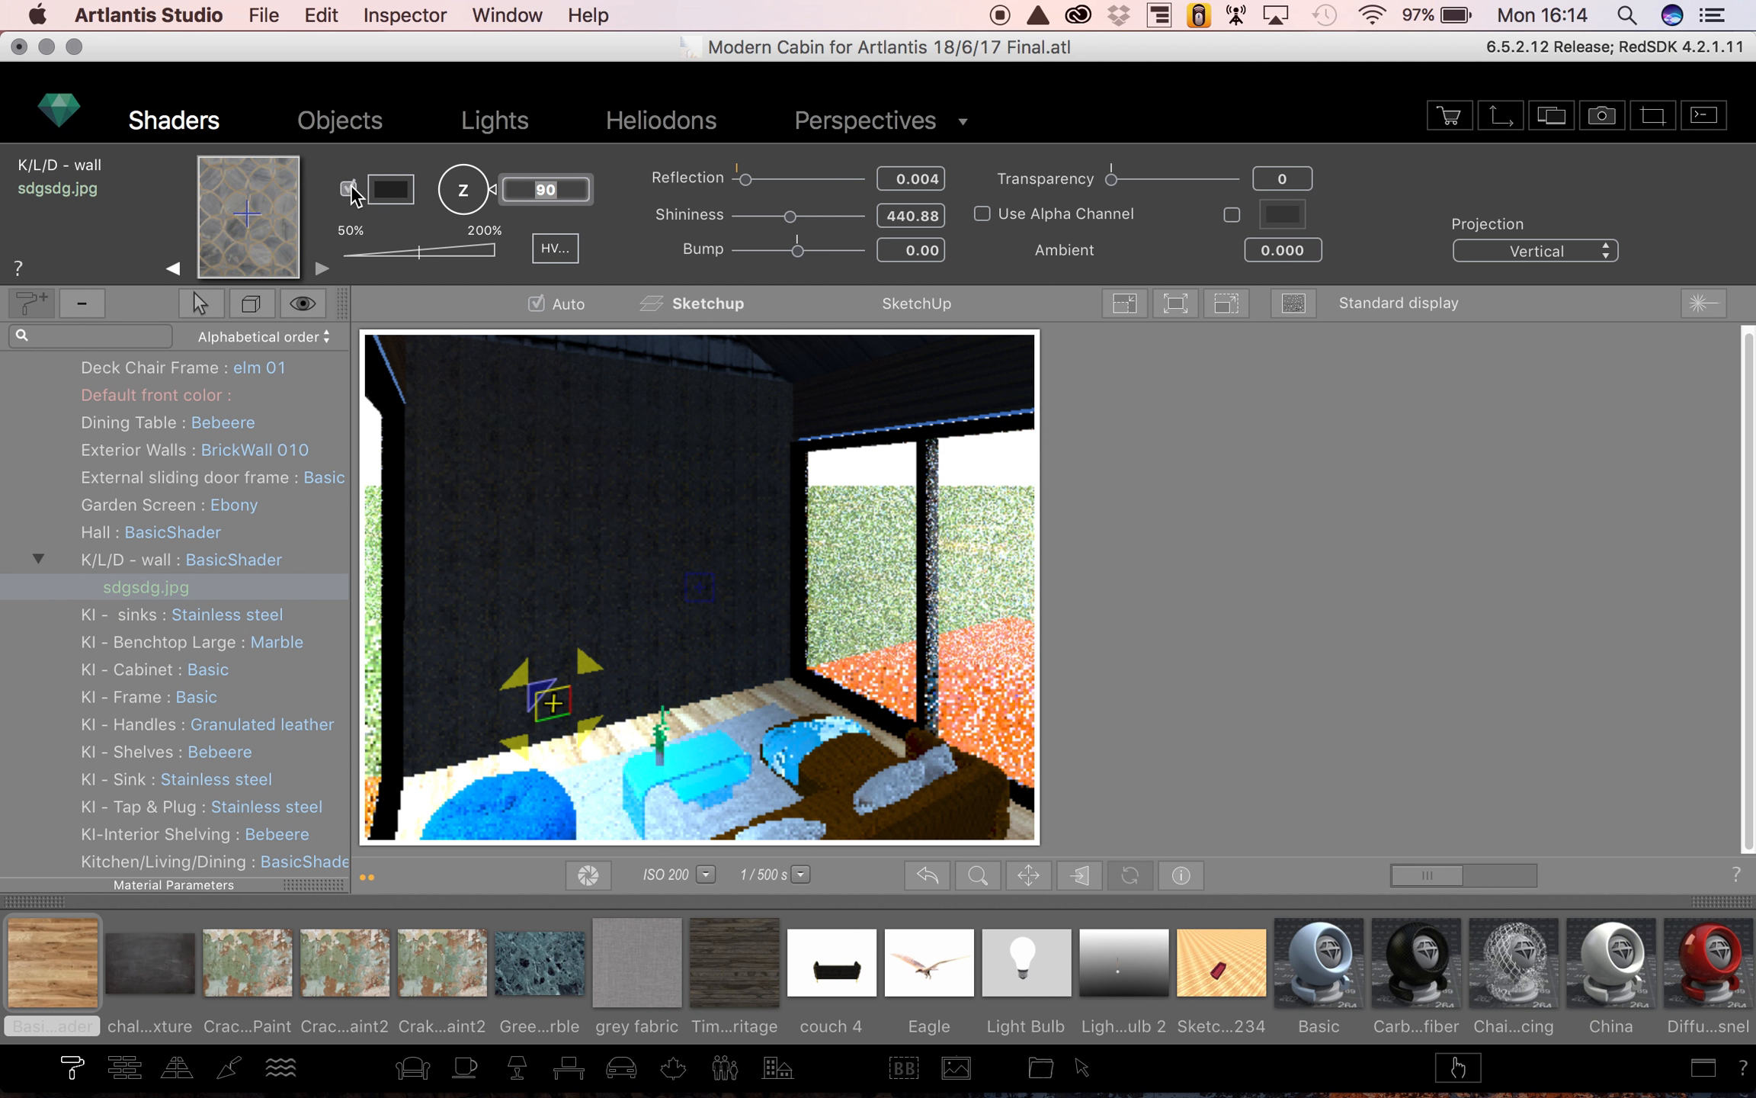
click(349, 188)
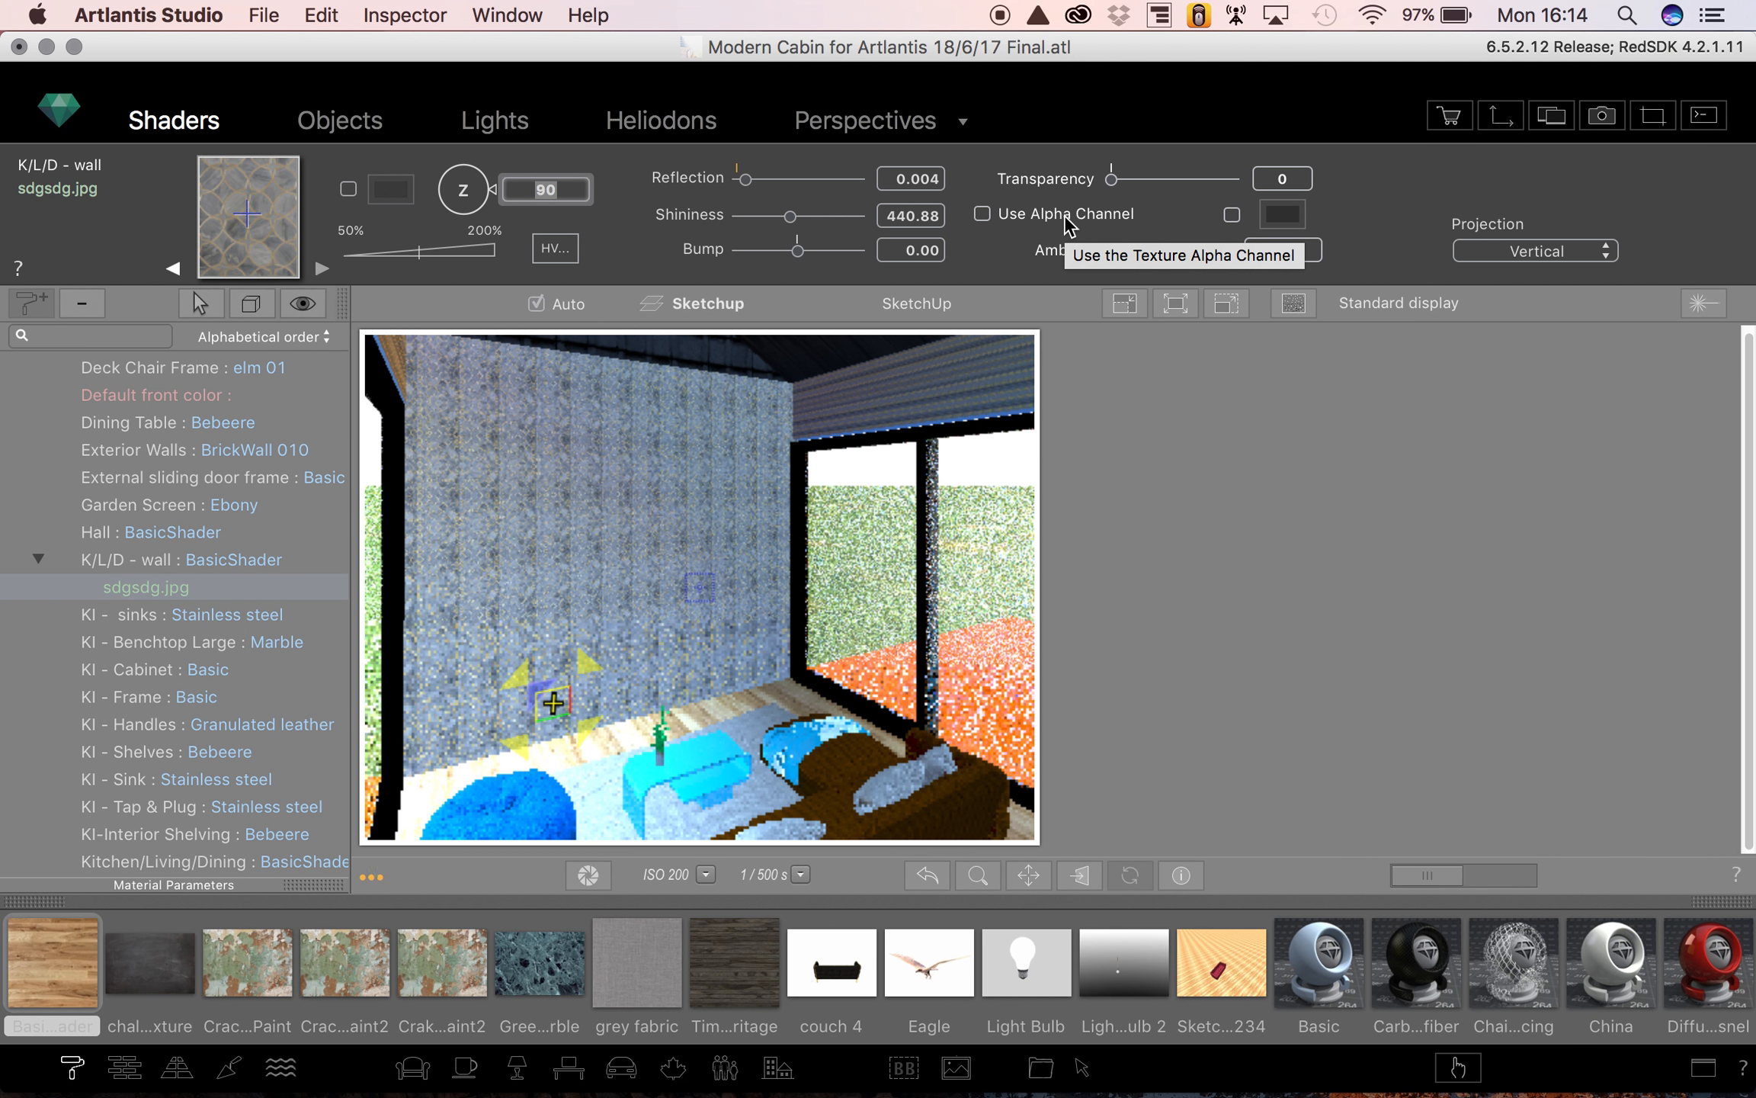
- Try the tile map's alpha channel and its transparency colour option, and switch both off again
click(983, 214)
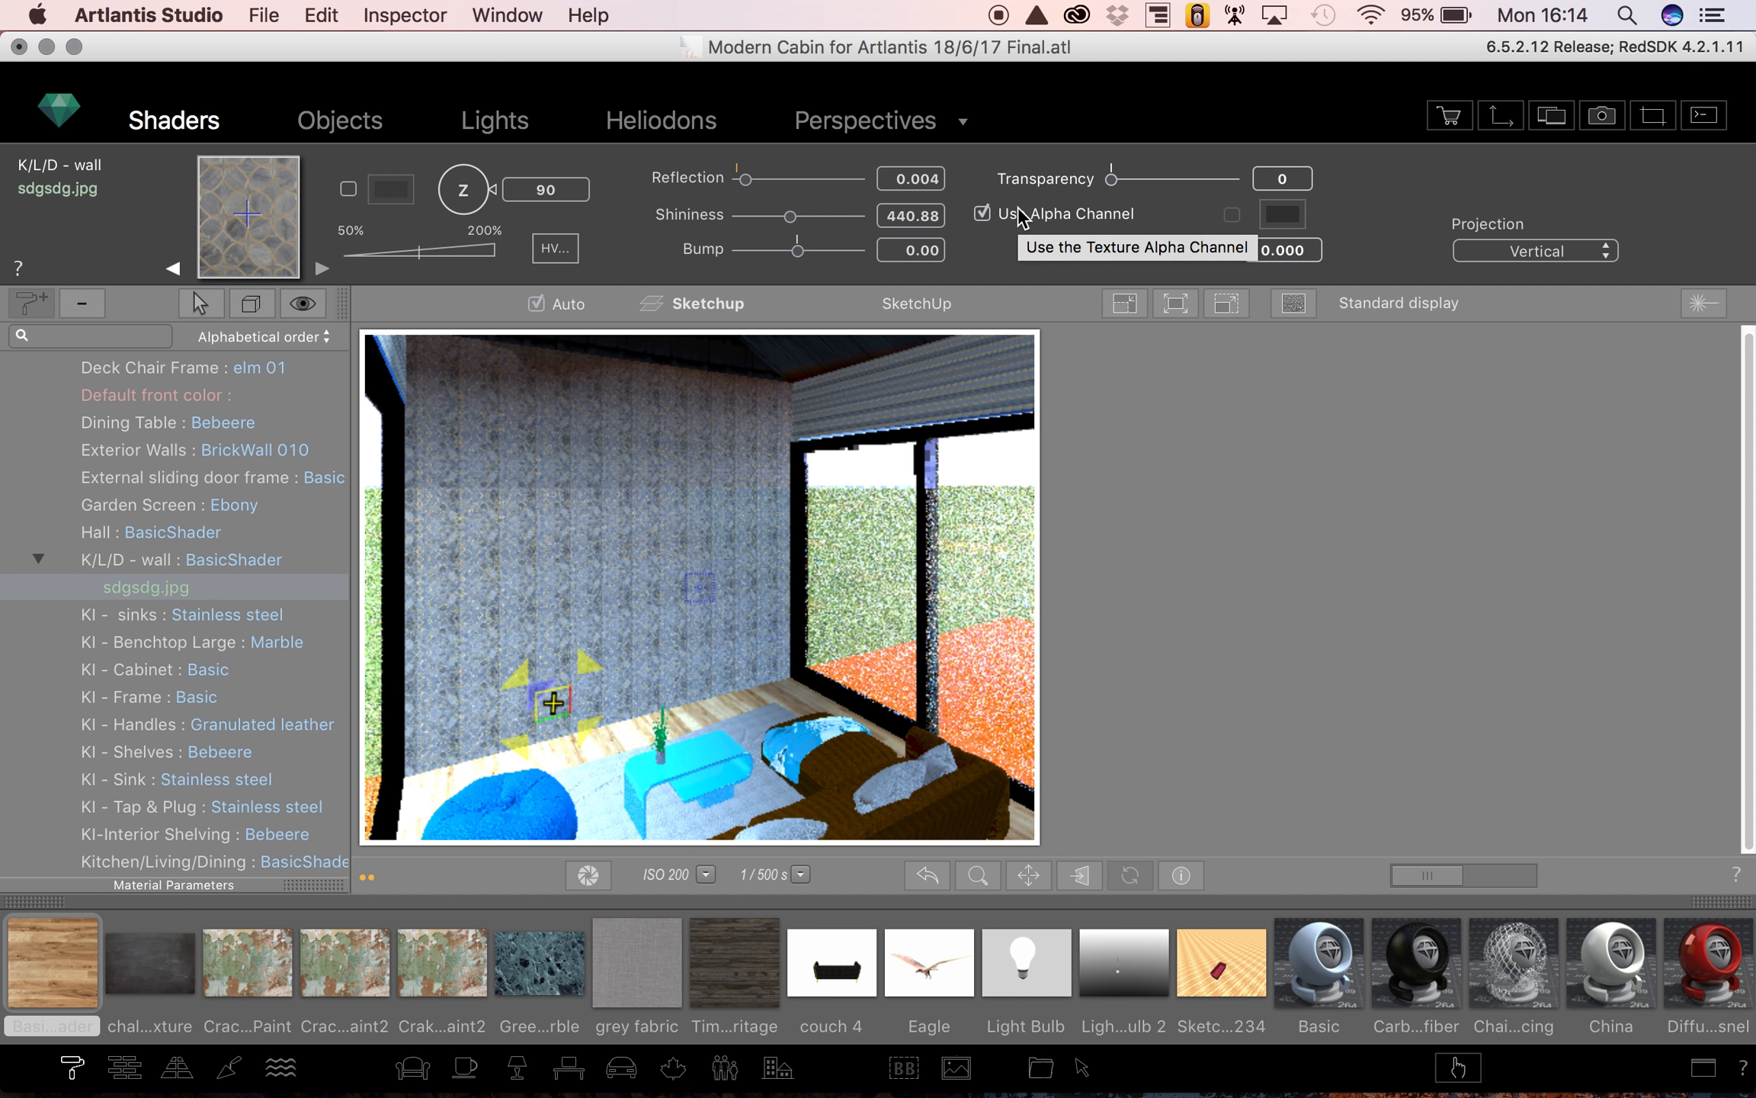
click(1019, 216)
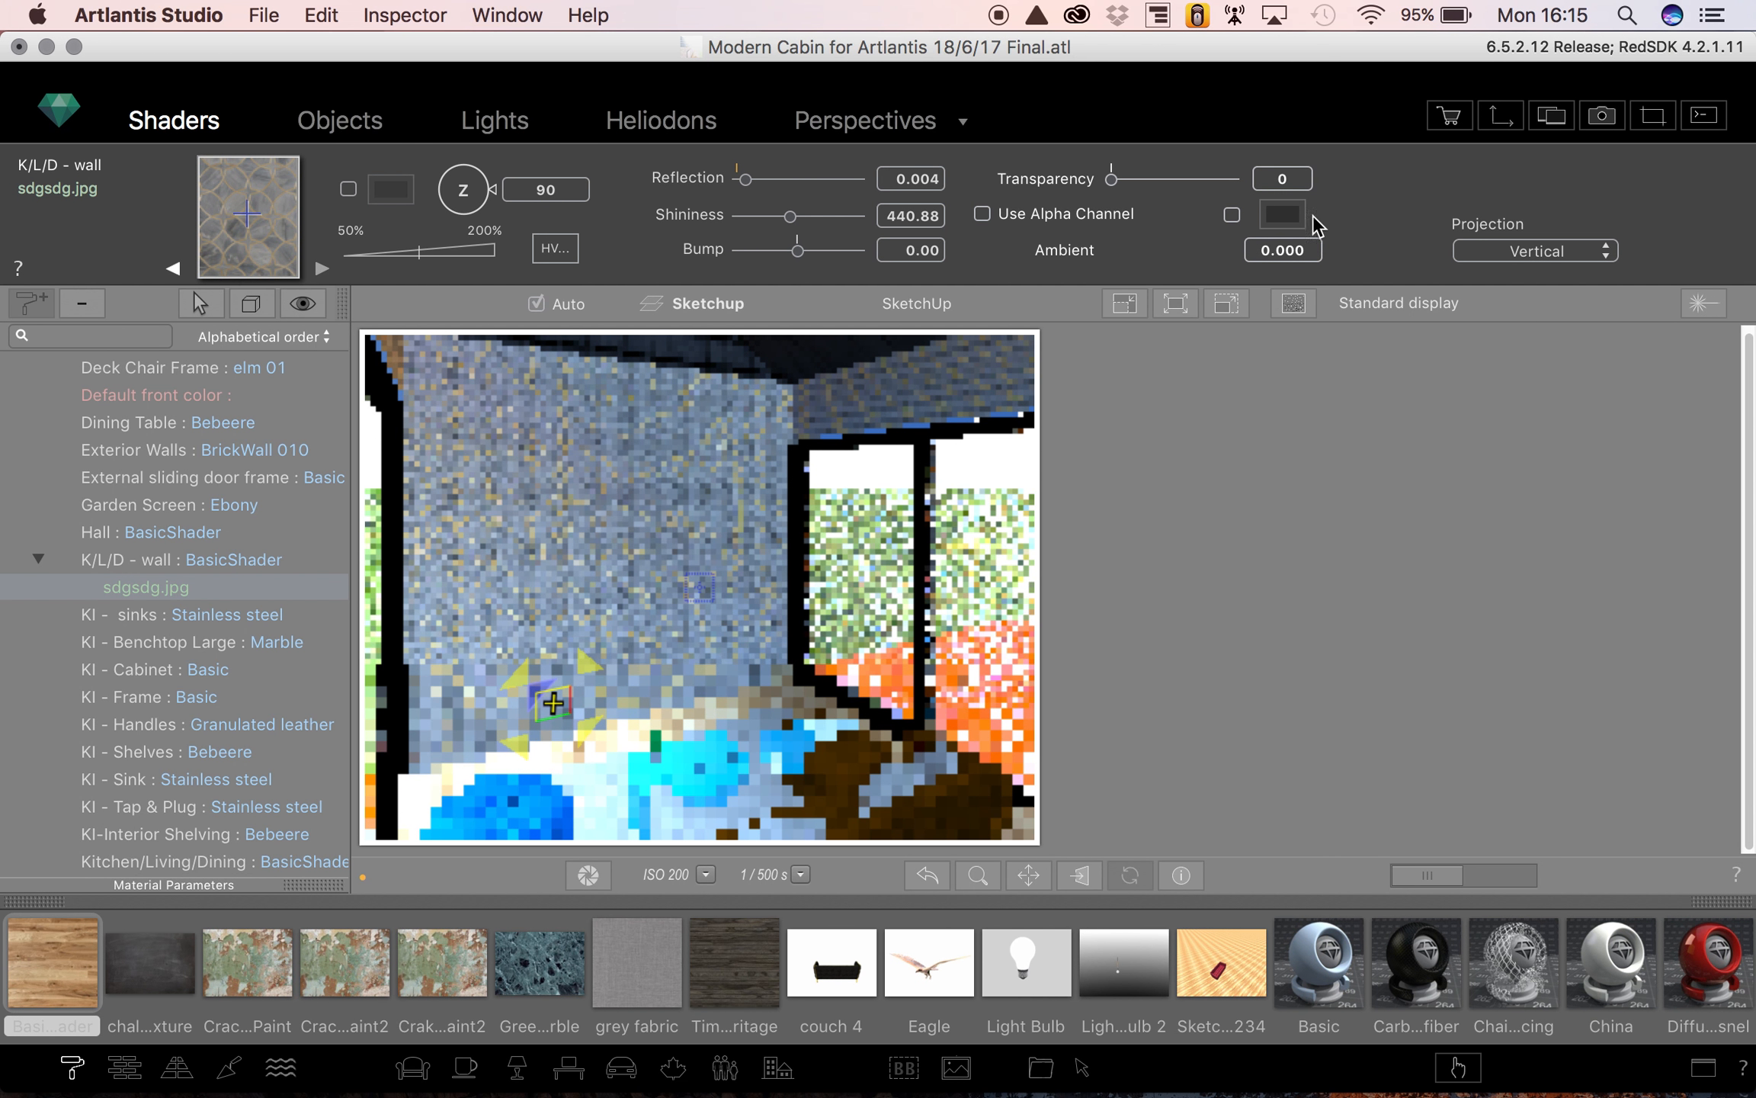
click(1232, 214)
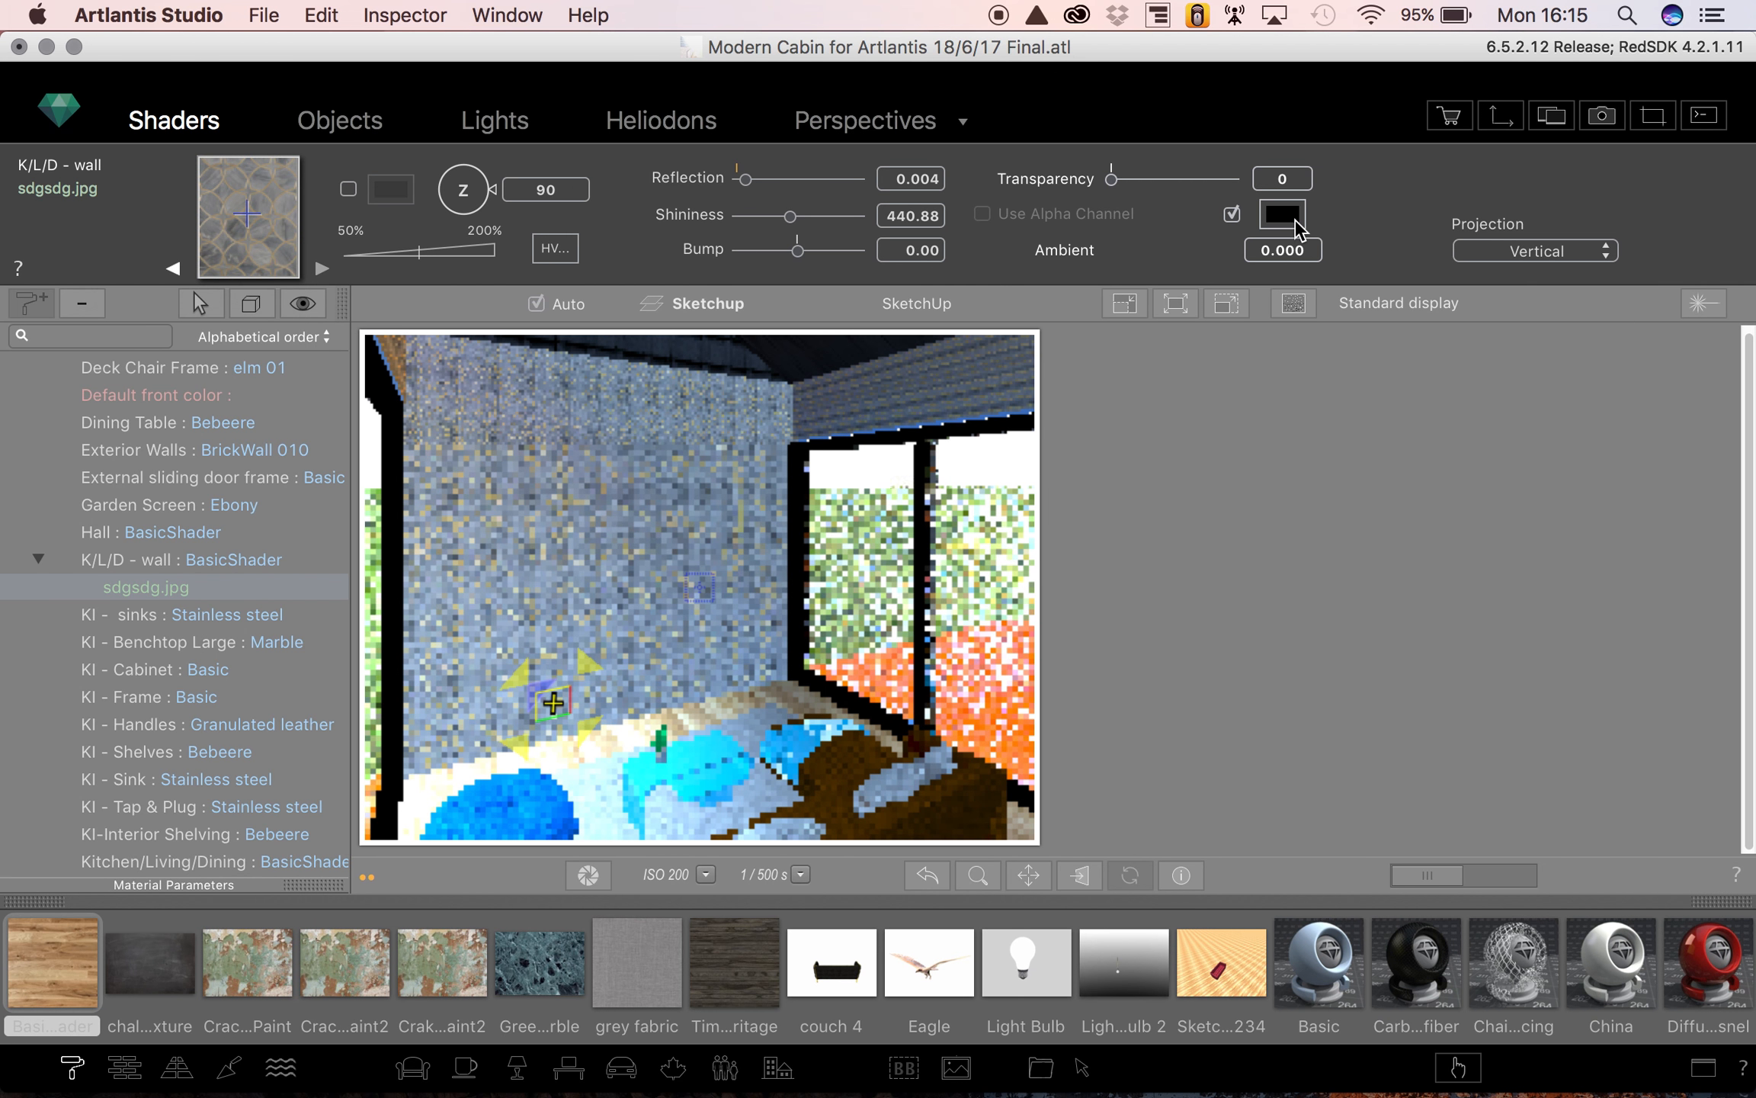
click(1232, 215)
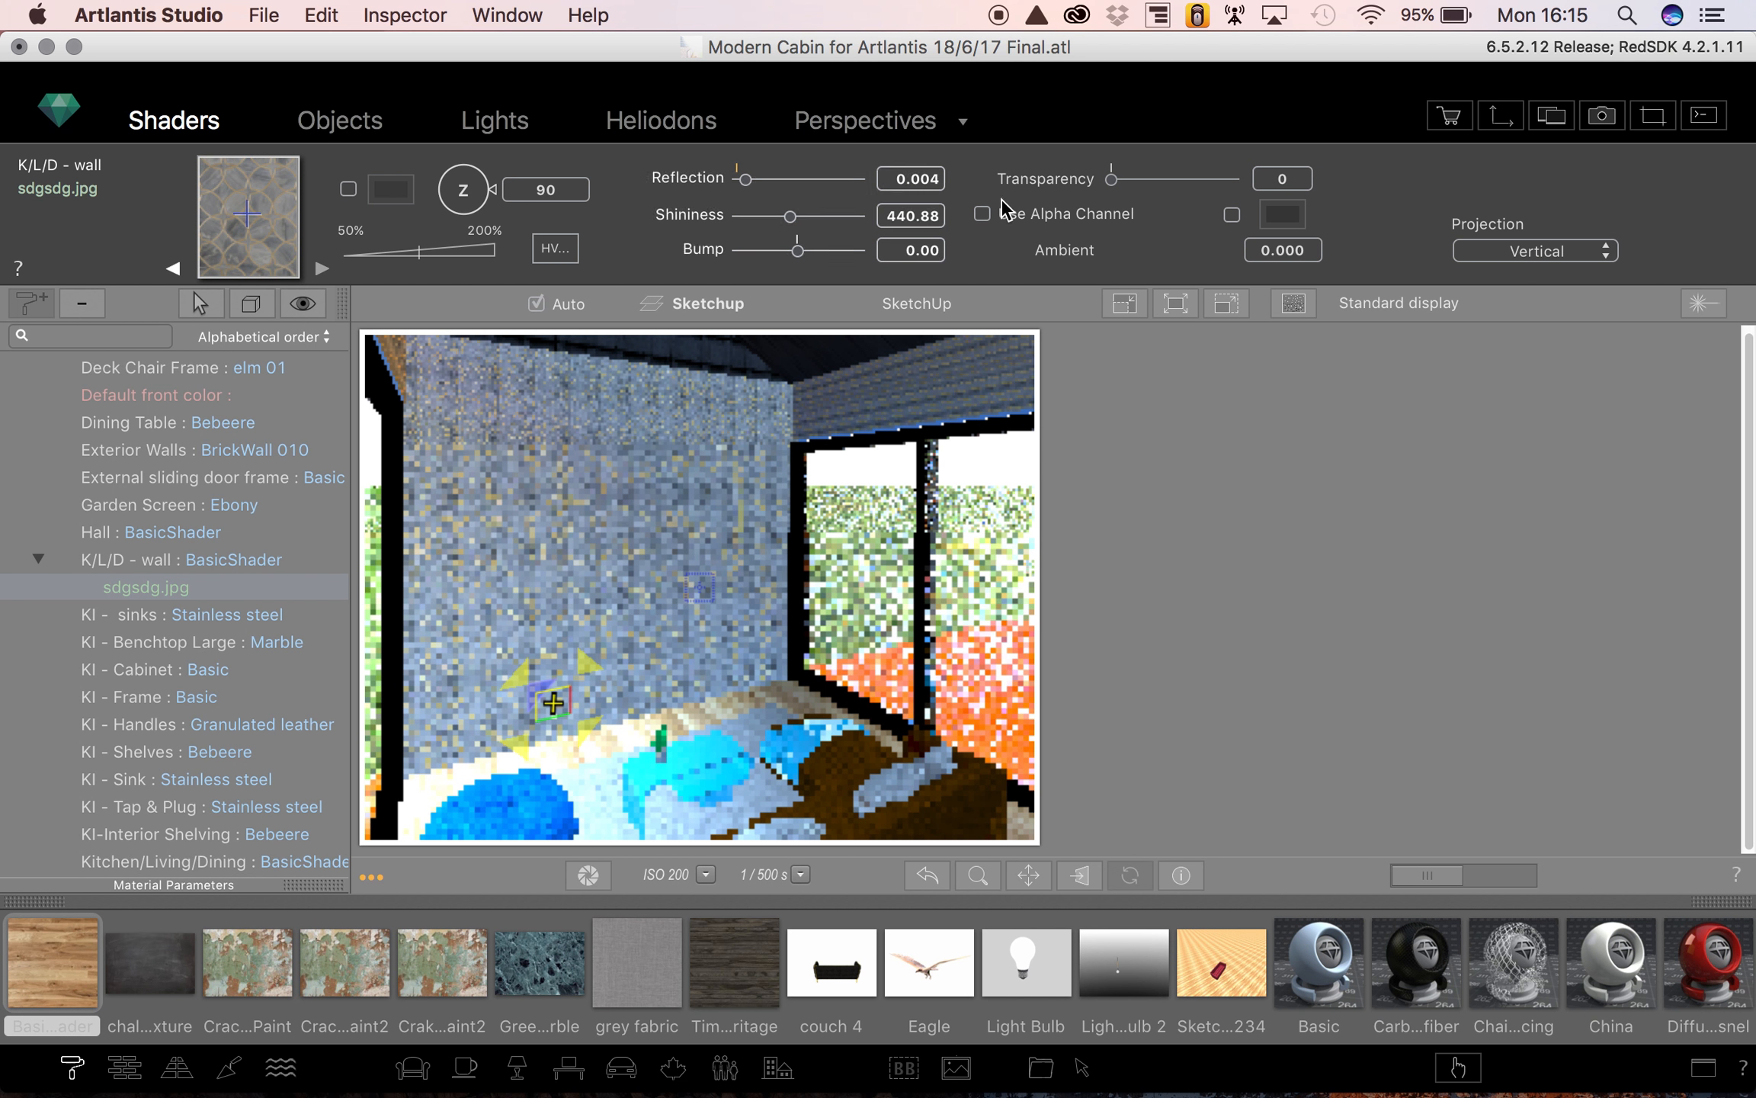
- Try the Horizontal and Spheric projections for the tile map and return it to Vertical
click(1572, 251)
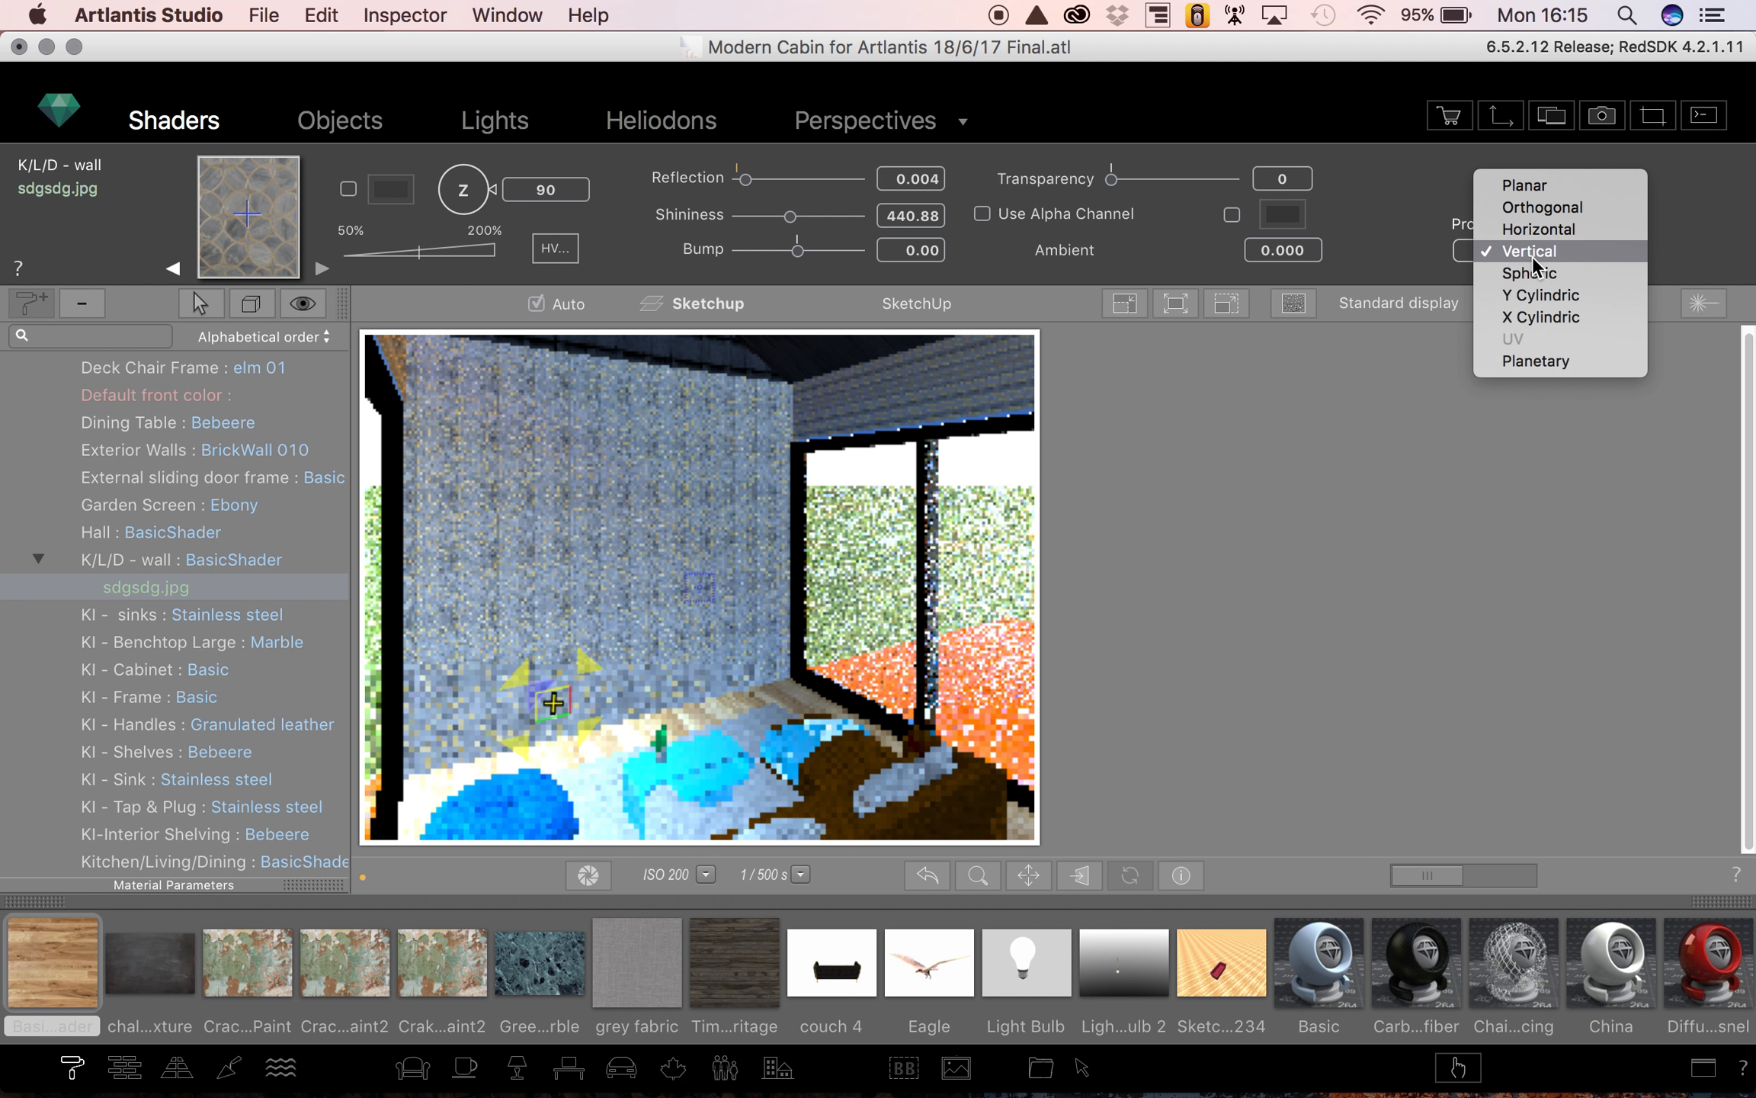
click(1534, 233)
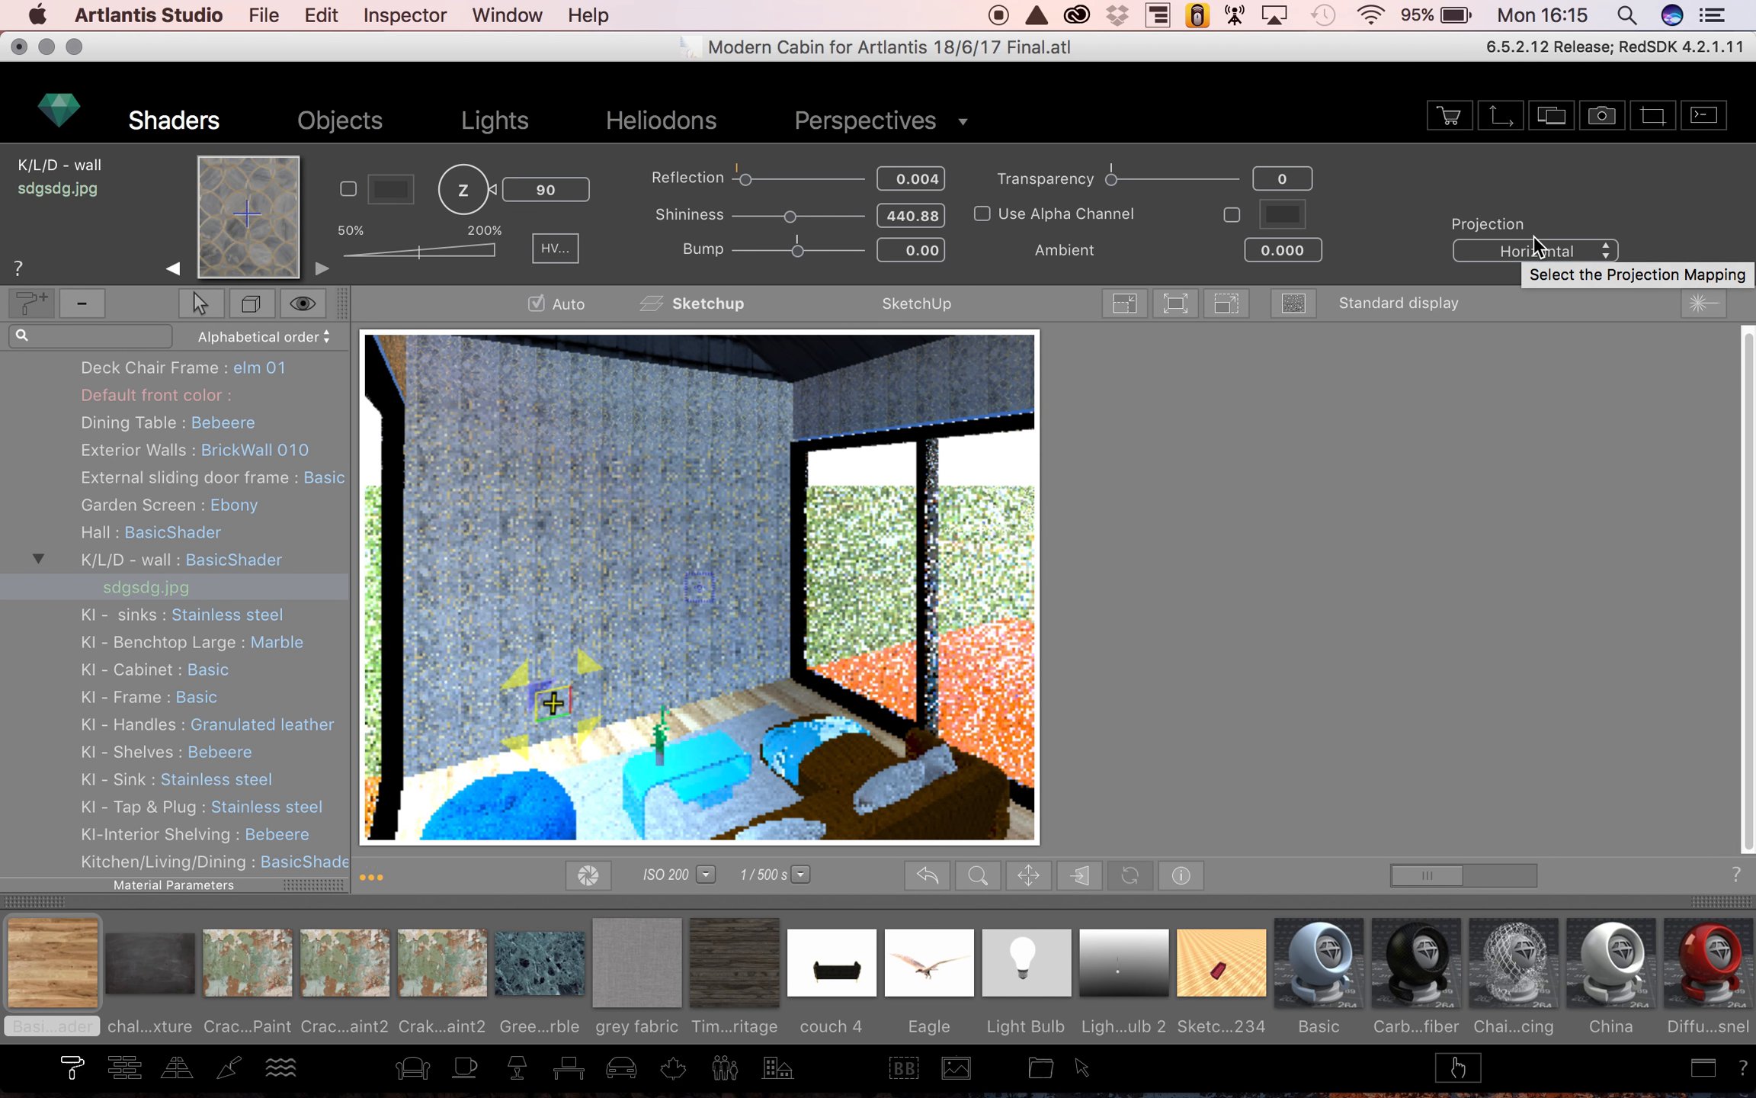
click(1534, 236)
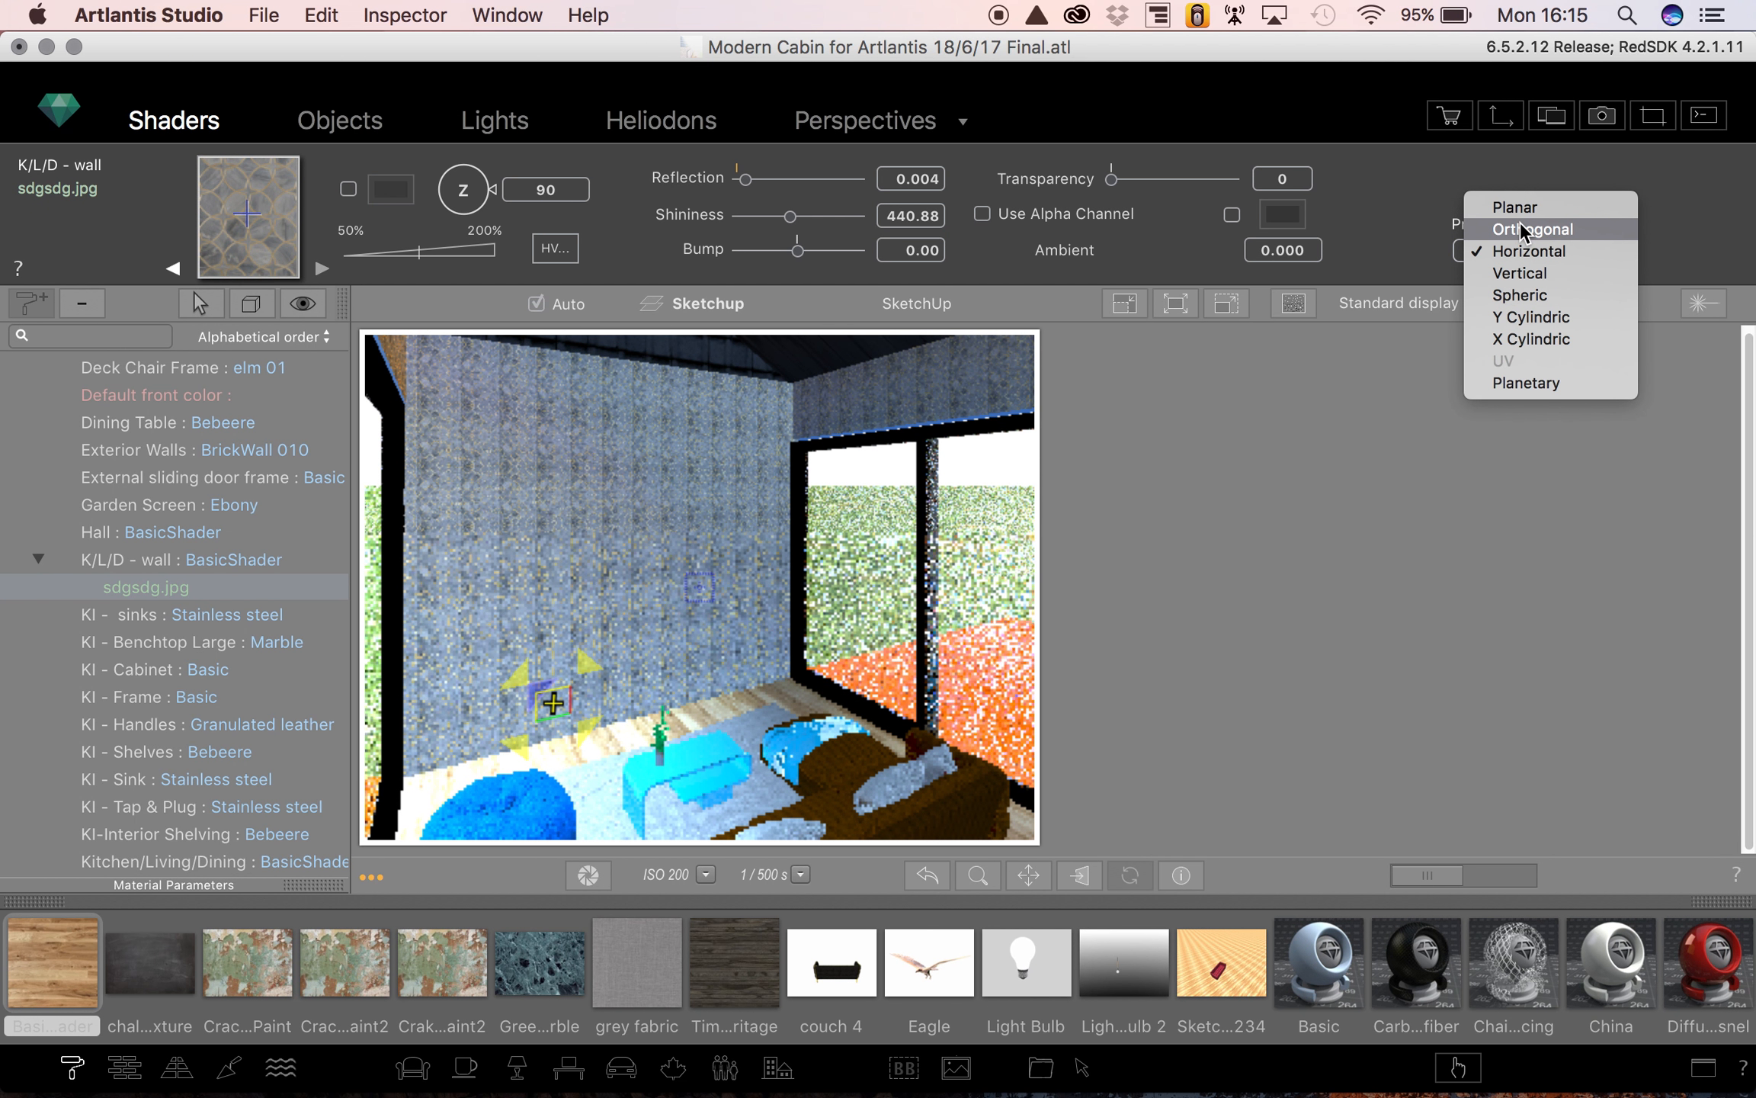
click(1519, 273)
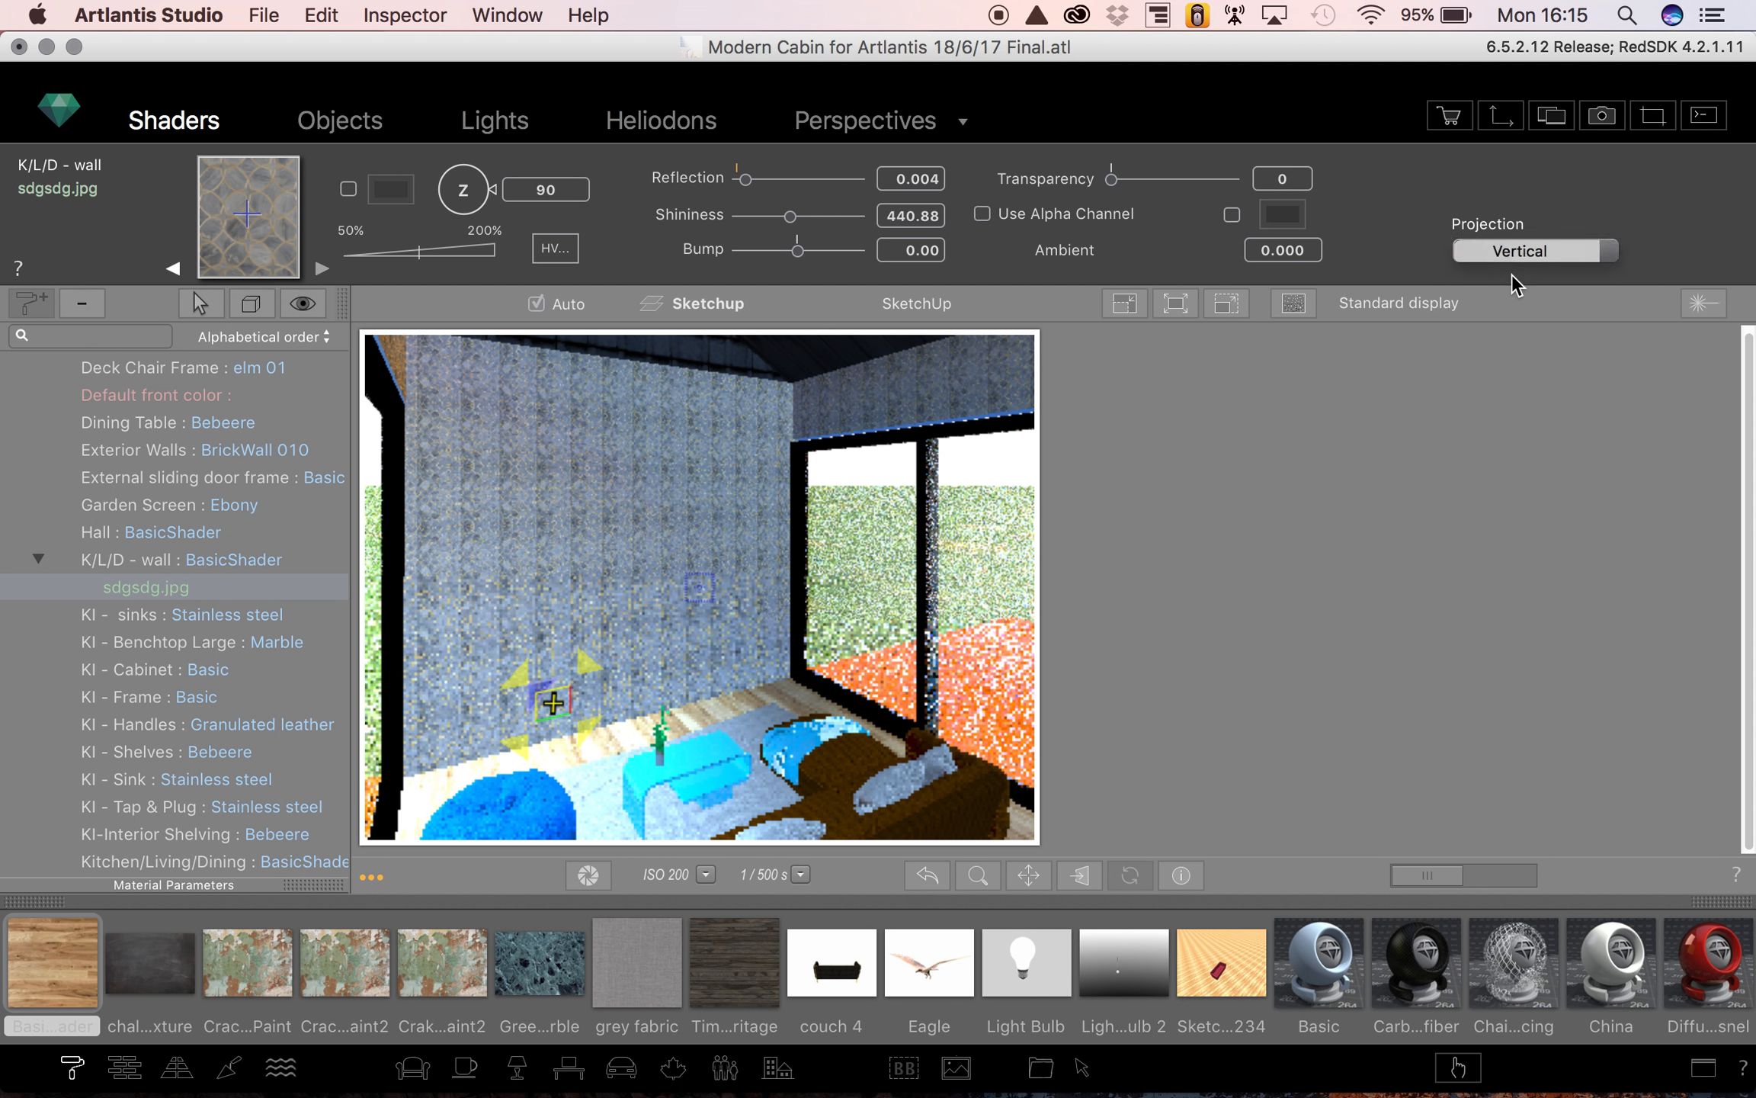
click(1517, 251)
click(1521, 273)
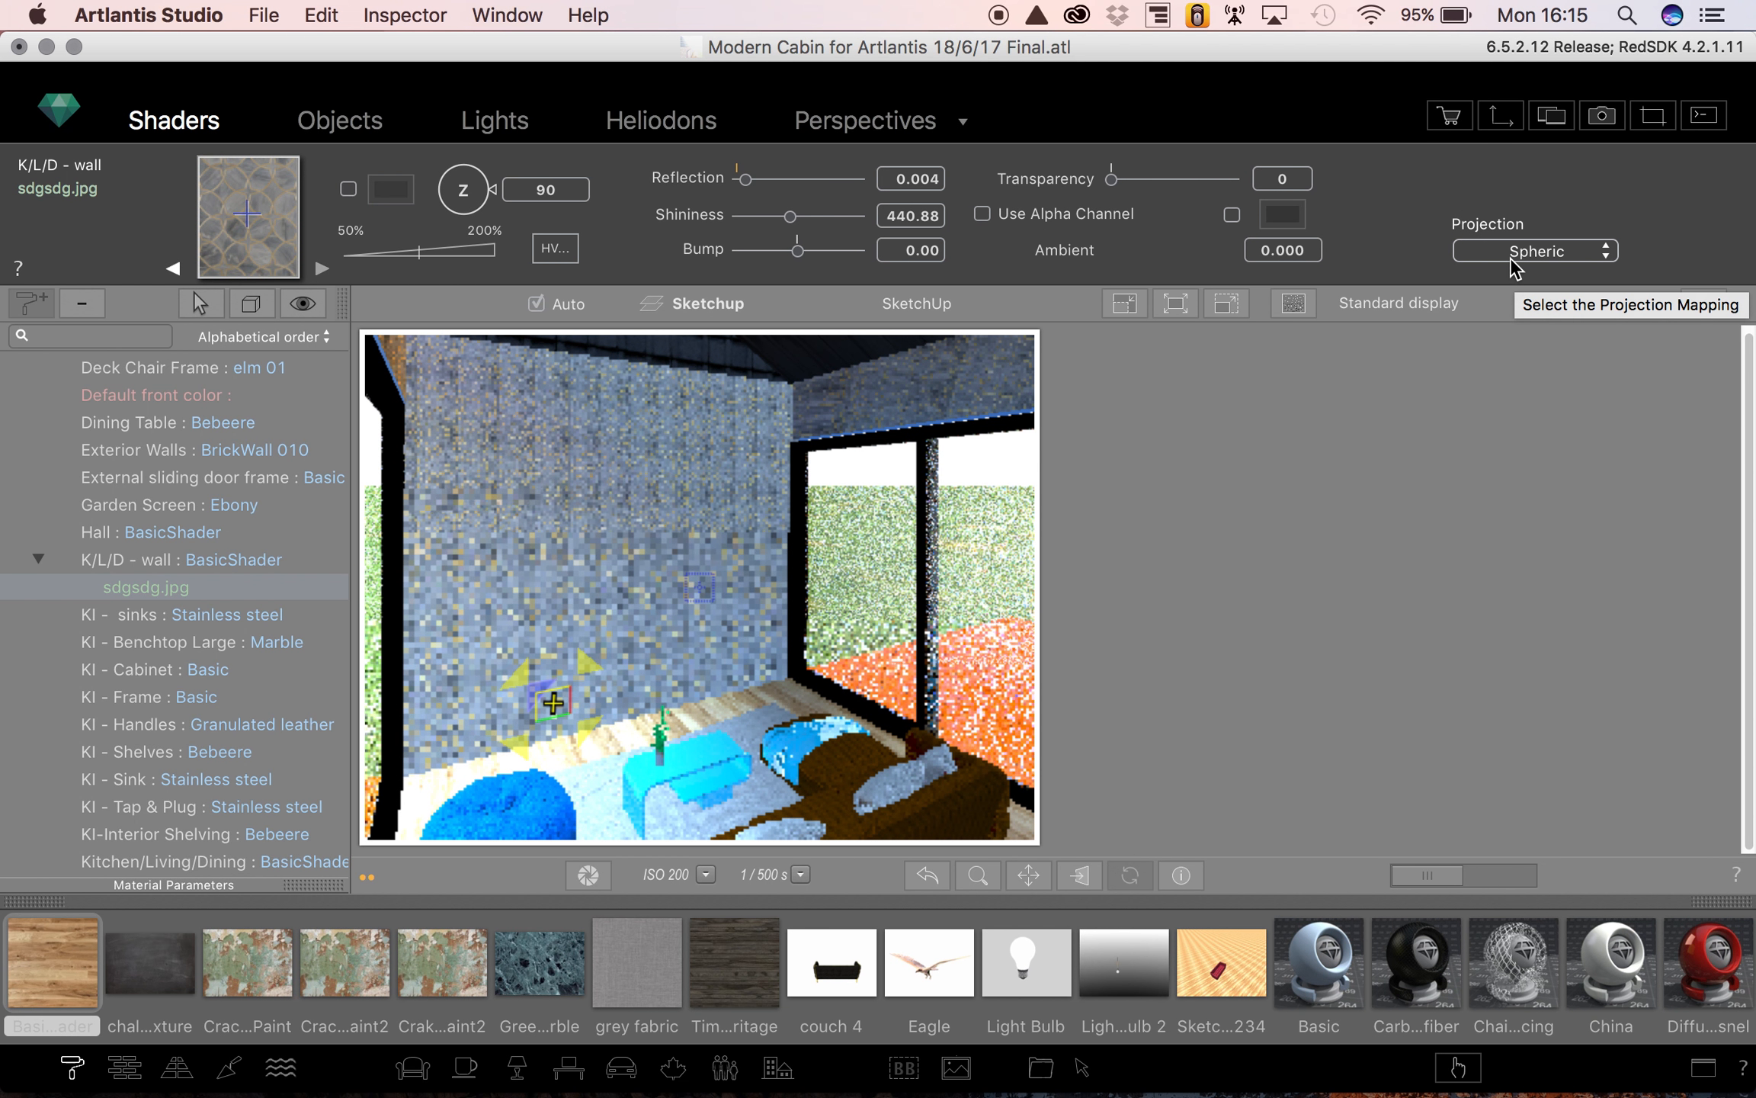
click(1517, 253)
click(1517, 229)
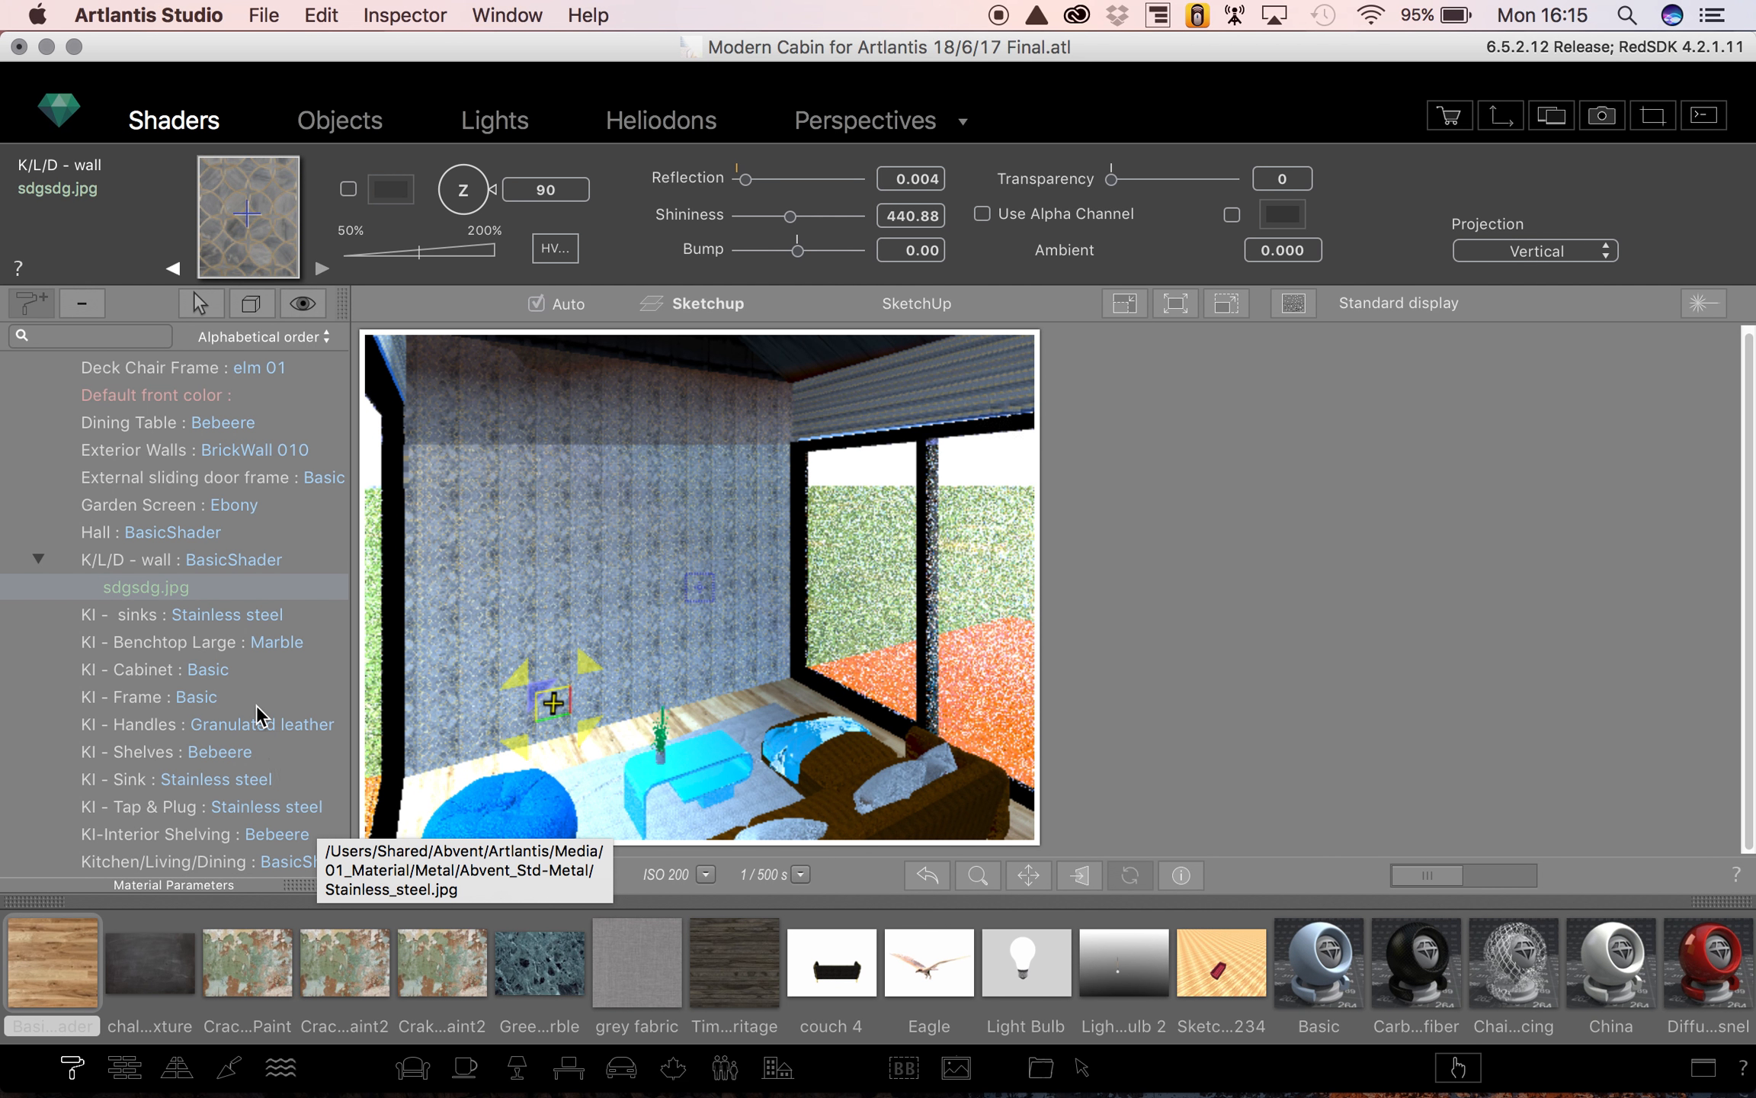
- Try hiding the K/L/D - wall material through its visibility parameter and make it visible again
scroll(259, 721, down, 3)
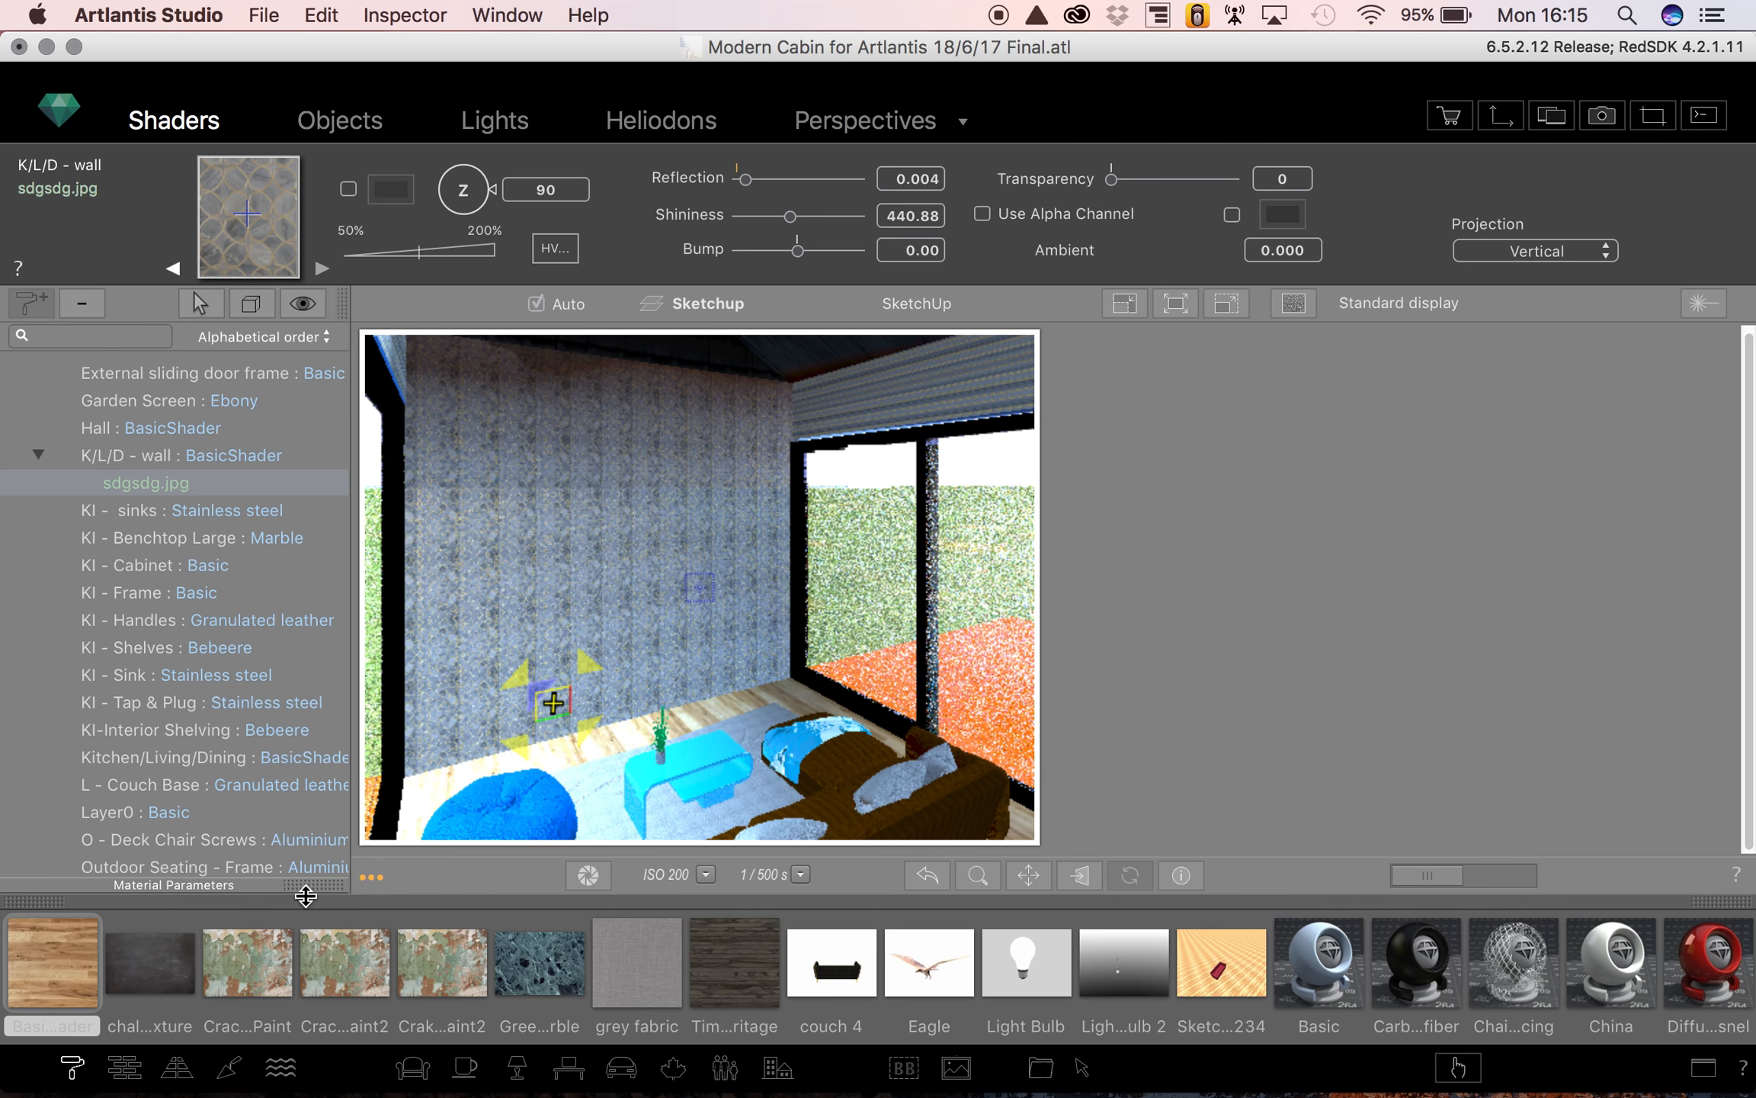
drag(321, 896, 275, 713)
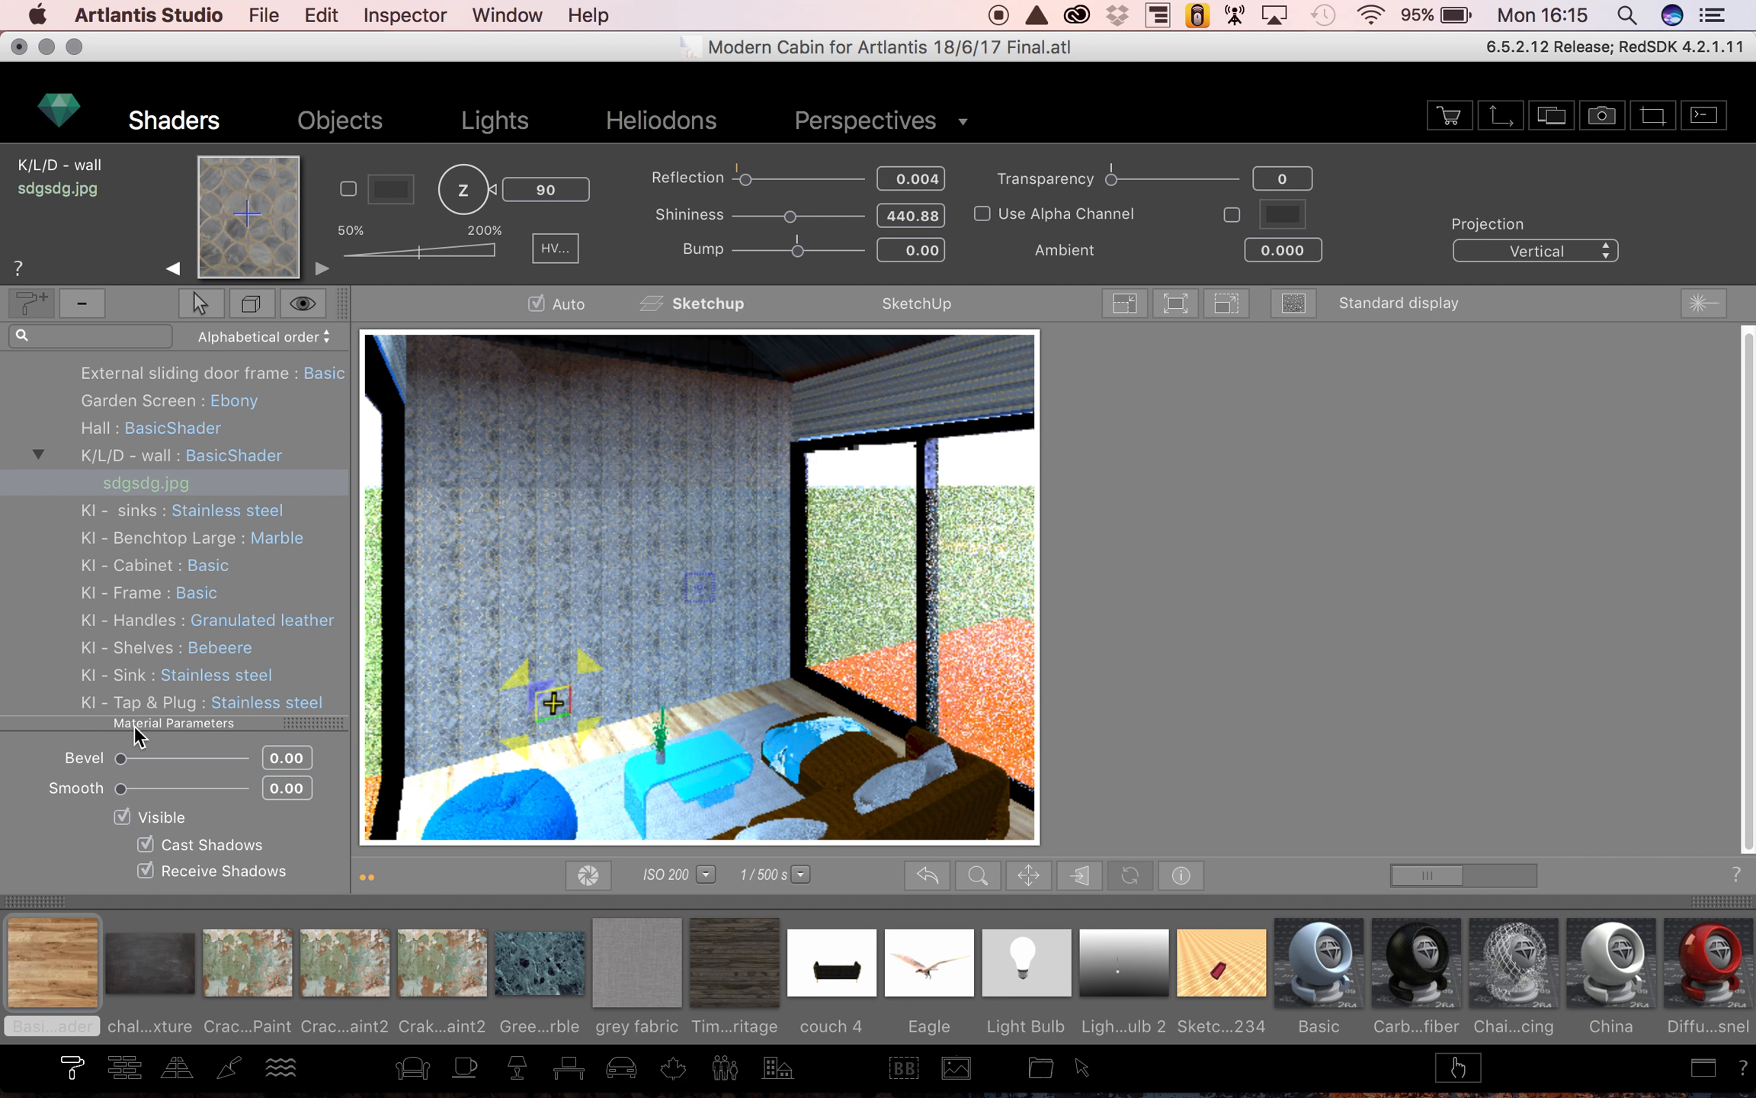
click(120, 819)
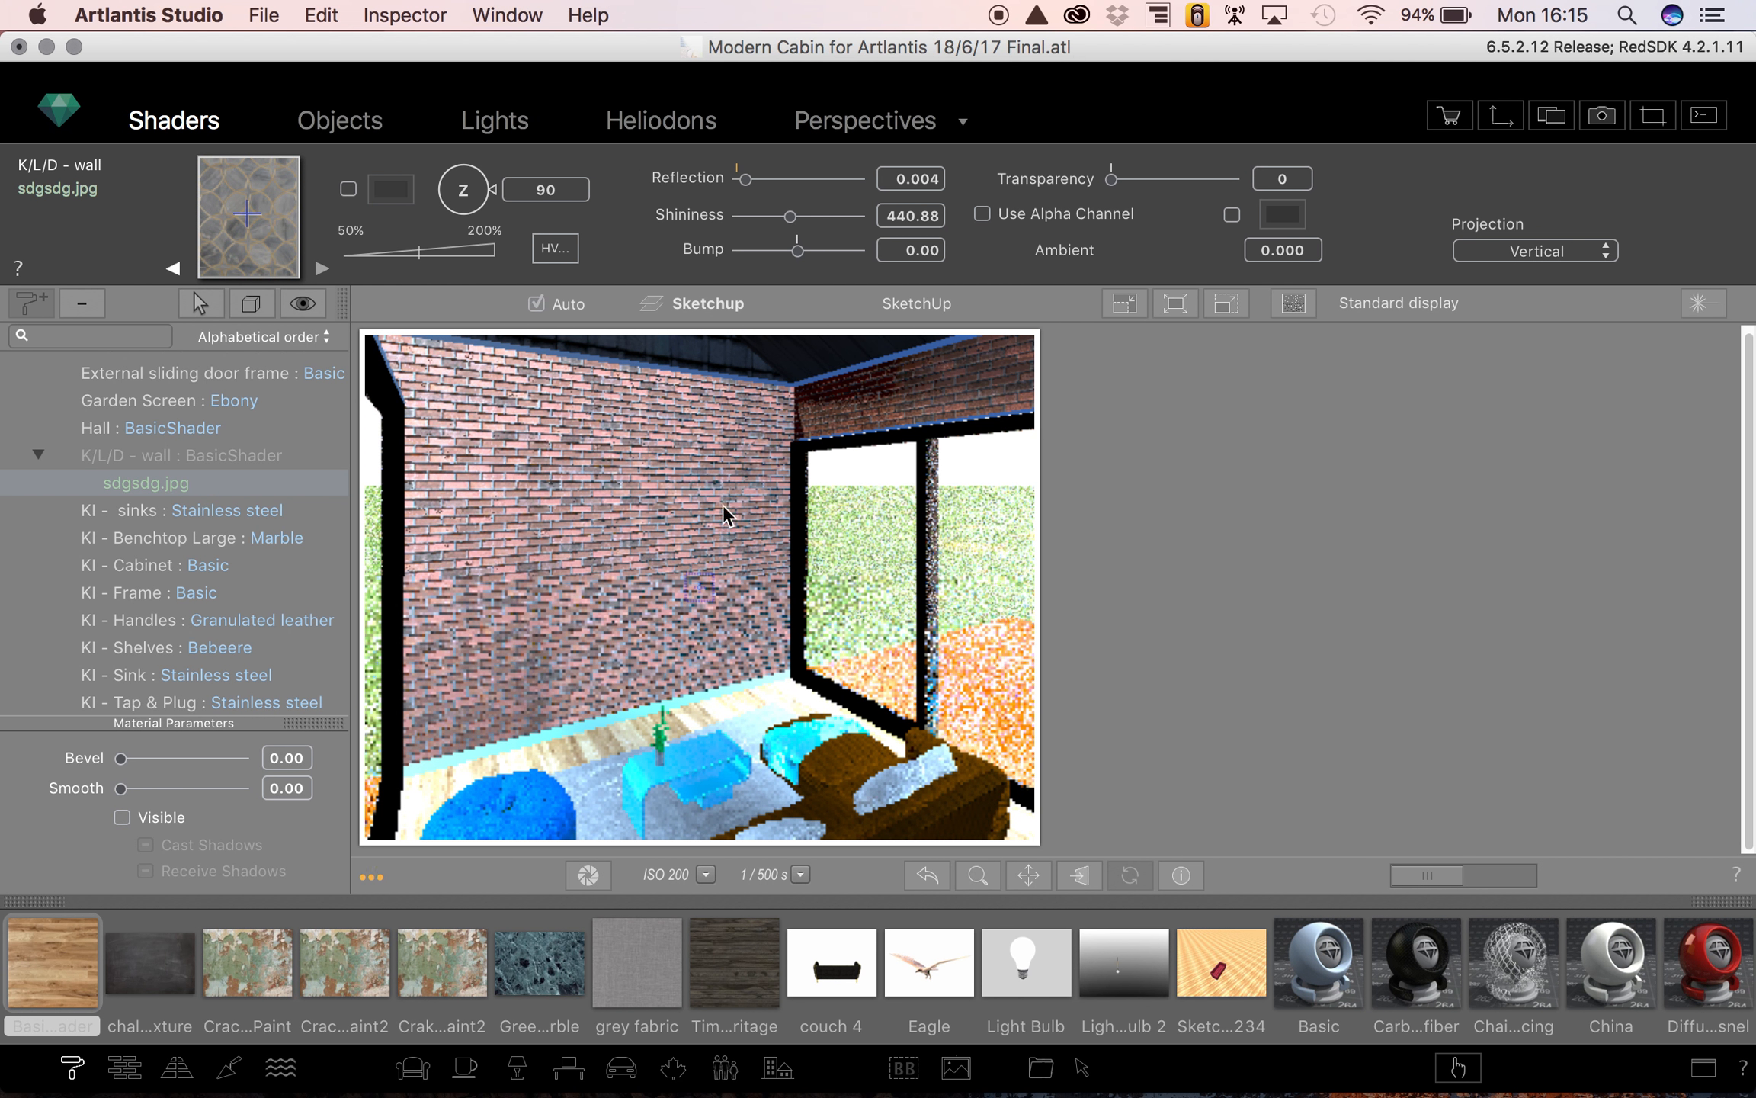
click(122, 816)
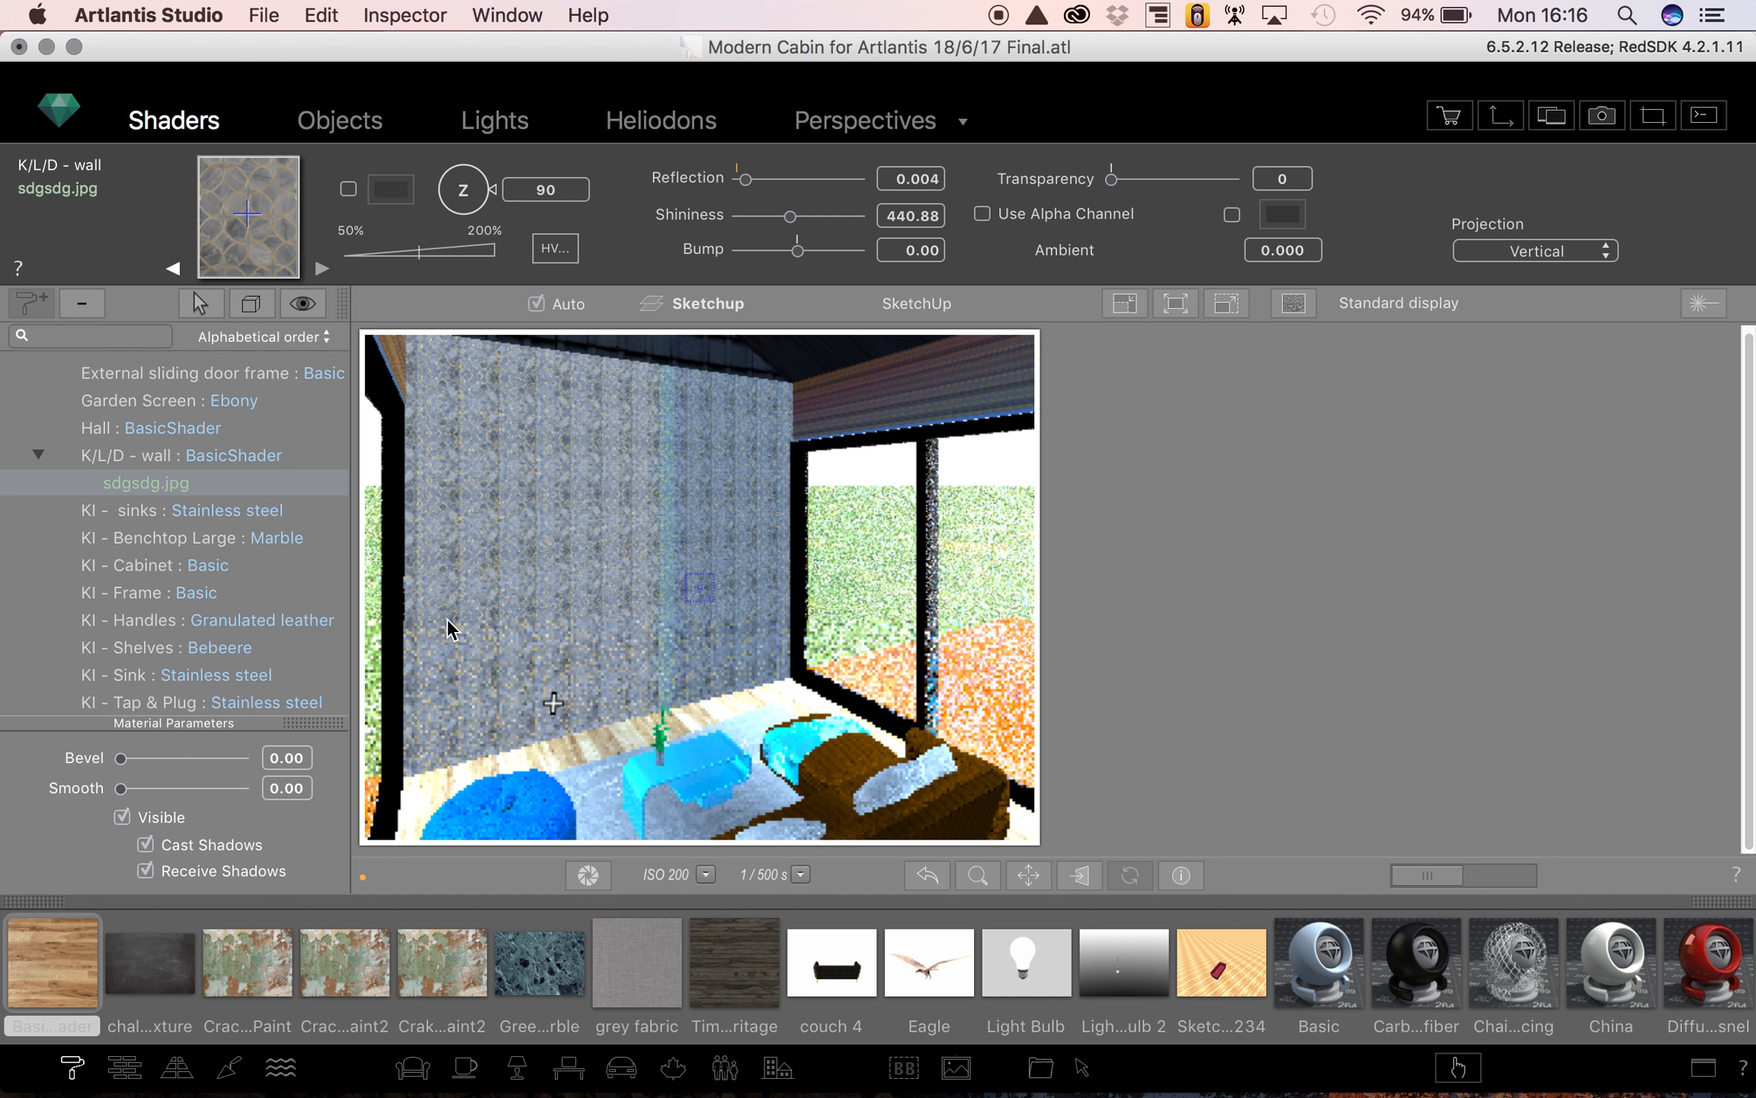
drag(324, 730, 324, 884)
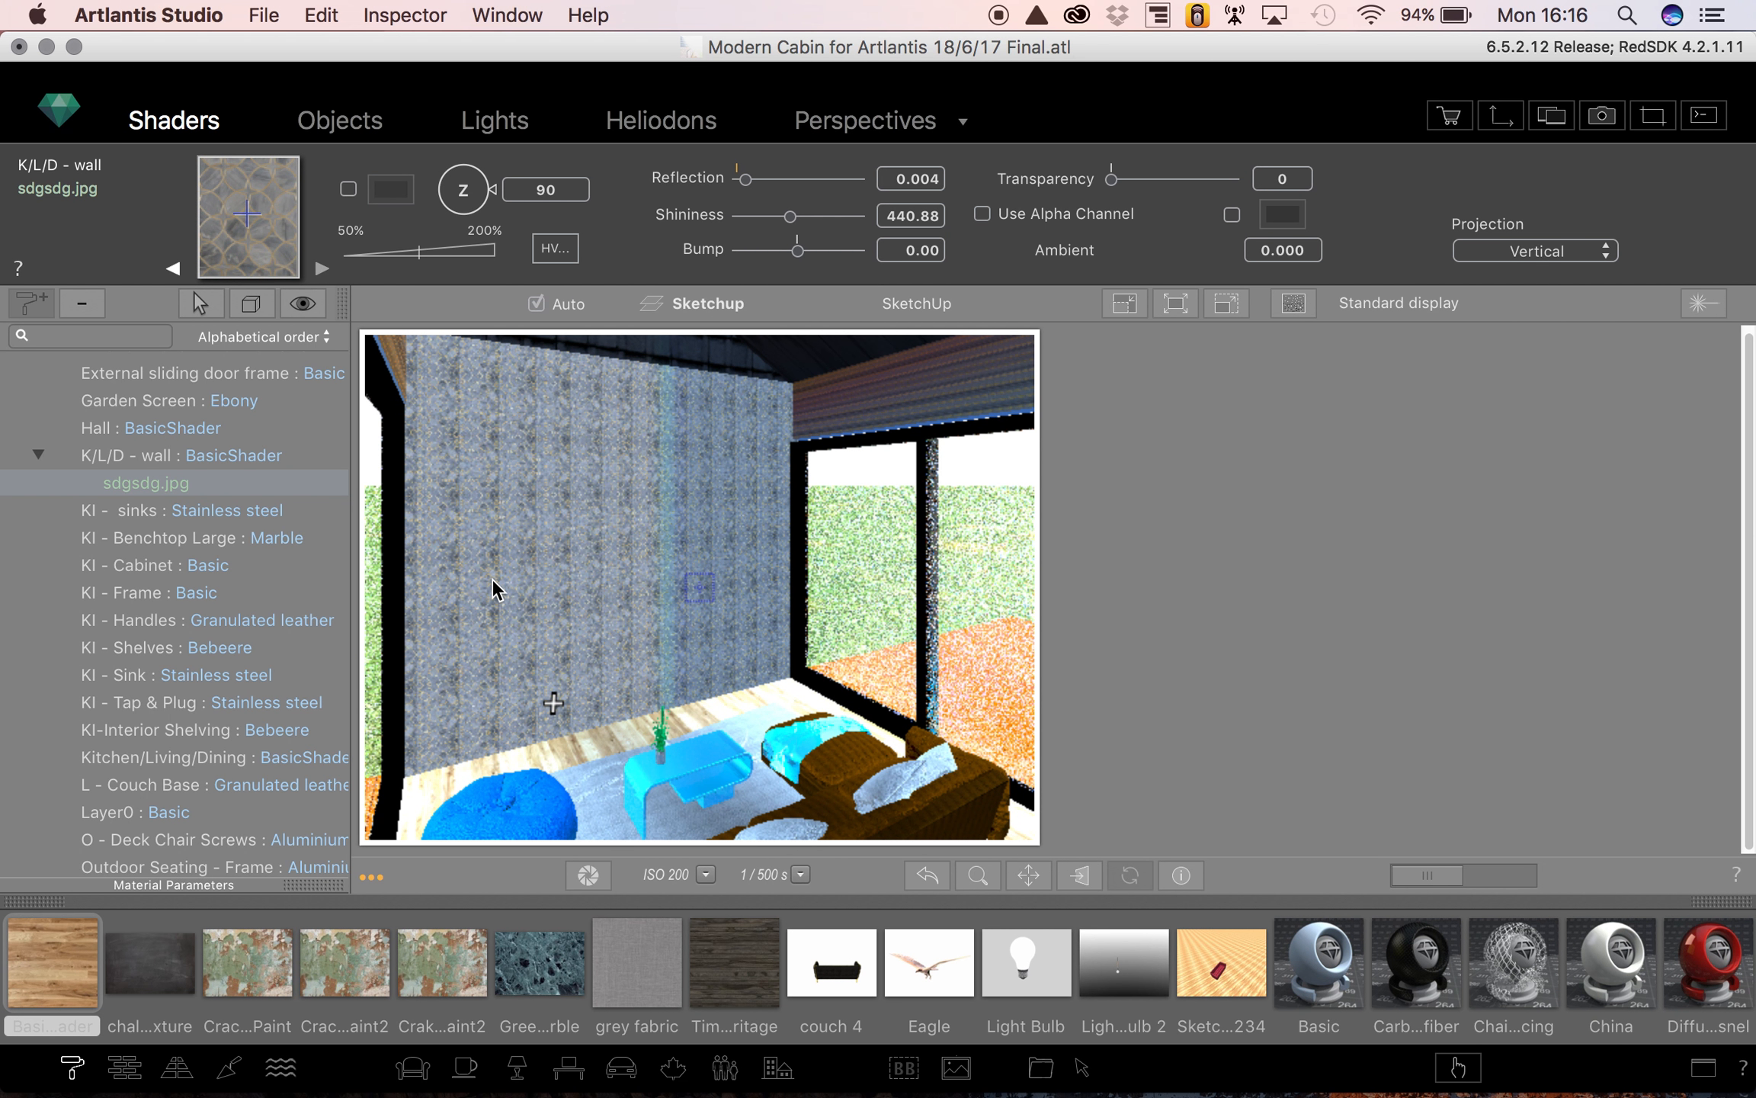
right_click(229, 455)
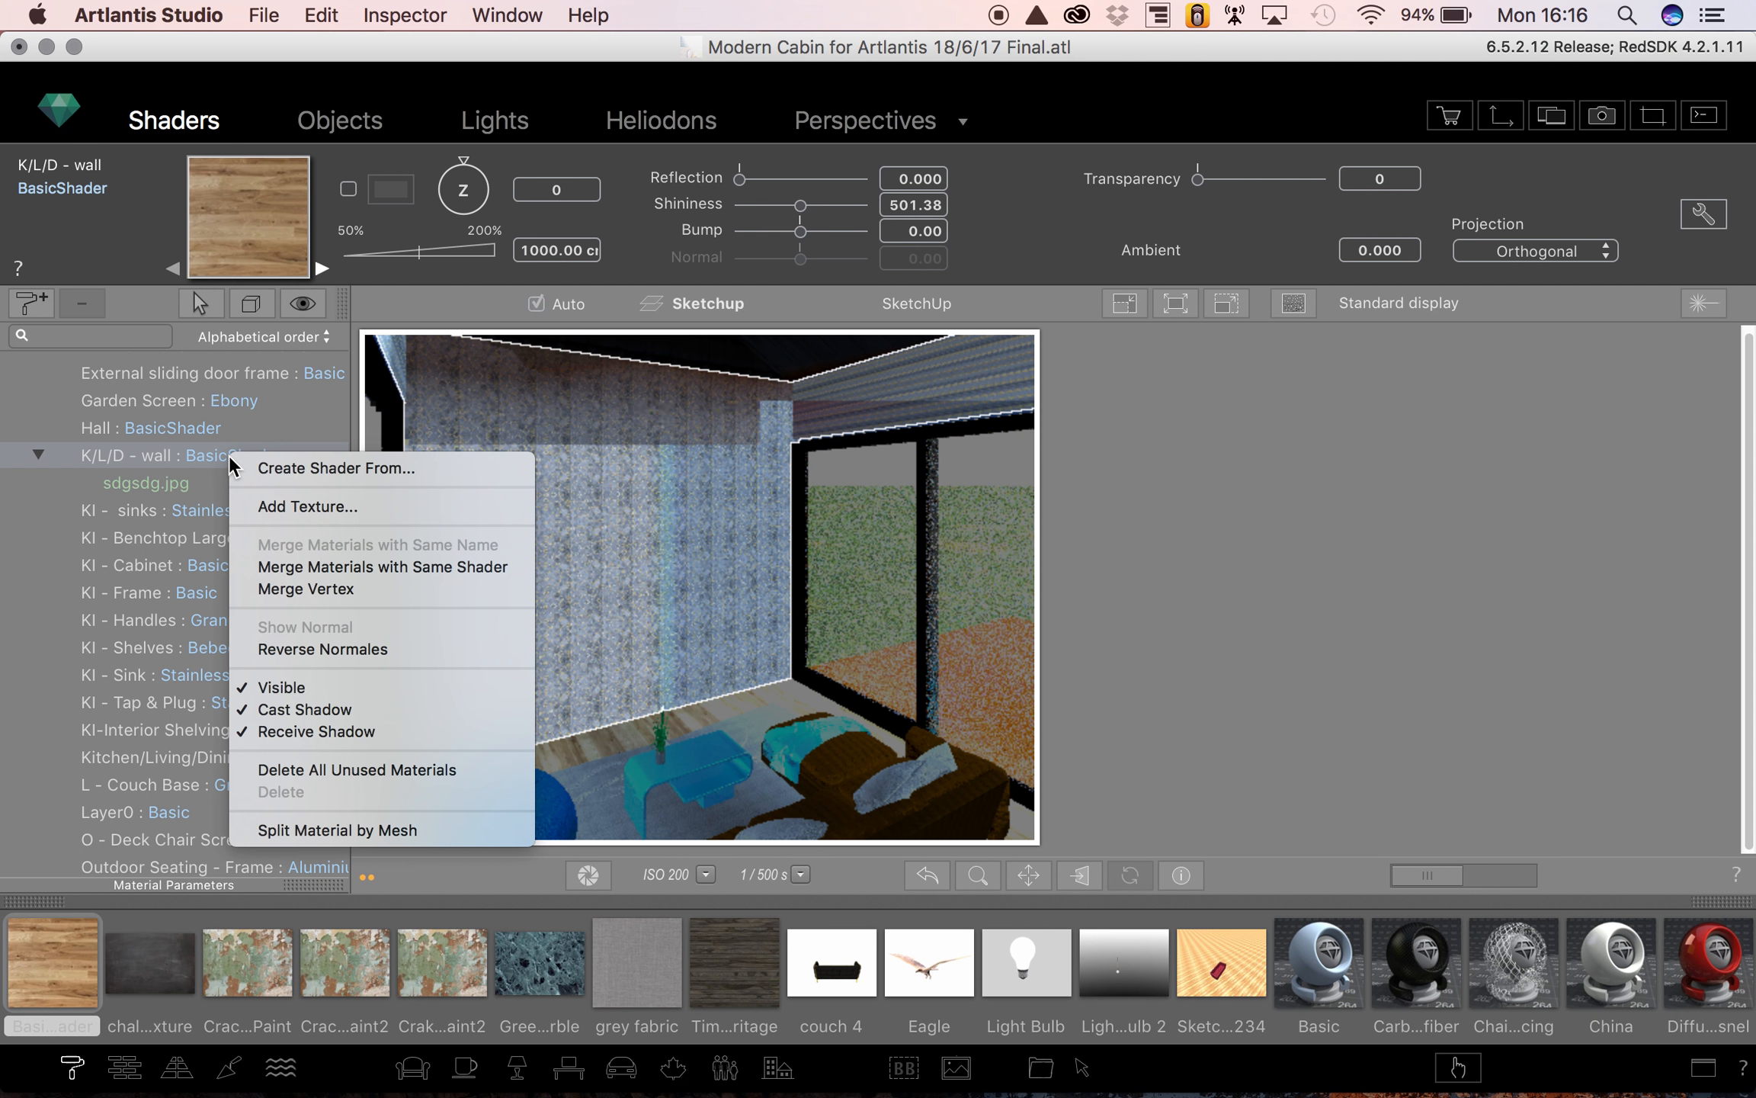
click(293, 512)
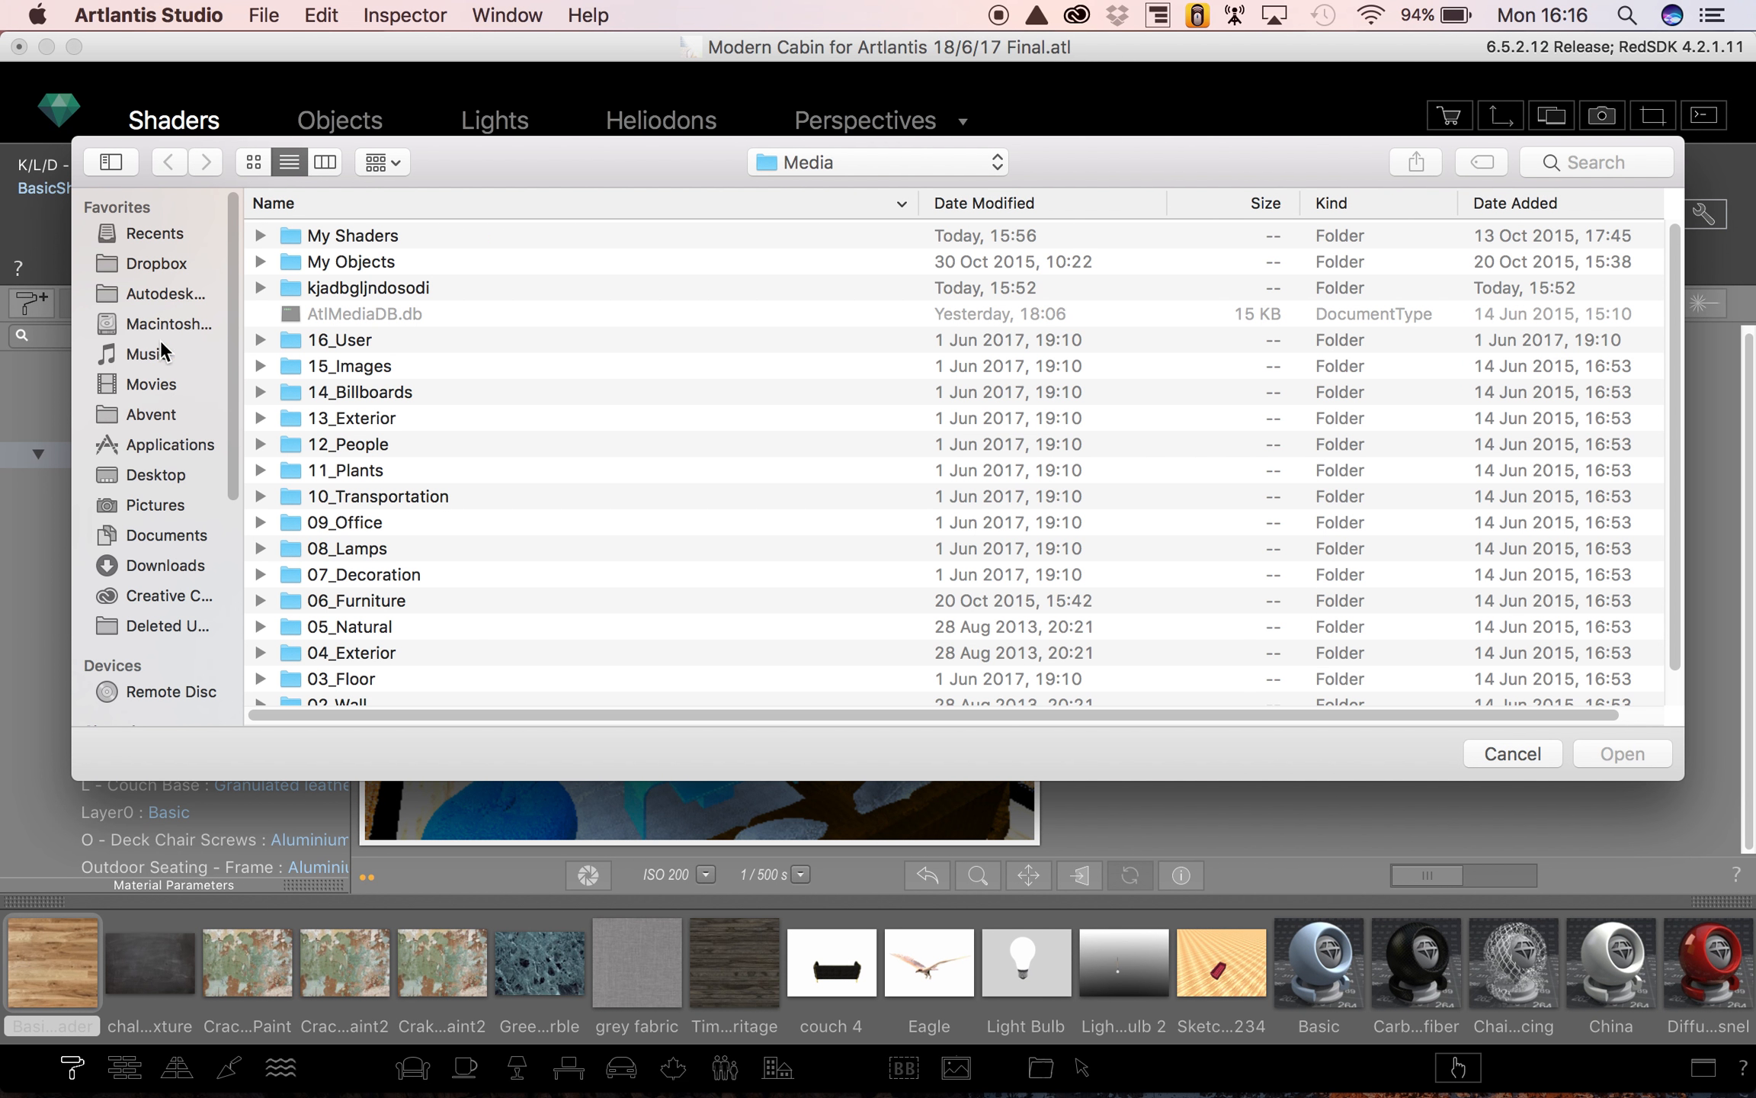
click(155, 474)
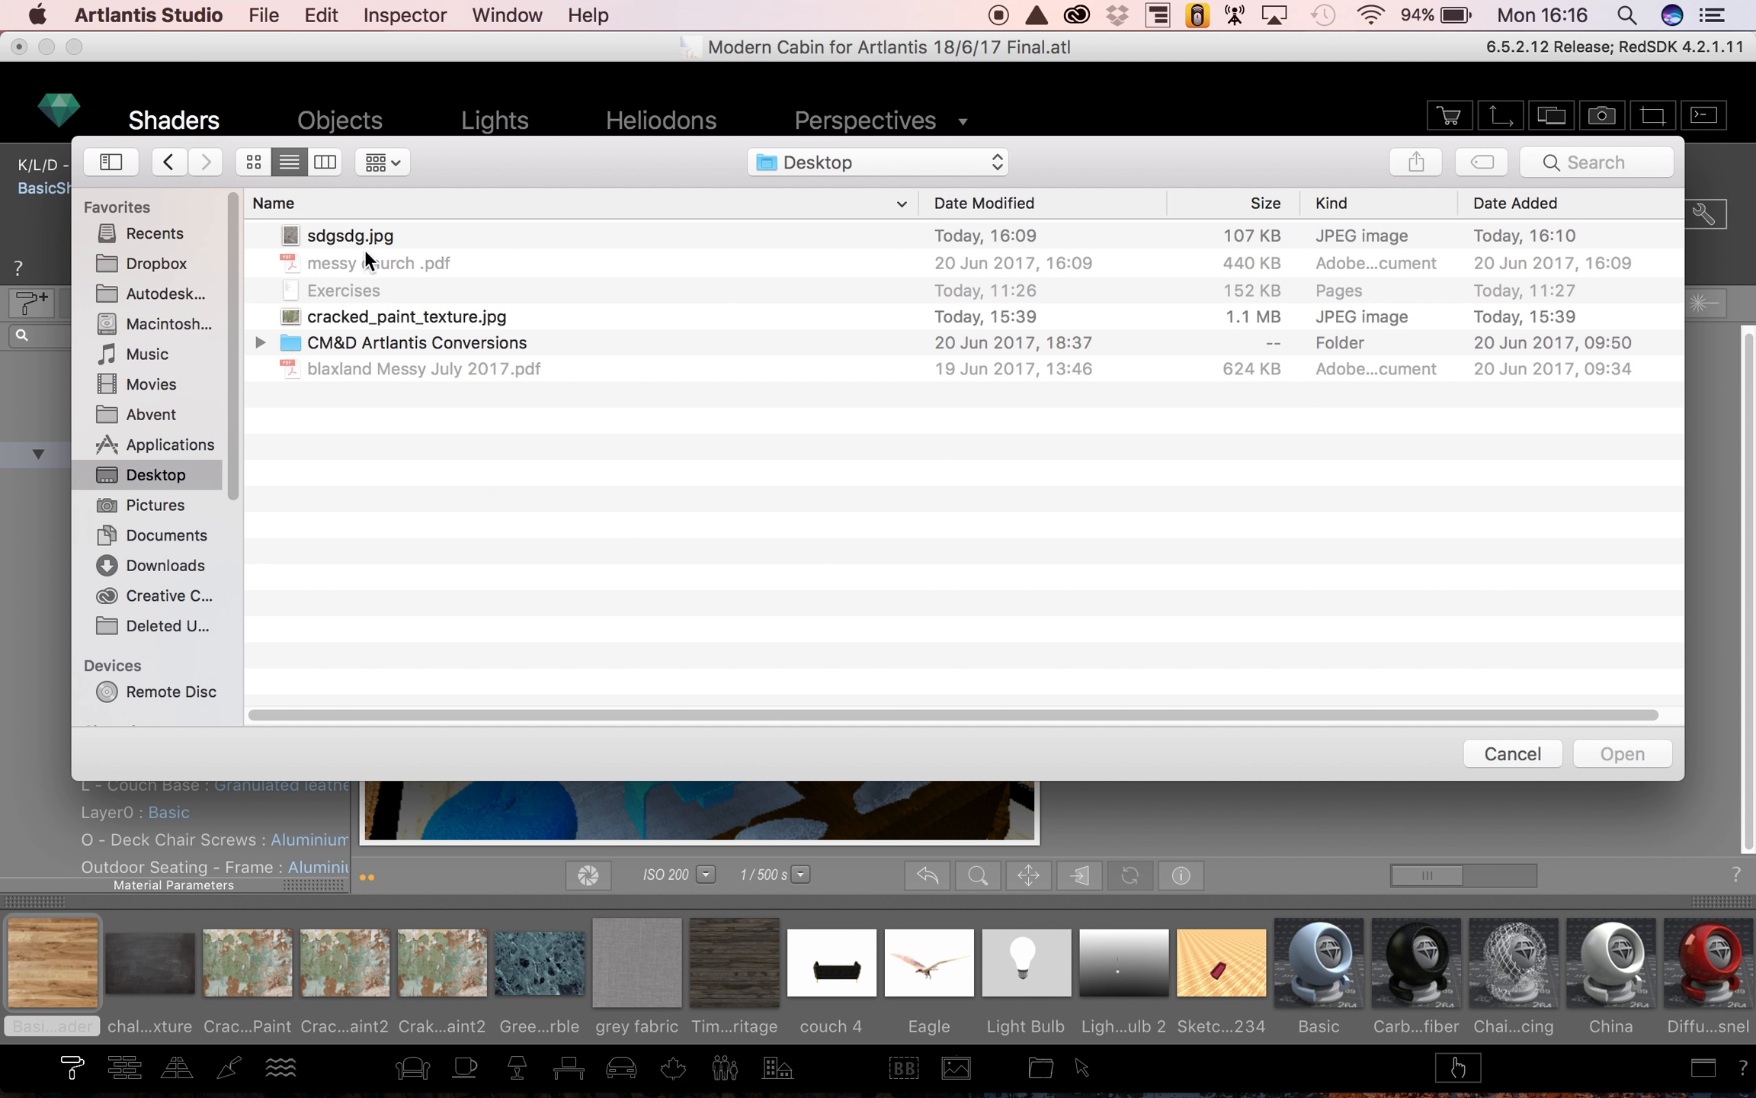
click(1529, 749)
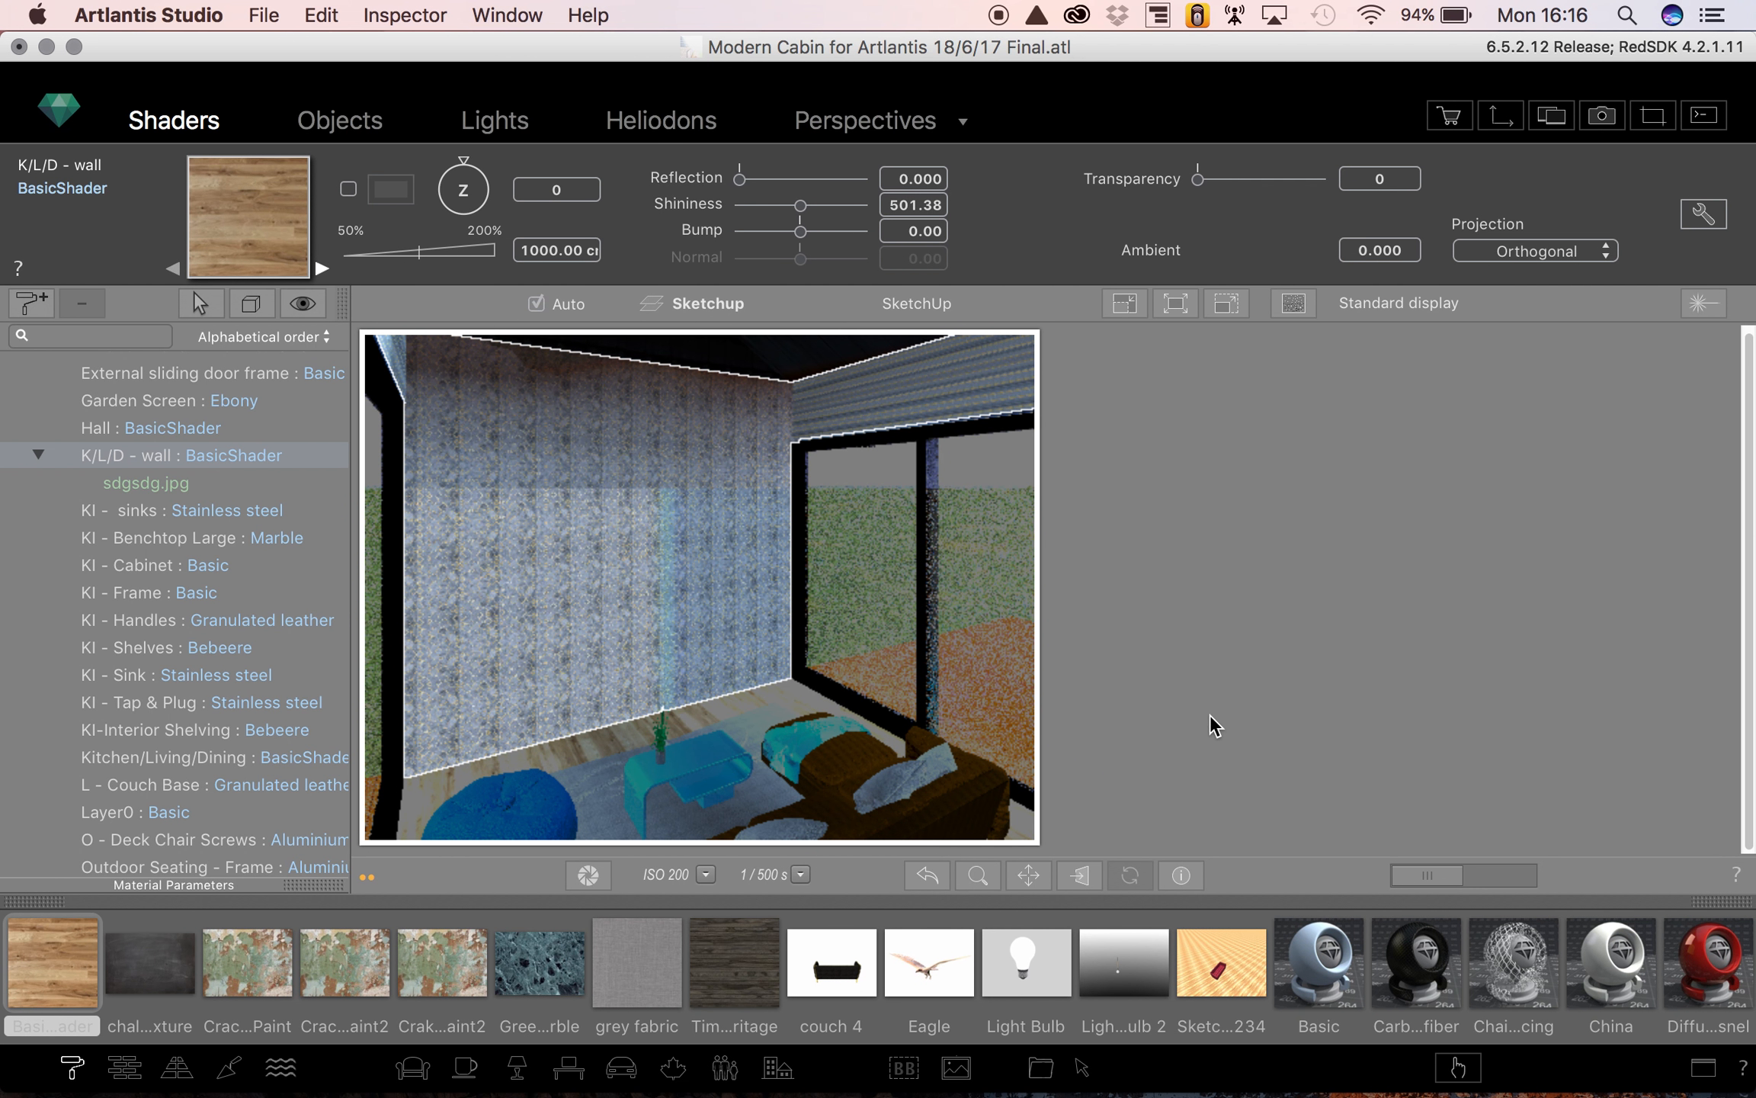
- View the shader settings of the KI - sinks, Hall and glass materials, and reselect the sdgsdg.jpg texture on the interior wall
click(418, 962)
click(211, 516)
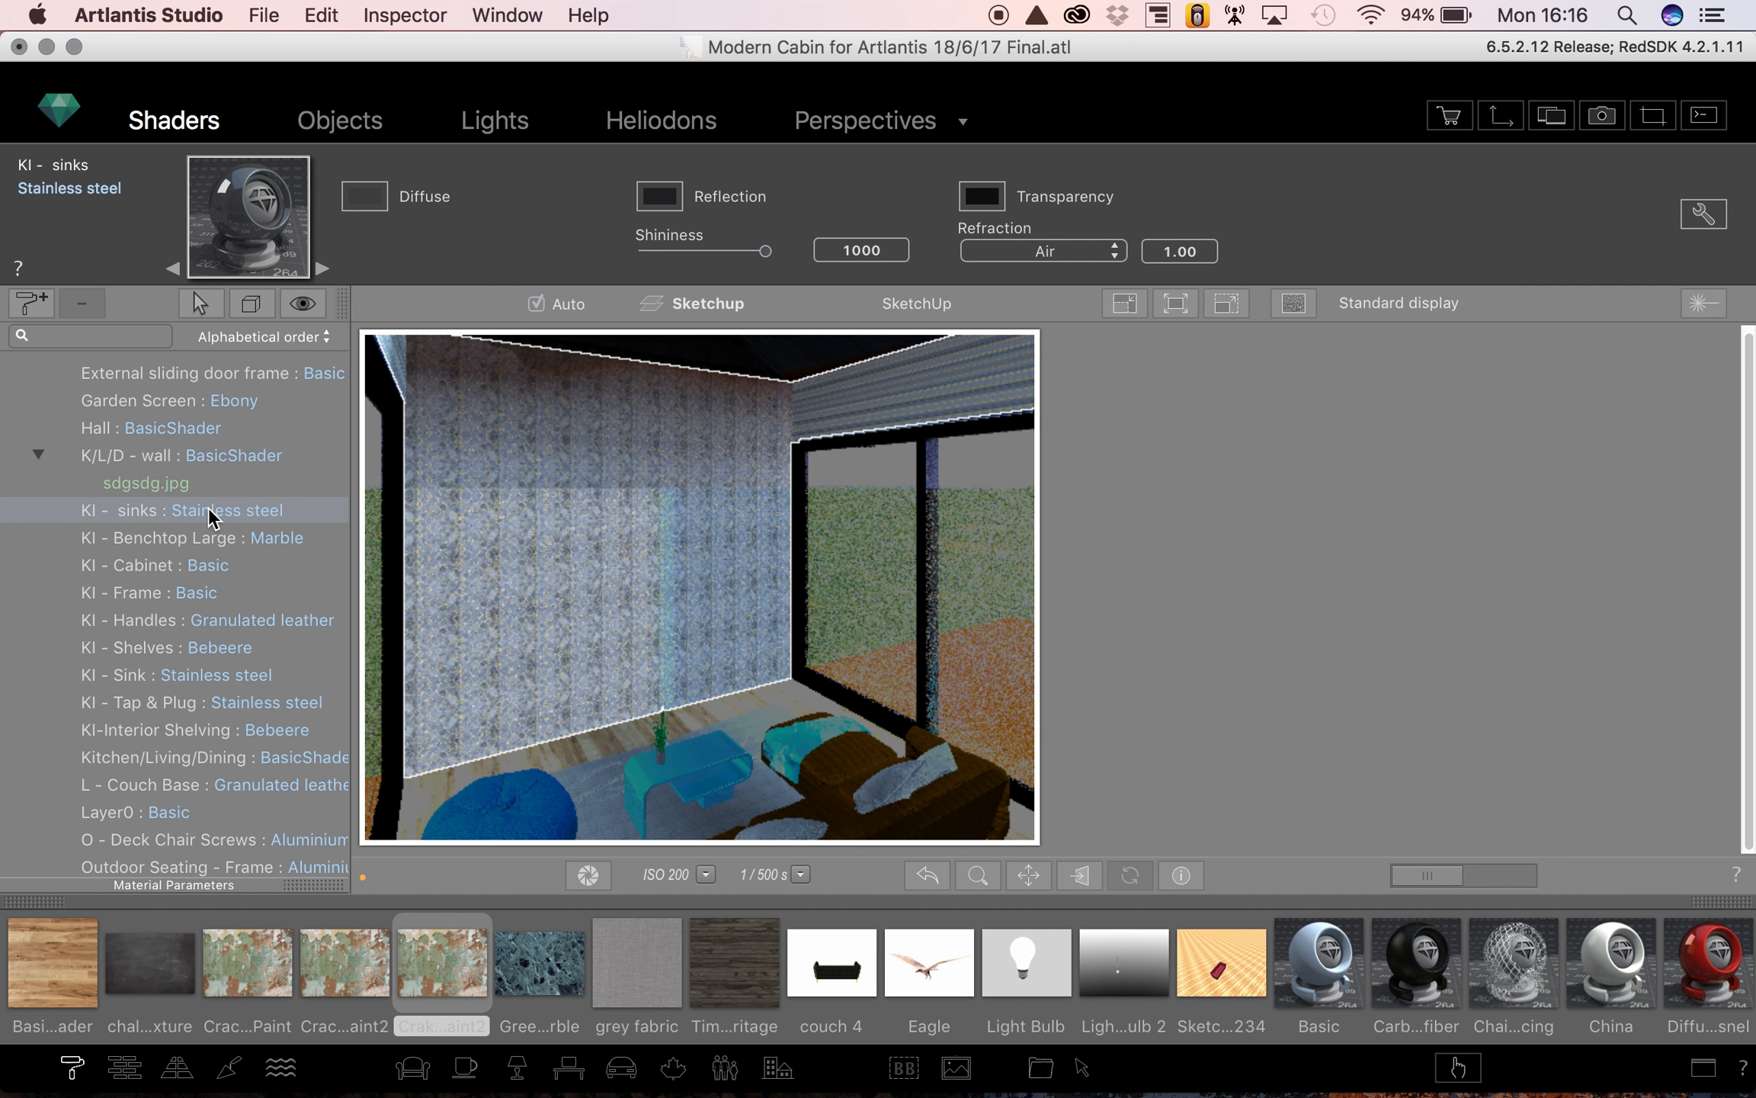
click(214, 429)
click(884, 589)
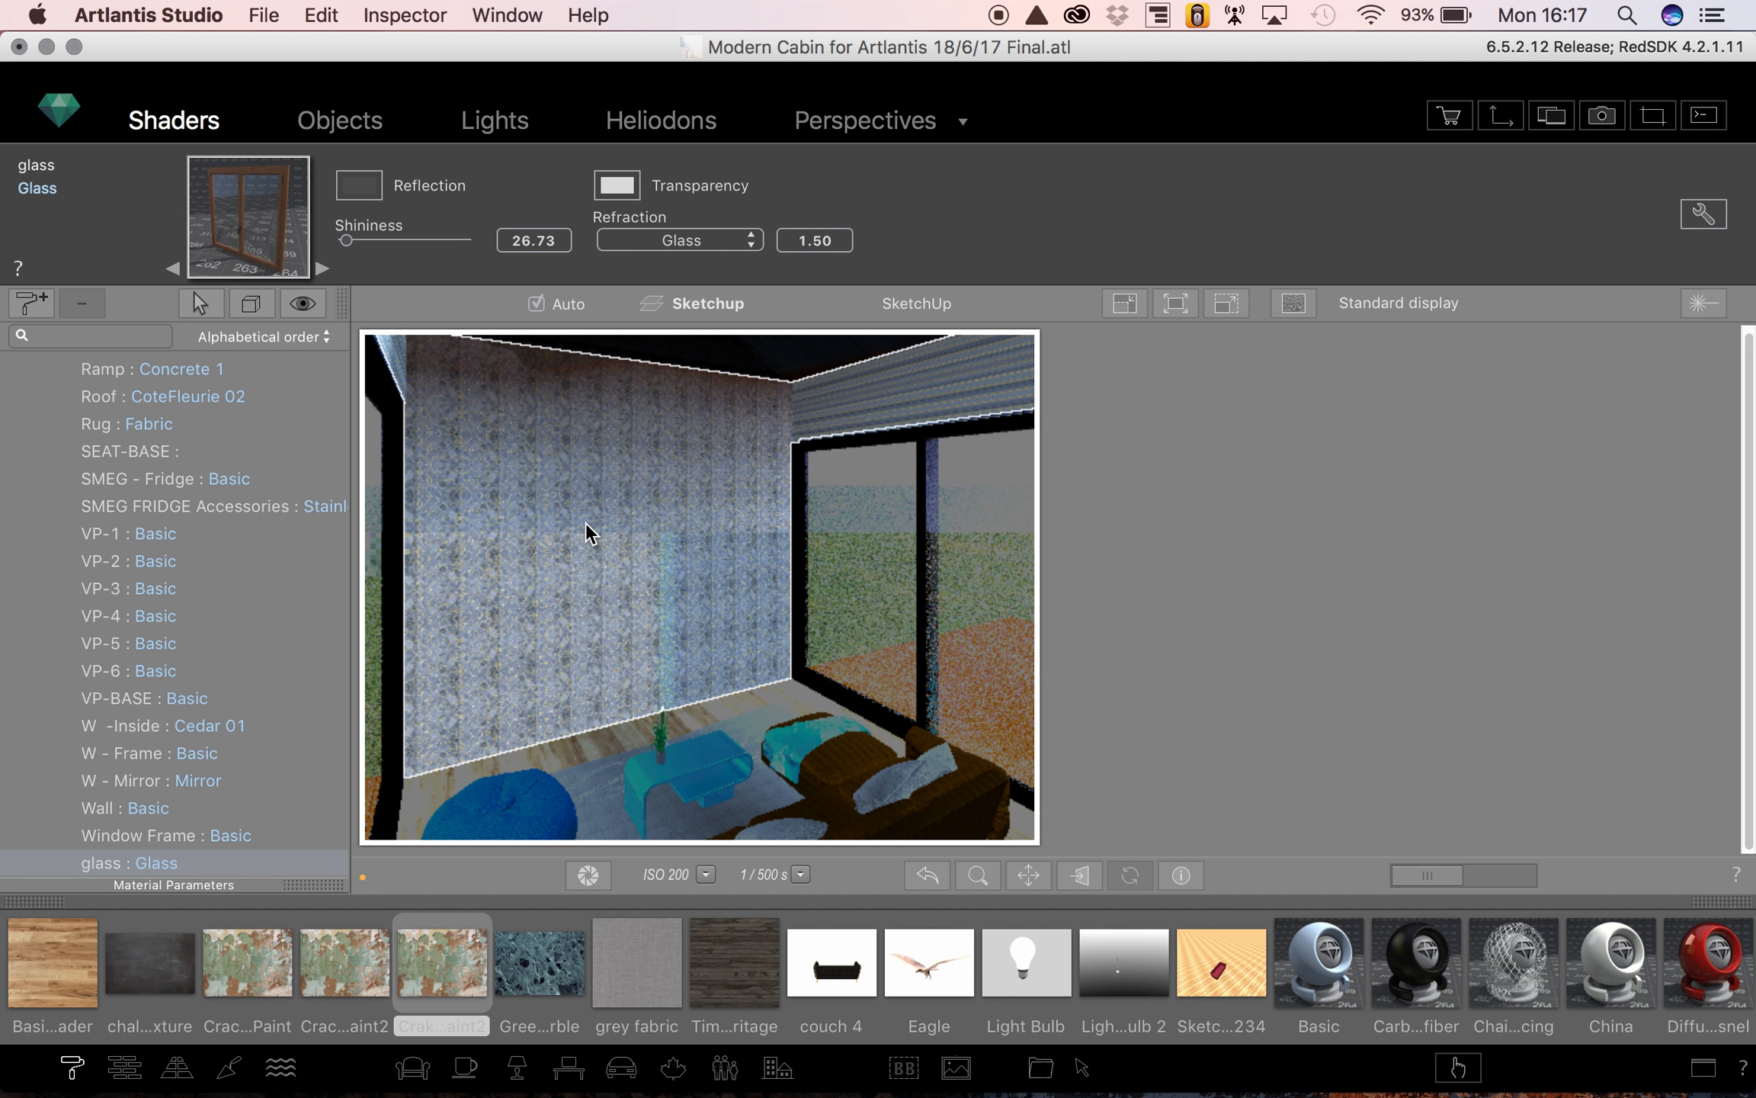
click(586, 523)
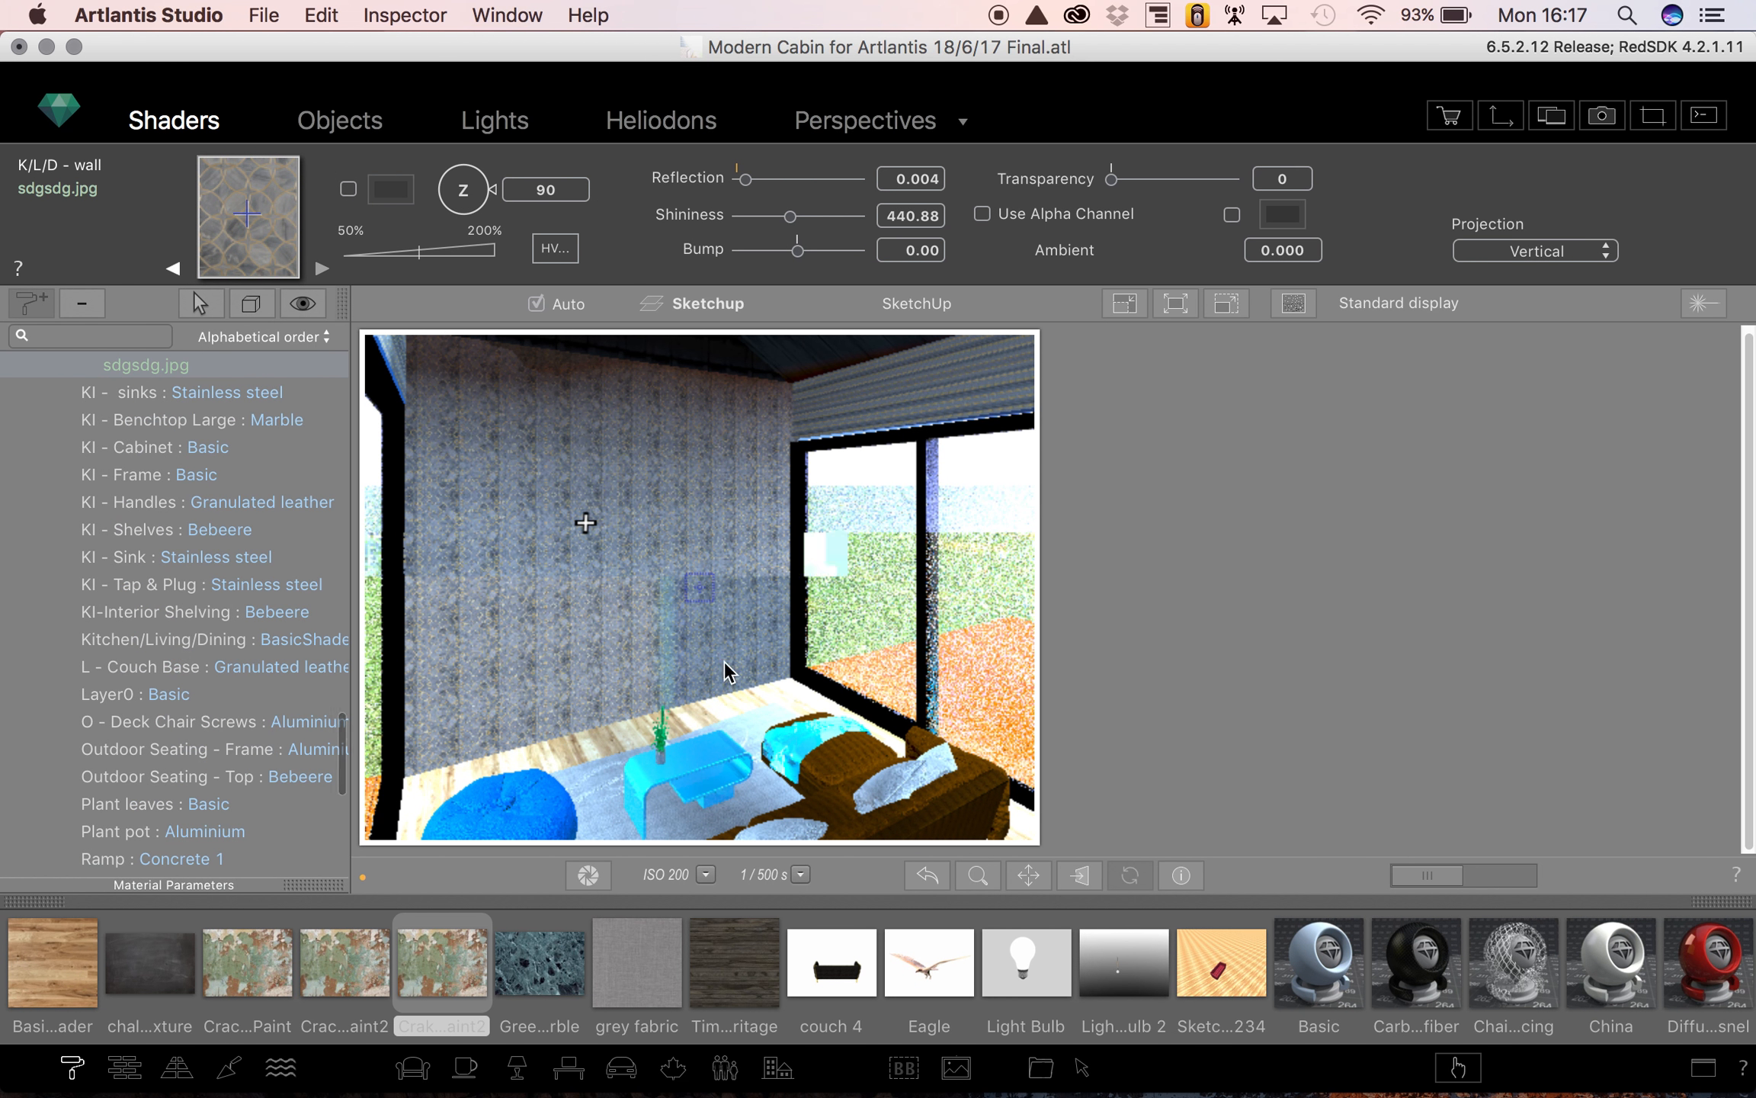